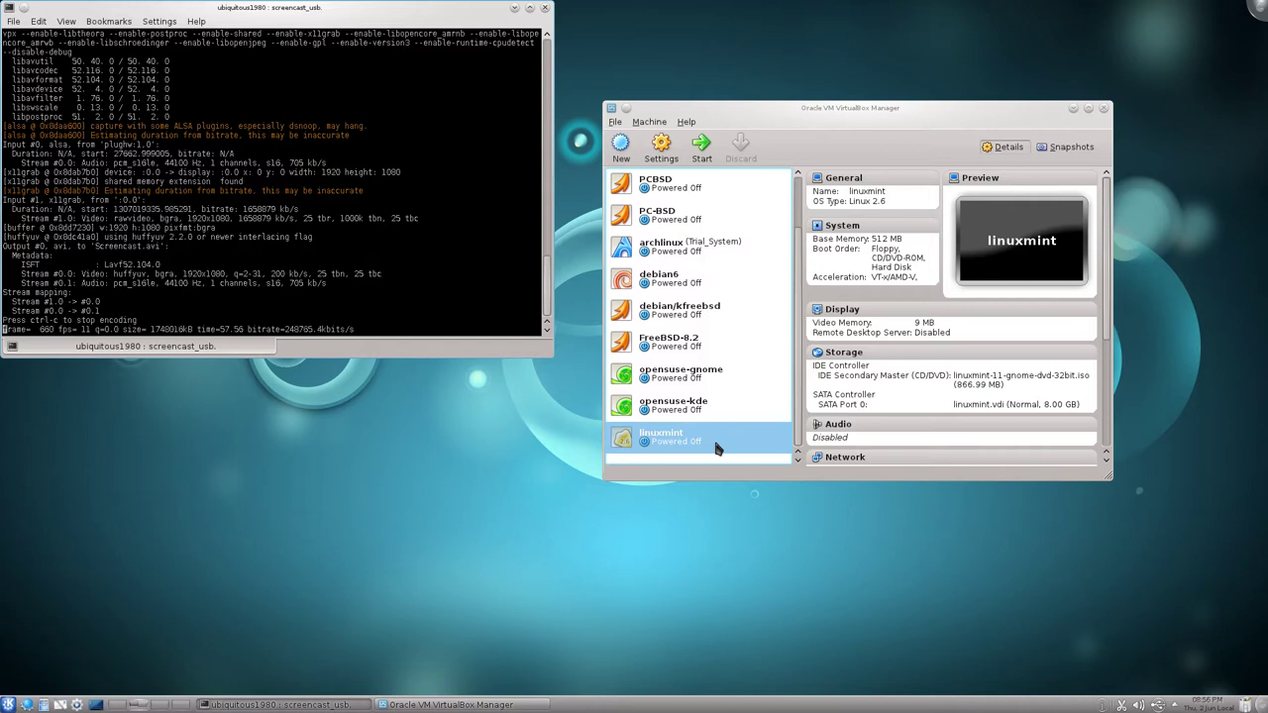
Start the linuxmint VM and browse its boot menu's compatibility mode and DVD integrity check options.
double_click(717, 444)
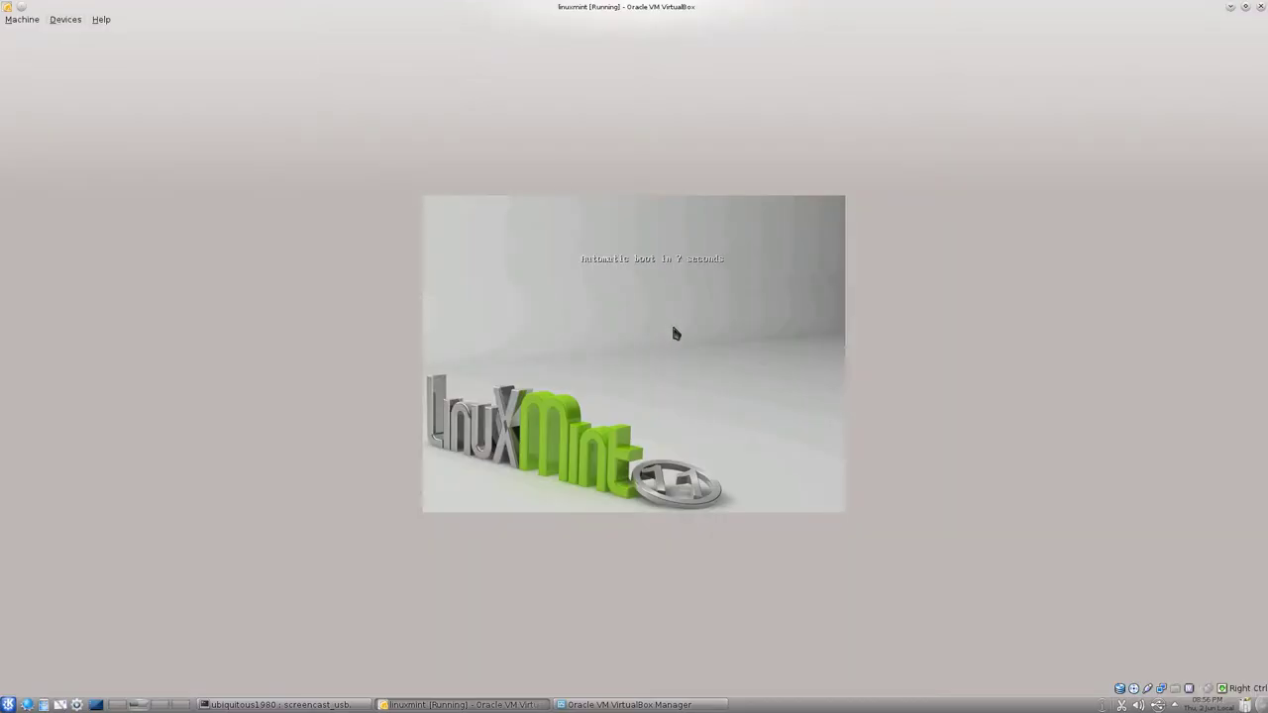
key(Escape)
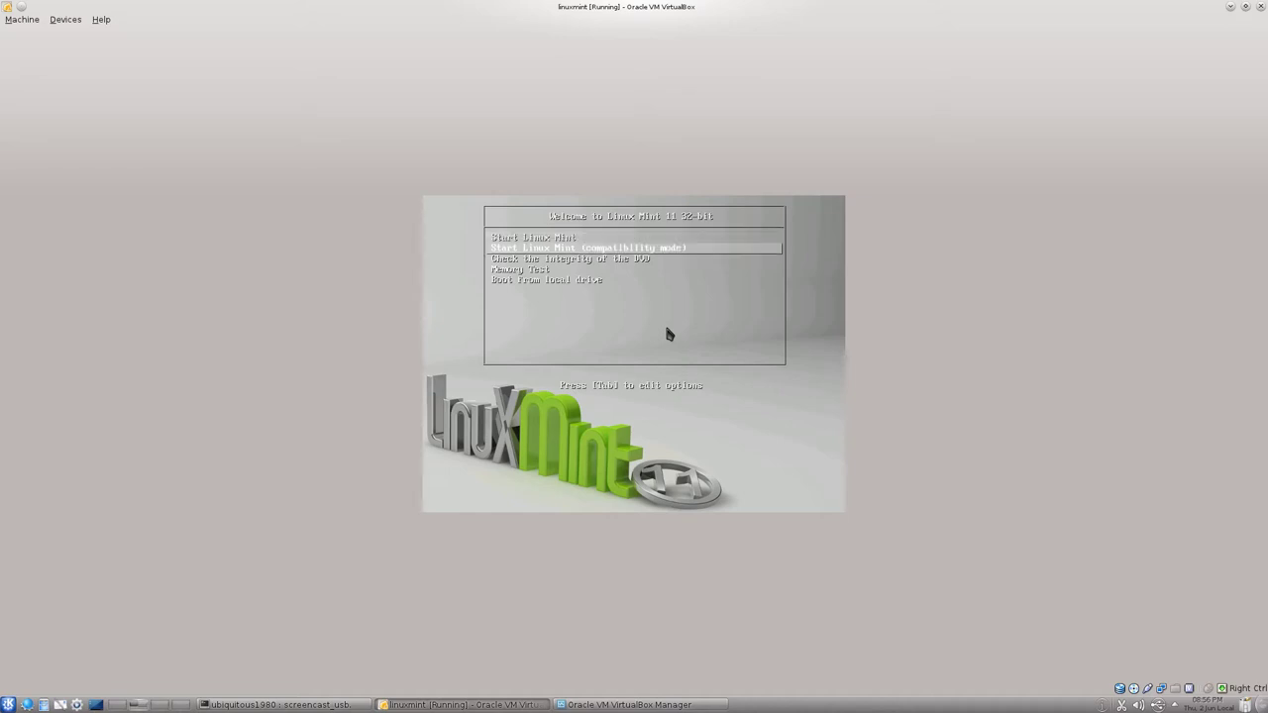
key(Down)
key(Down)
key(Down)
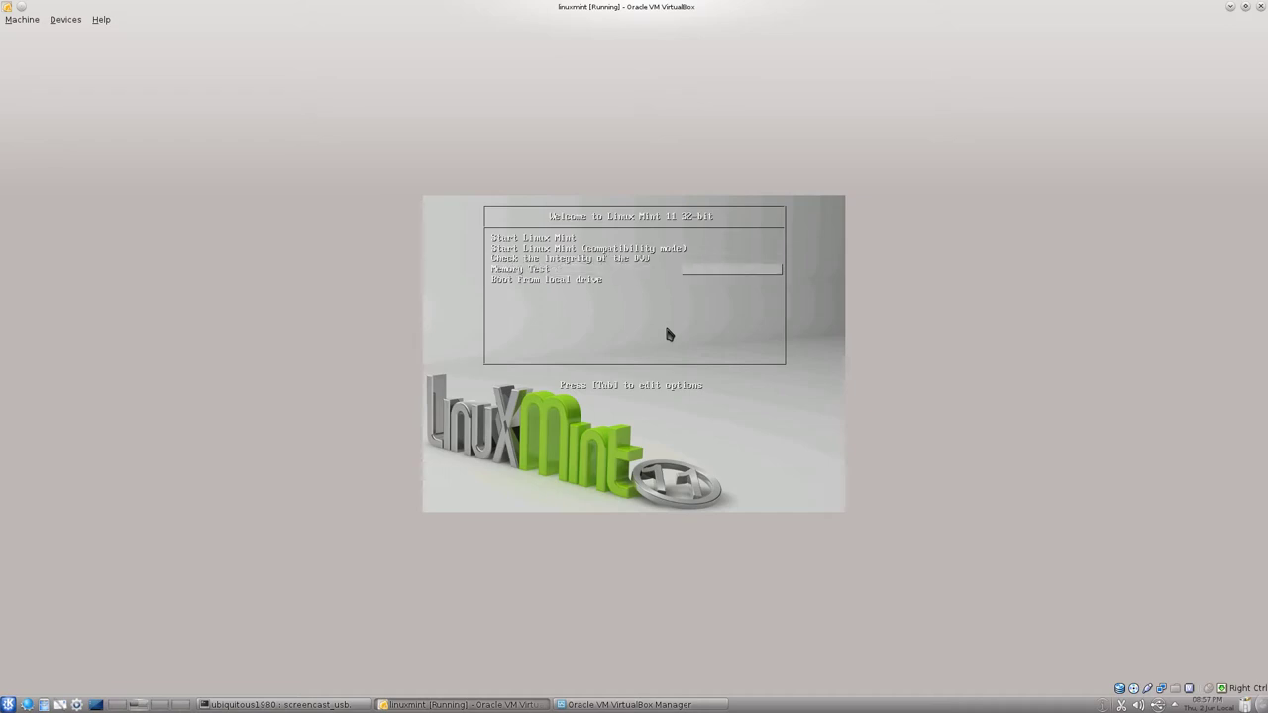
key(Up)
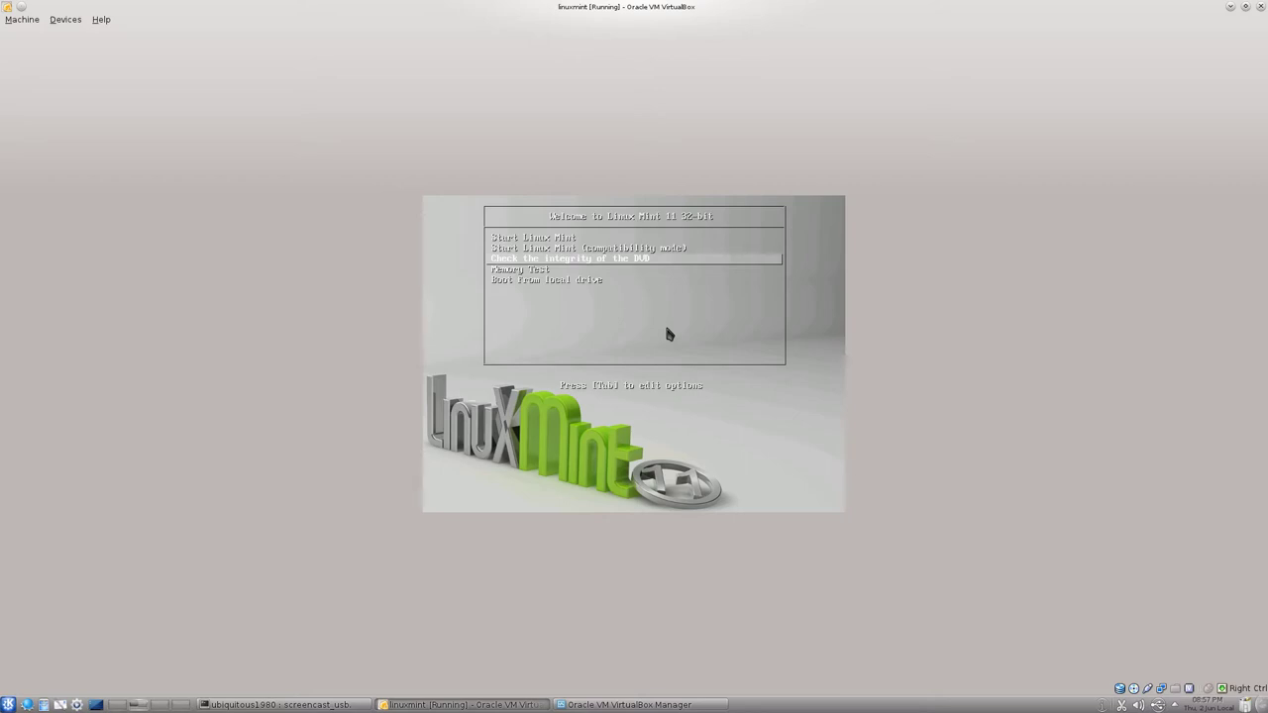
Check the attached CD/DVD image, then reset the virtual machine and confirm.
click(20, 20)
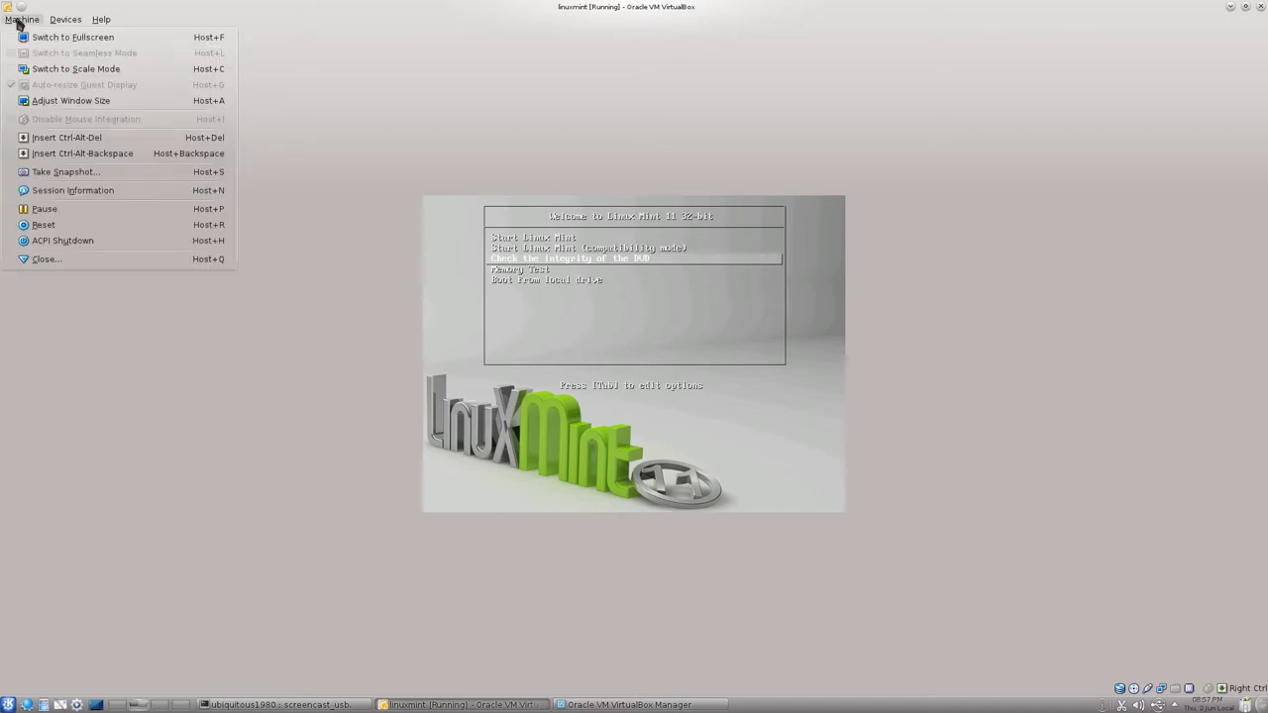
mouse_move(62, 22)
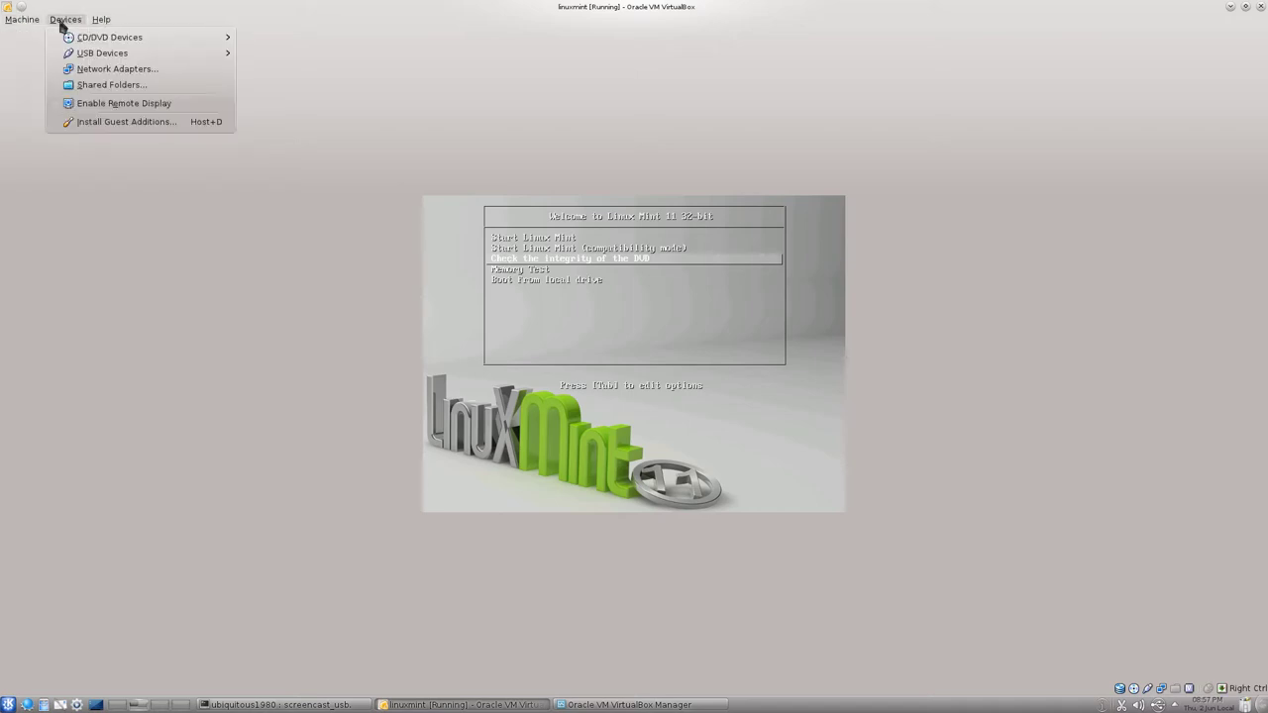
click(335, 90)
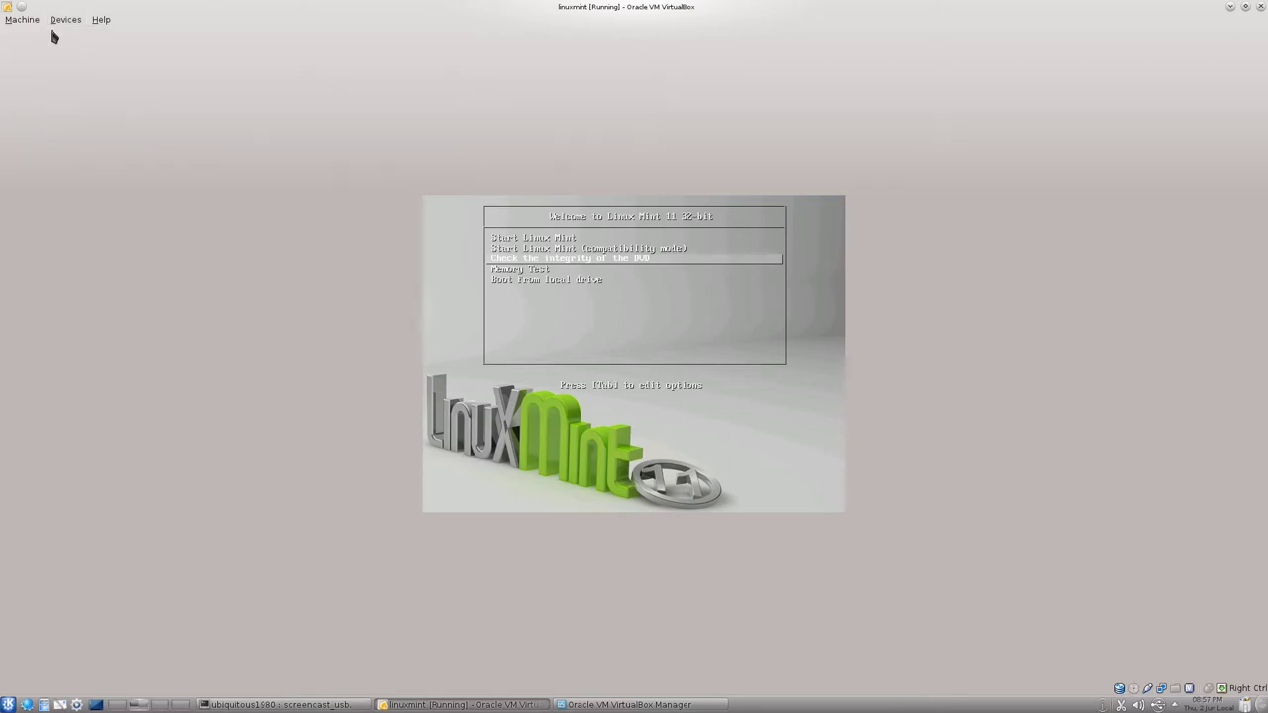
click(29, 22)
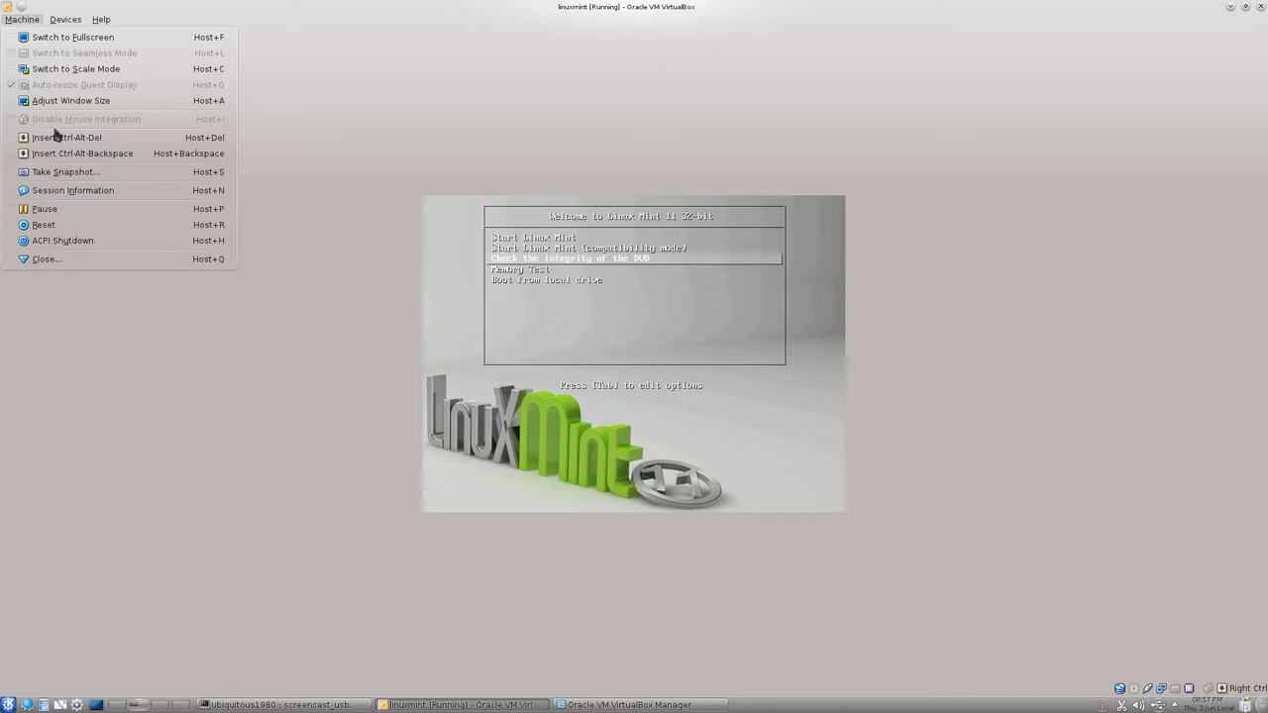
click(92, 226)
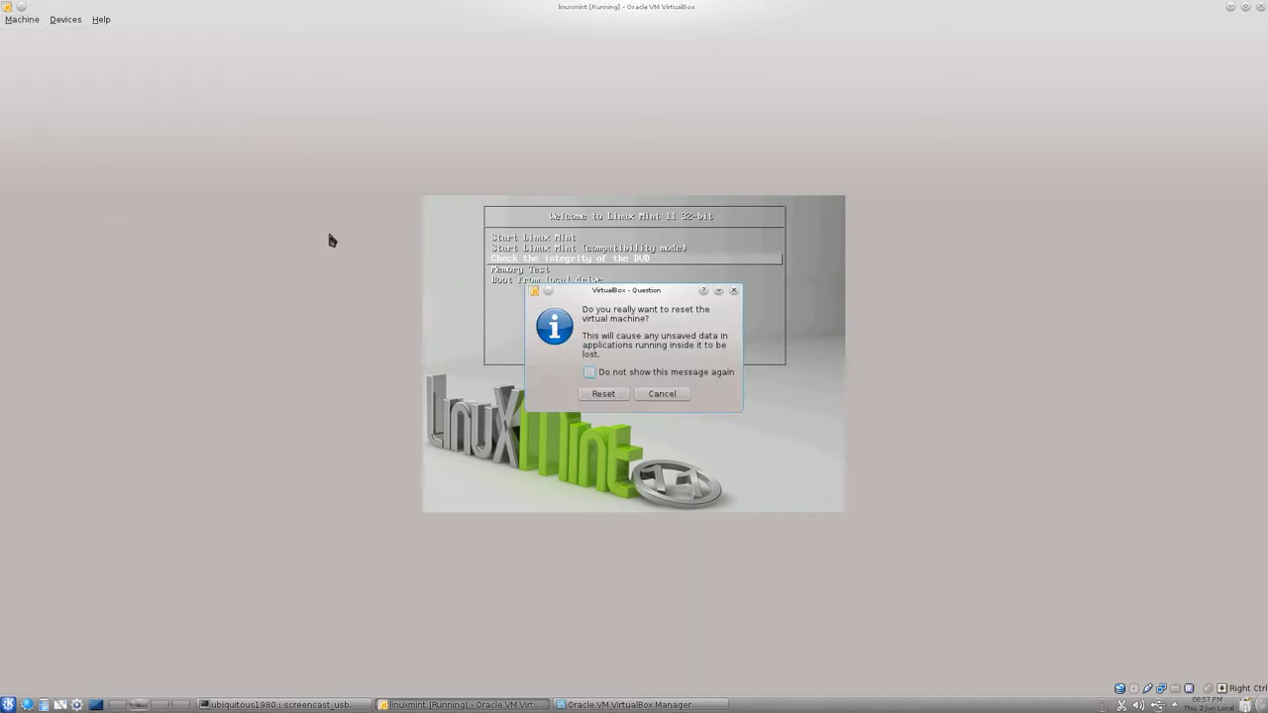
click(603, 394)
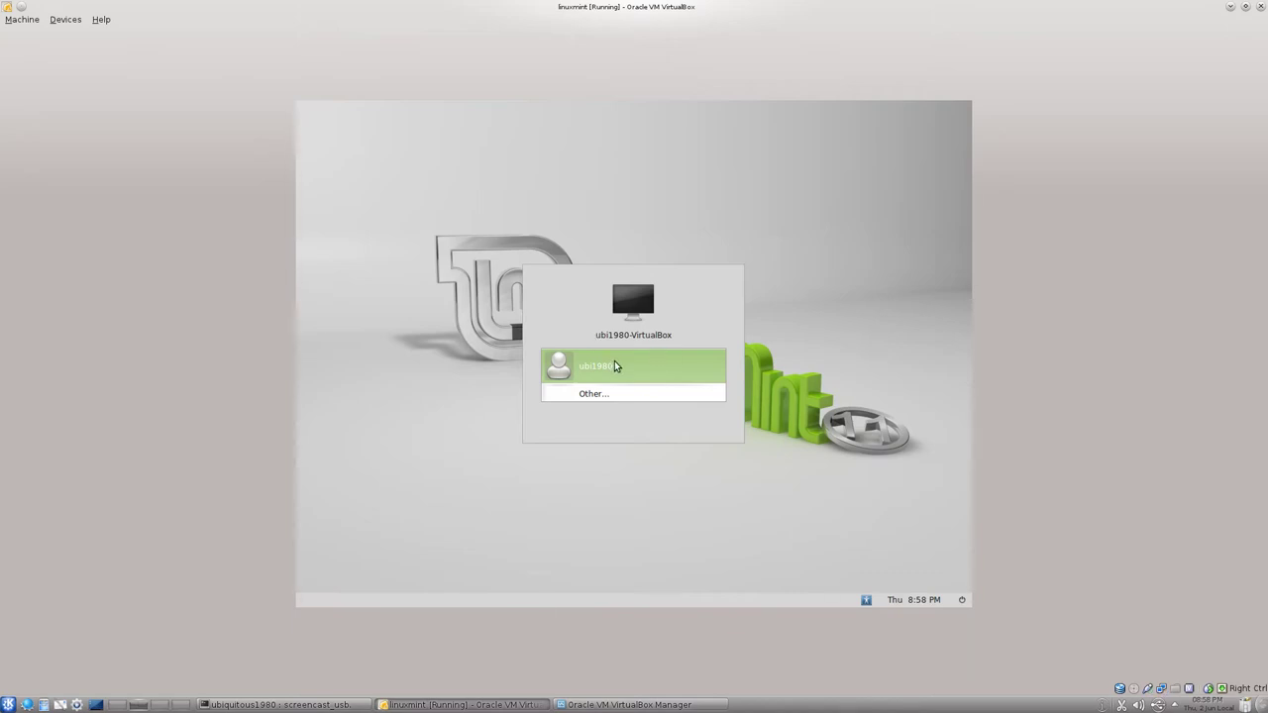
Log in to the listed user account with its password.
click(614, 366)
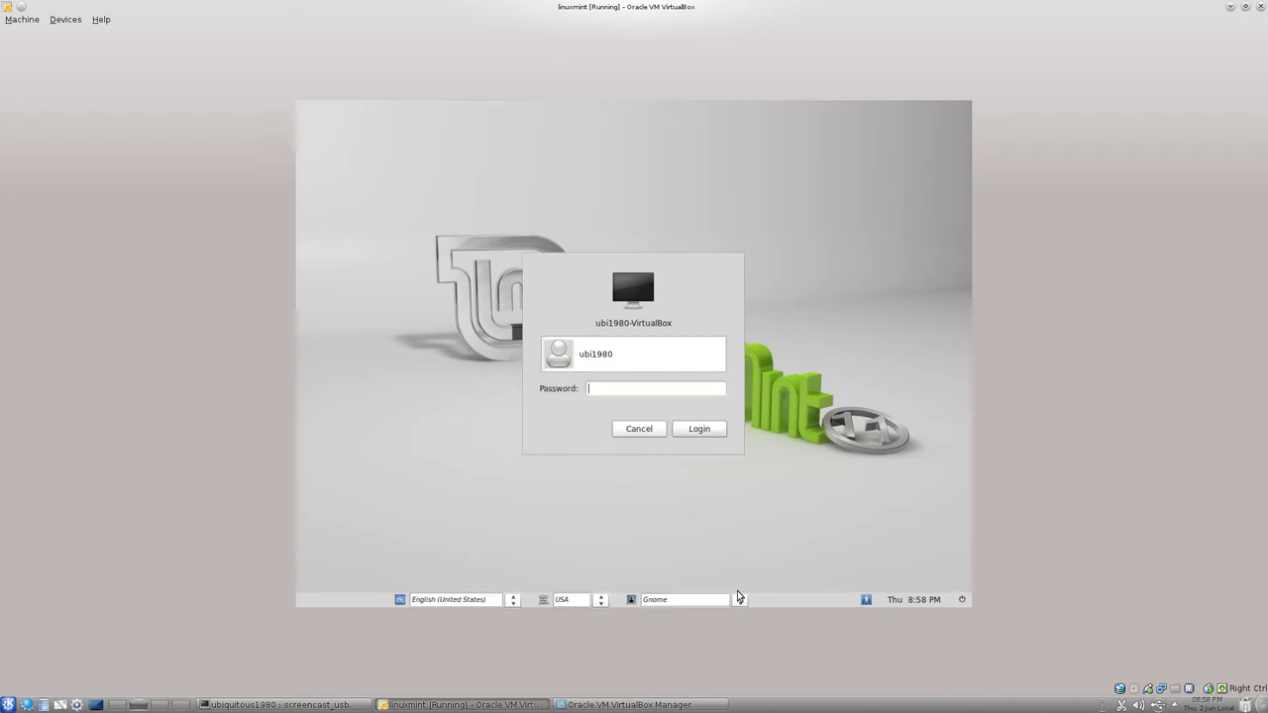
text(********)
click(715, 427)
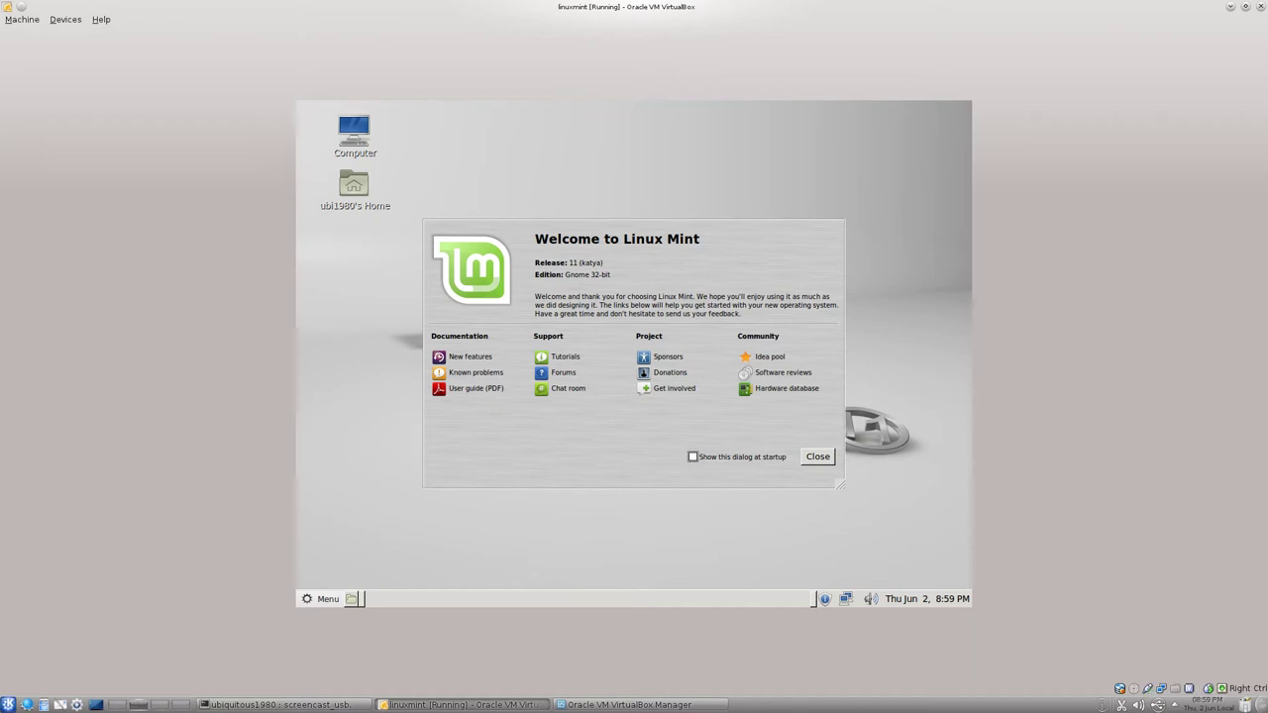
Uncheck 'Show this dialog at startup' and close the Welcome to Linux Mint window.
click(694, 457)
click(818, 457)
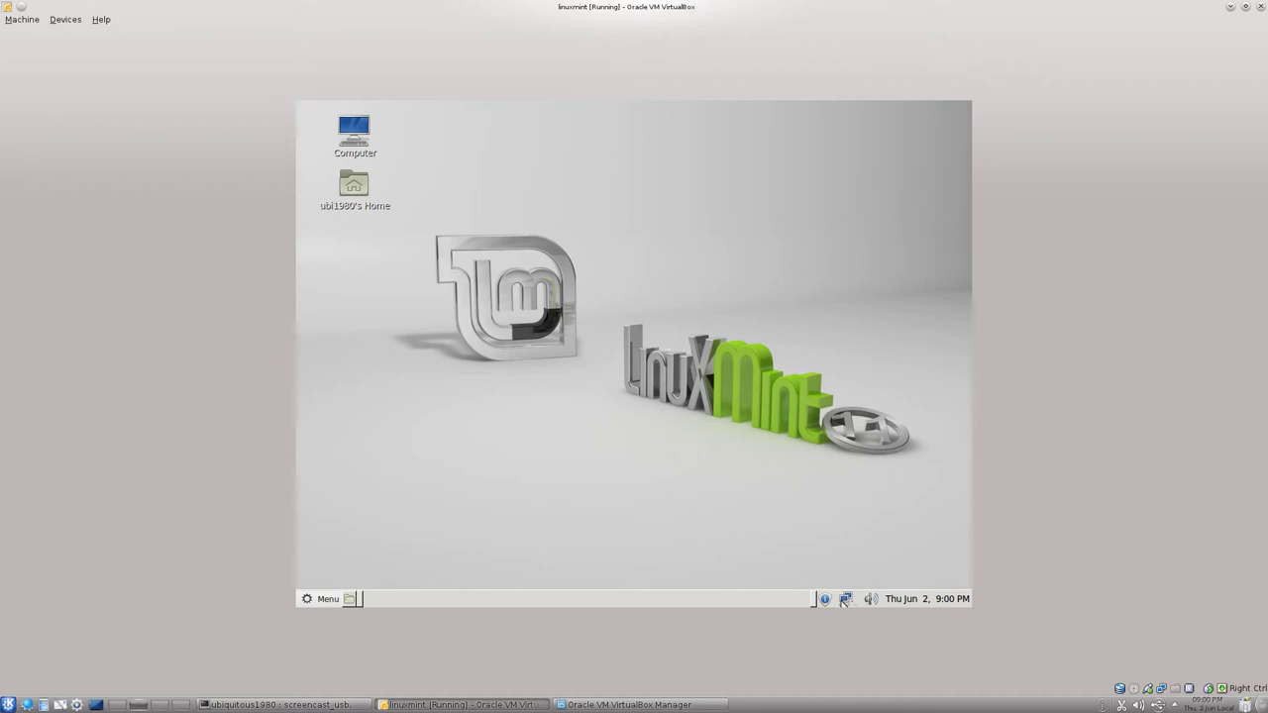
click(845, 600)
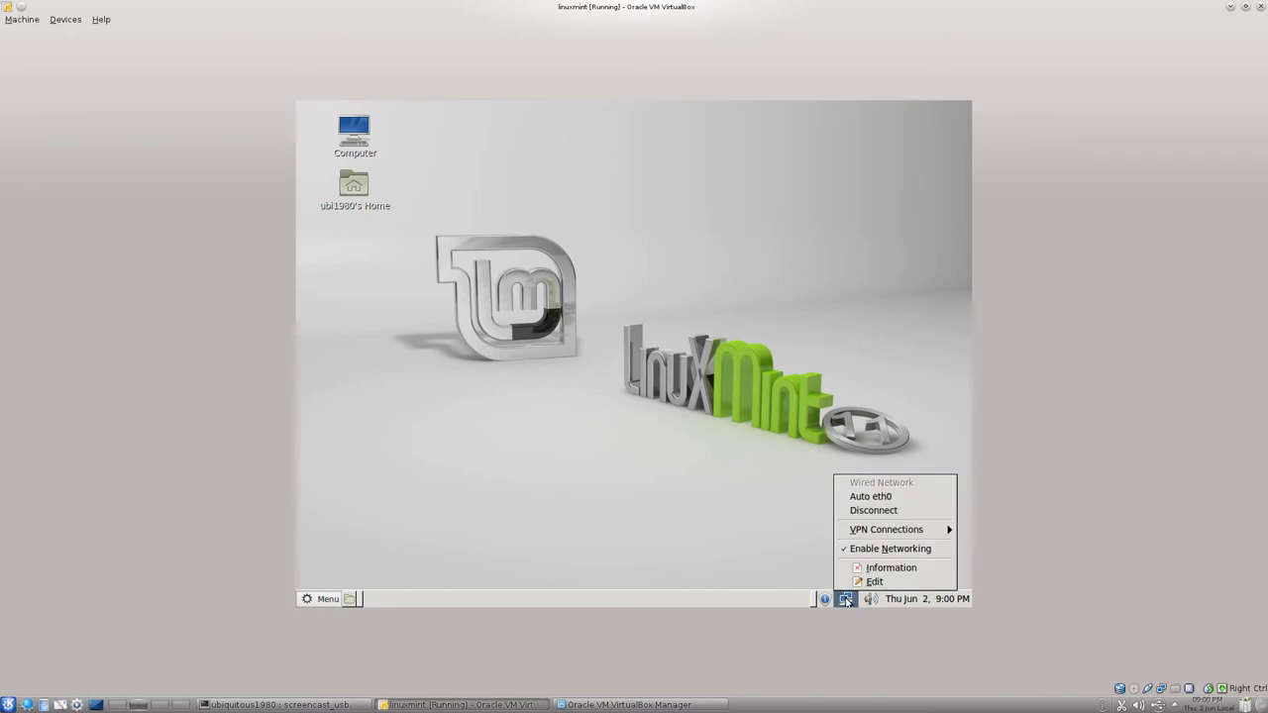
click(846, 599)
click(869, 599)
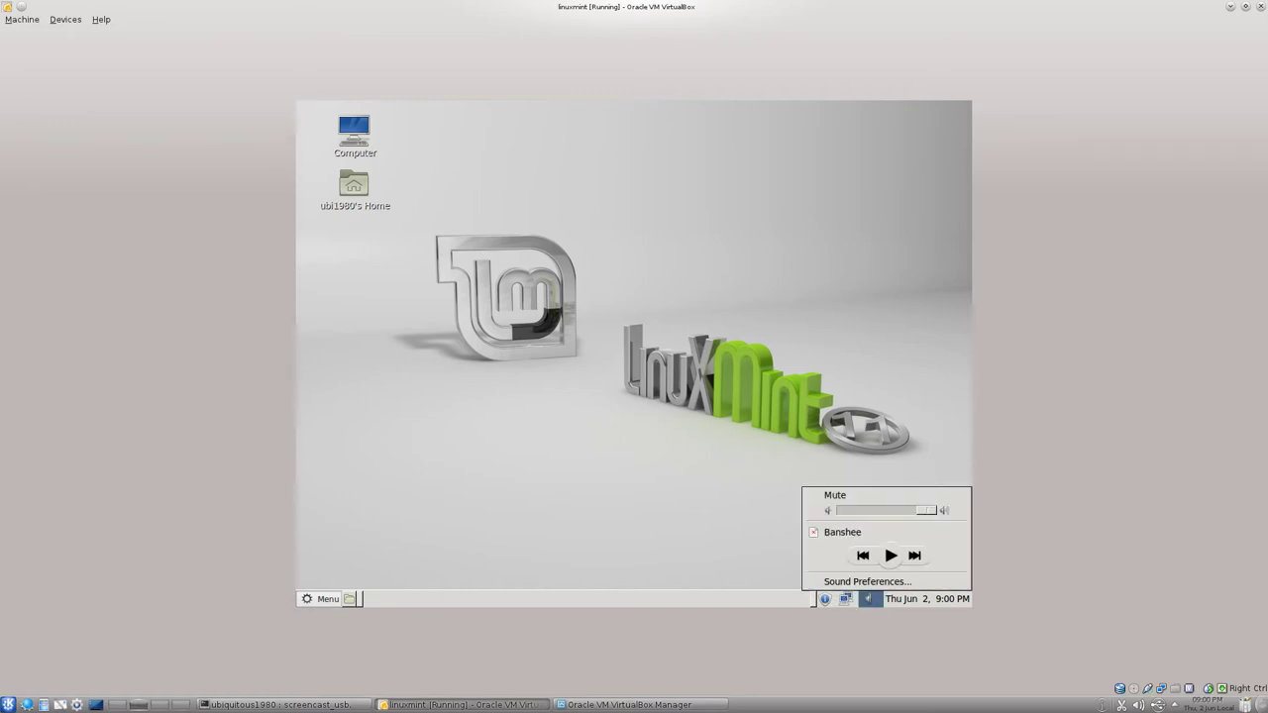
click(876, 601)
click(873, 600)
click(876, 603)
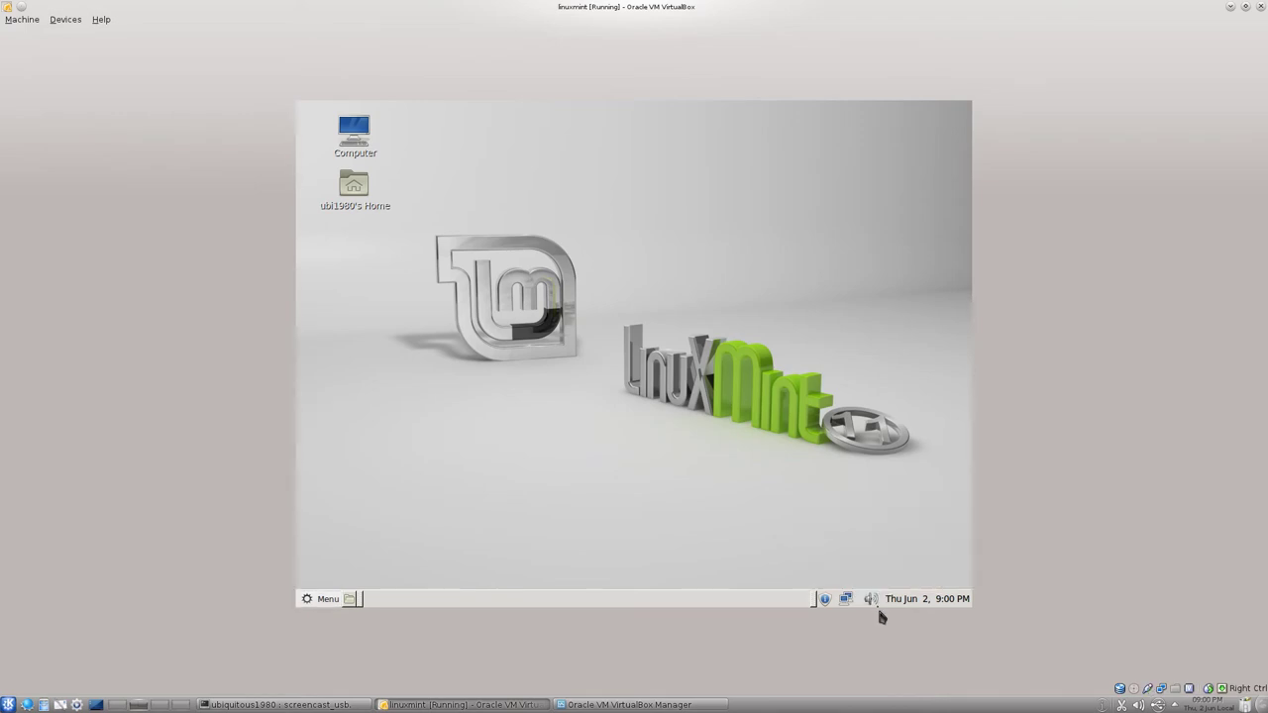
click(944, 601)
click(945, 601)
Open the Mint menu and switch from Favorites to the All applications list.
click(322, 599)
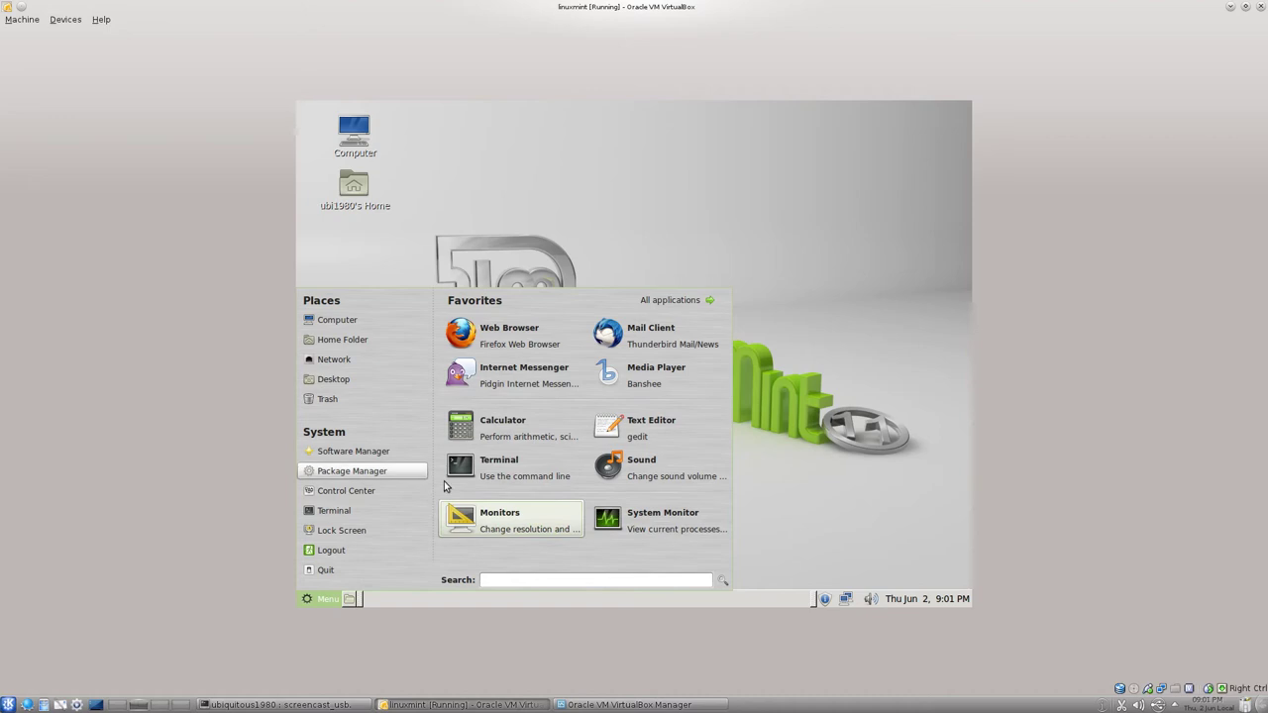
click(693, 301)
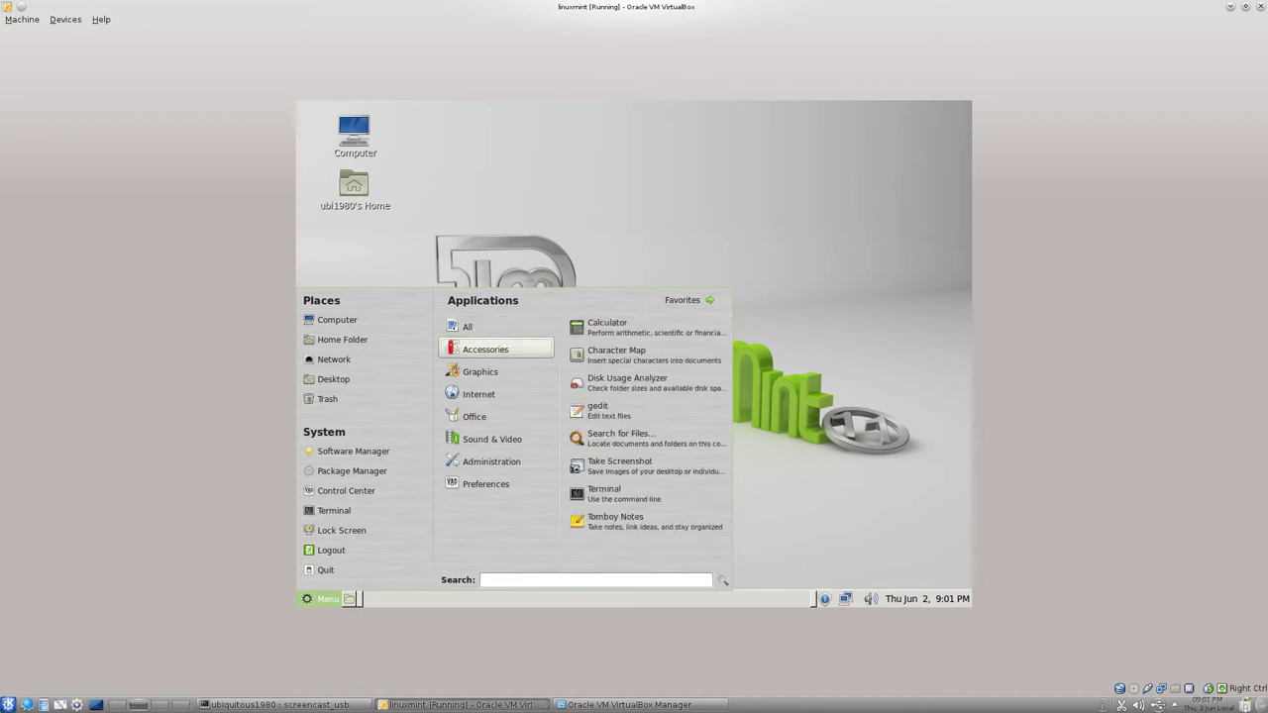
Show the Internet category in the Mint menu with Transmission highlighted.
mouse_move(488, 371)
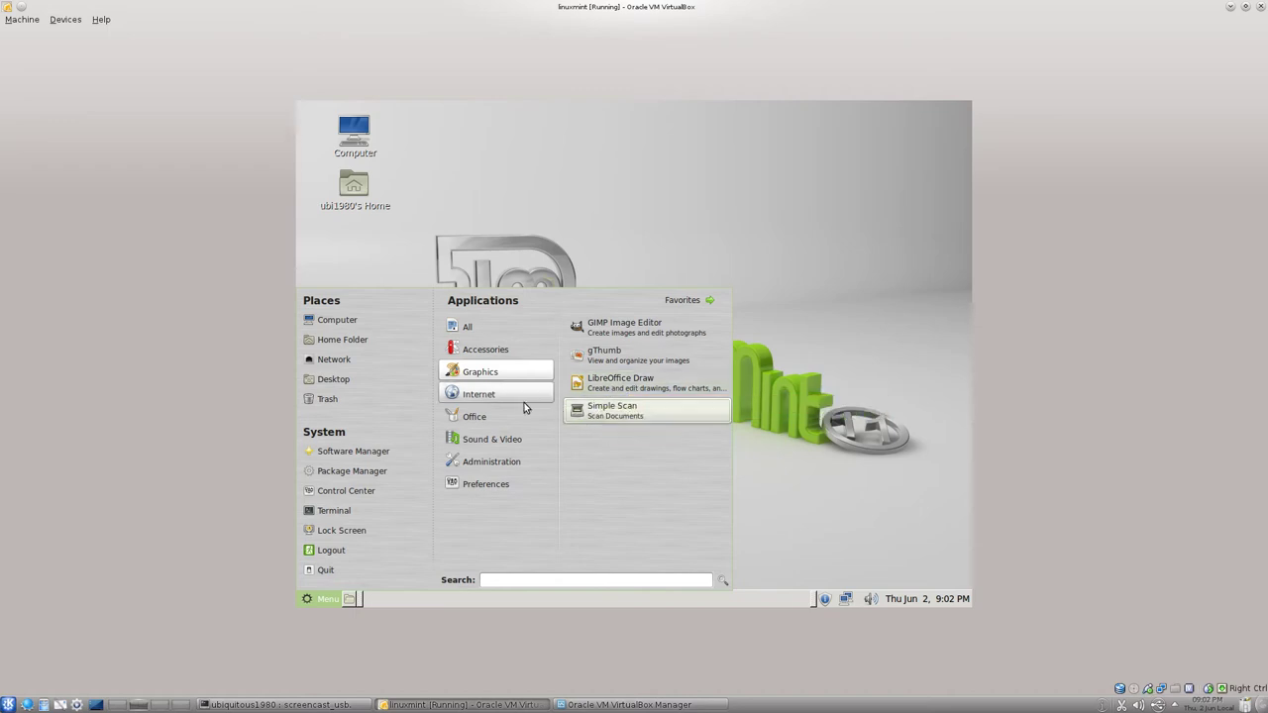
mouse_move(504, 395)
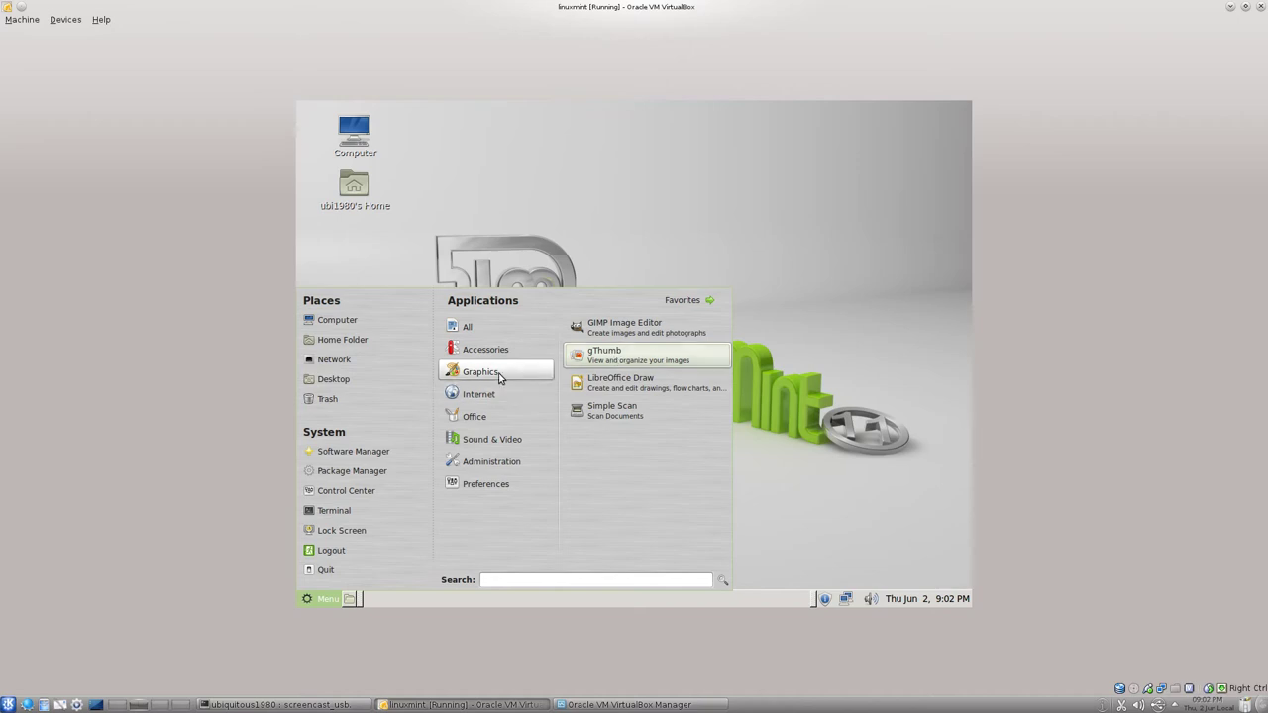
mouse_move(510, 394)
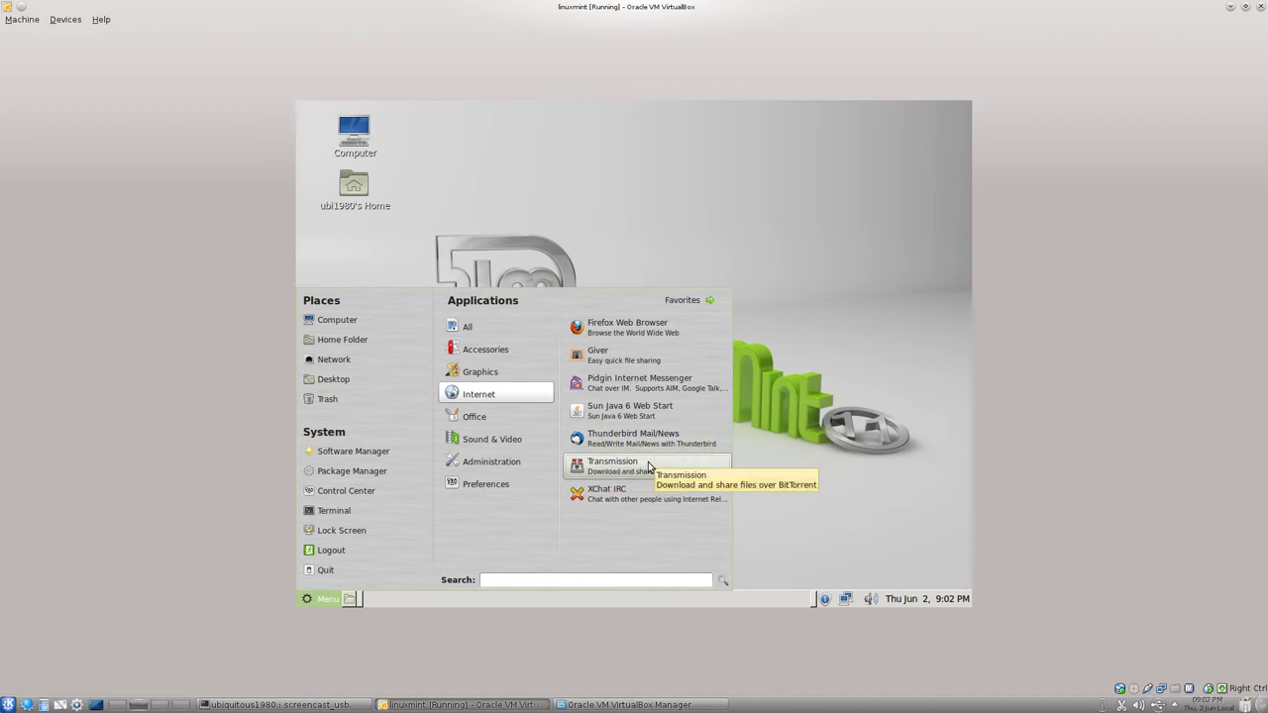
Relaunch Transmission, accept its file-sharing disclaimer, and move the window lower right.
click(683, 256)
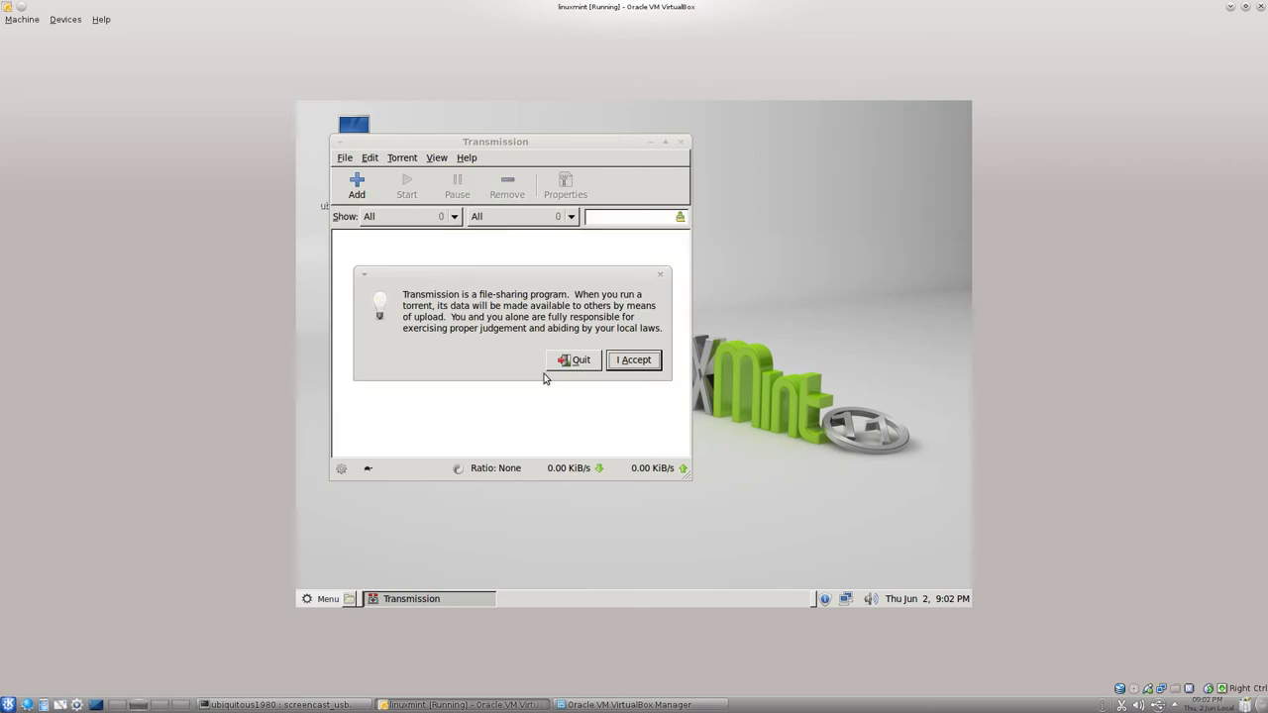
click(579, 360)
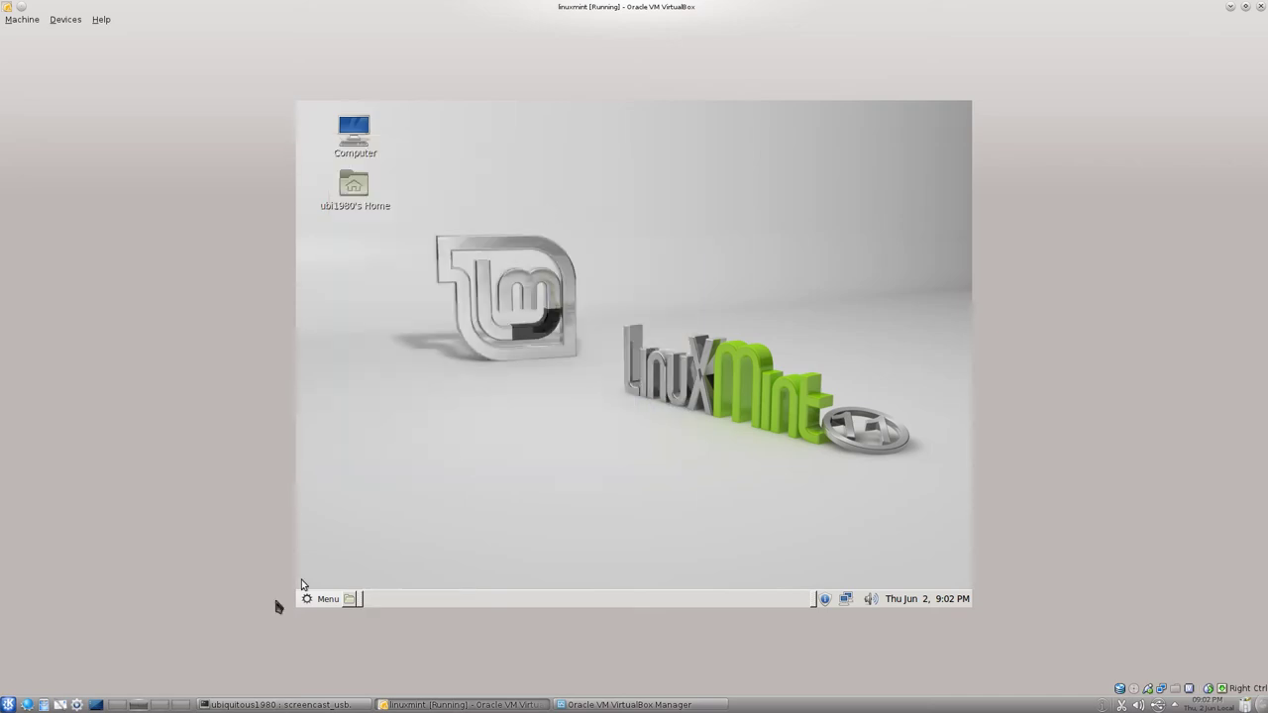
click(318, 598)
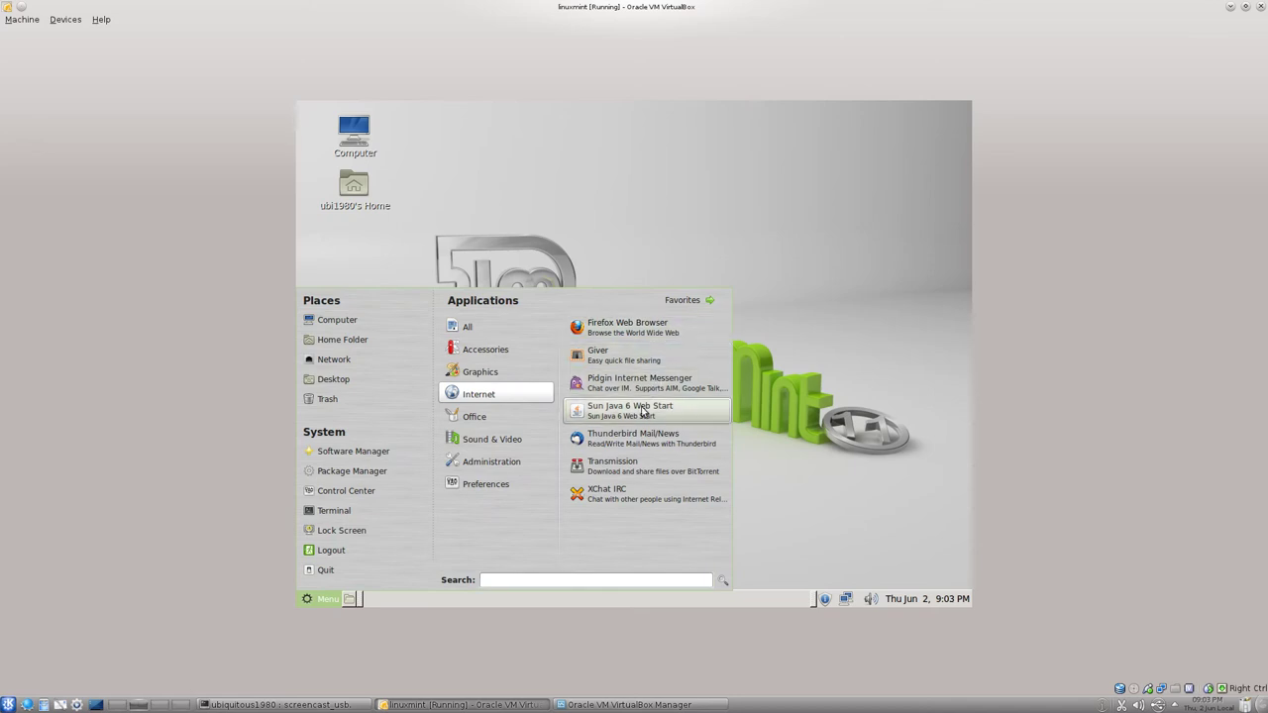
click(634, 469)
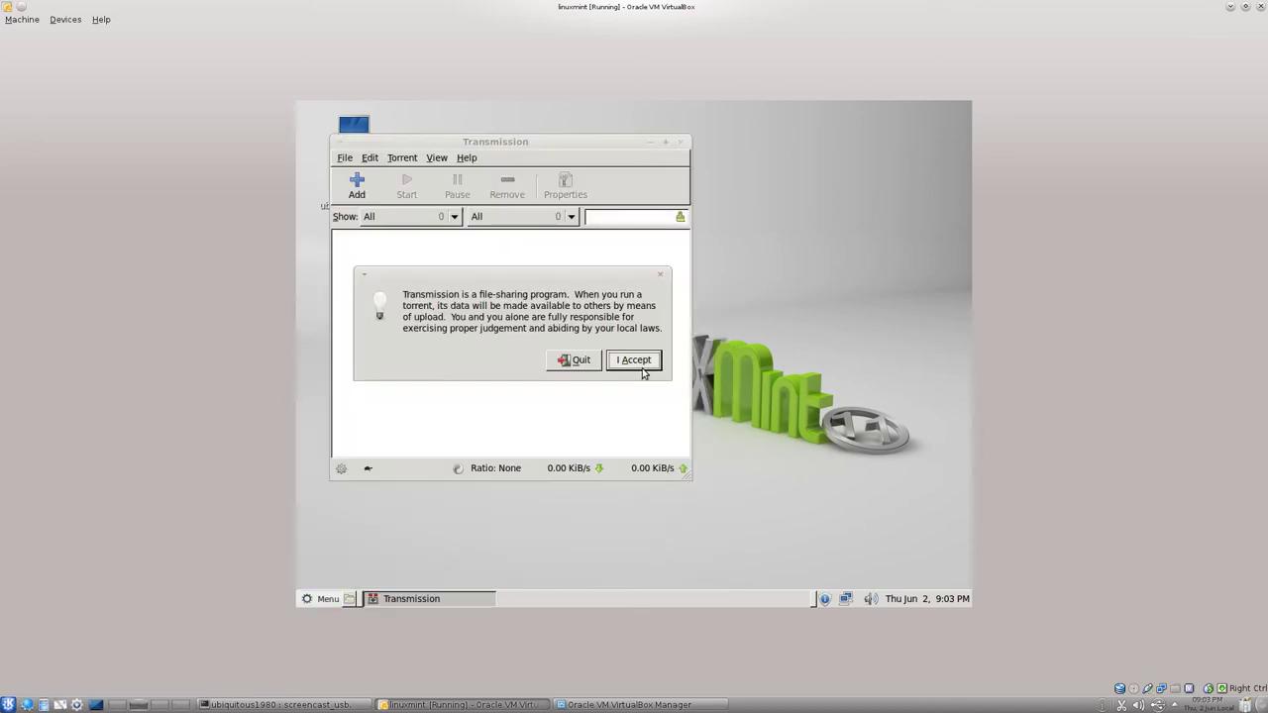
click(636, 361)
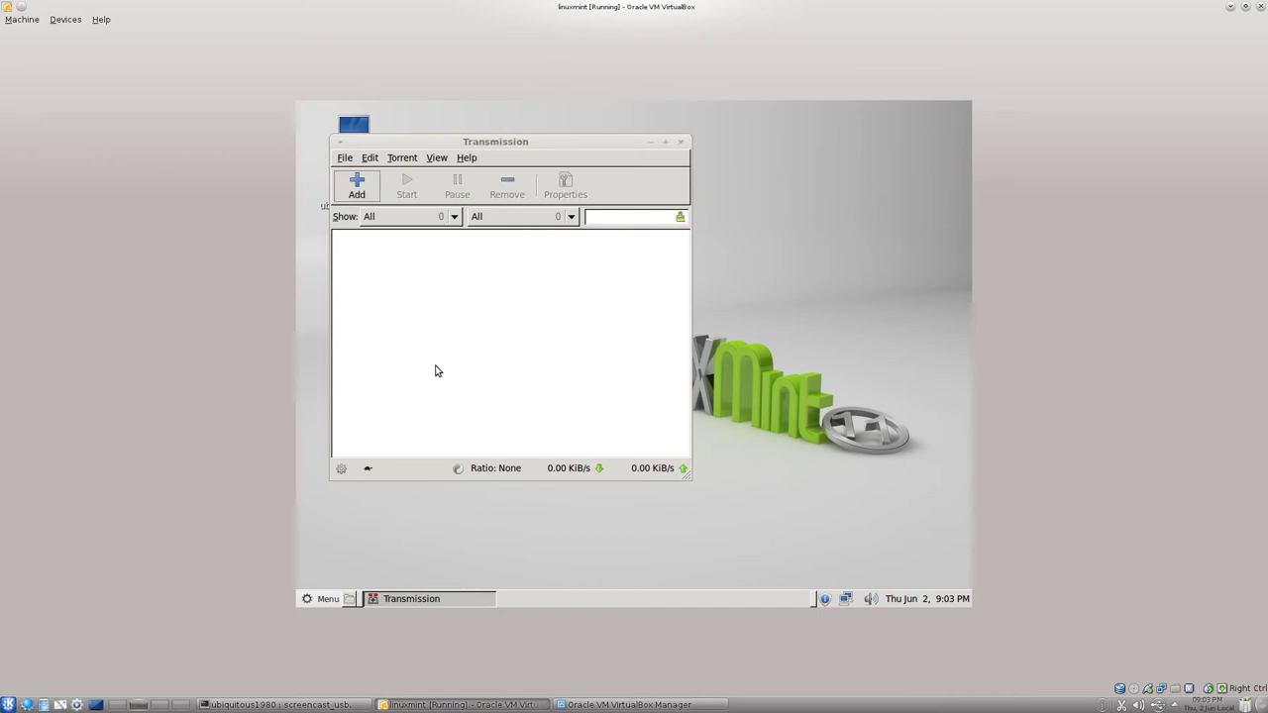
drag(380, 141, 455, 190)
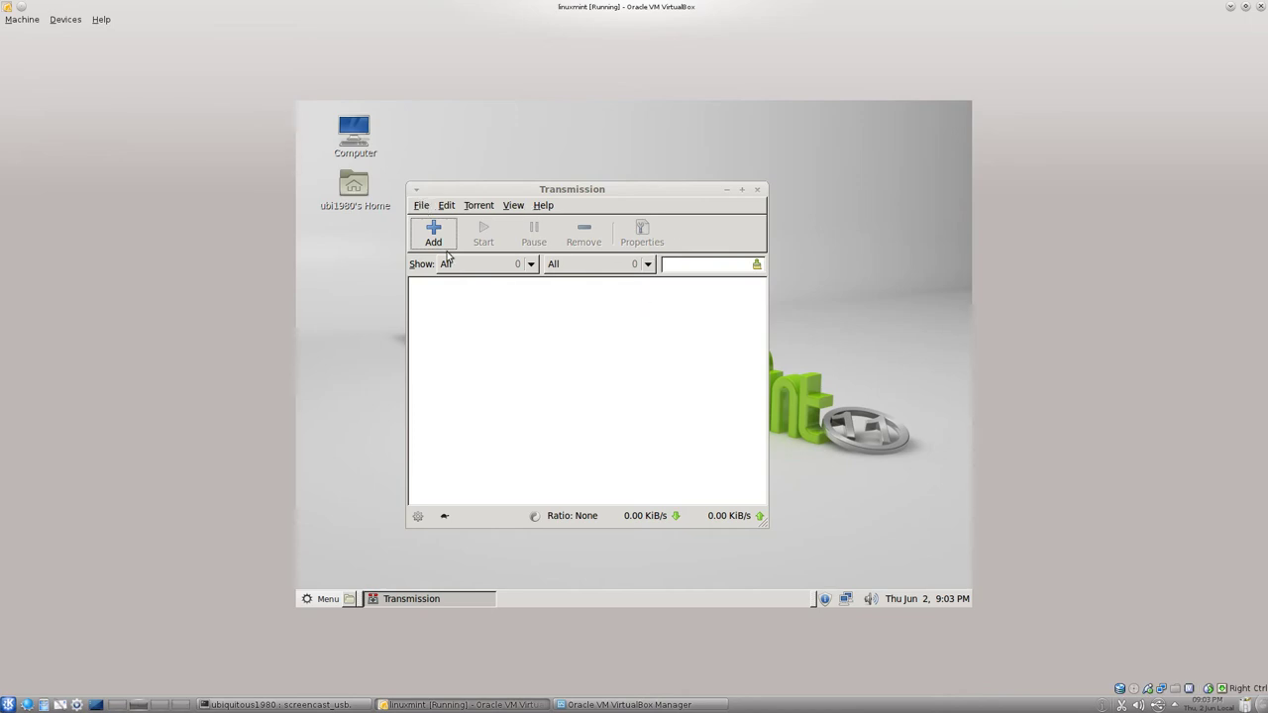
Browse Transmission's File, Edit and Help menus, then close Transmission.
click(421, 207)
click(422, 208)
click(545, 206)
mouse_move(449, 209)
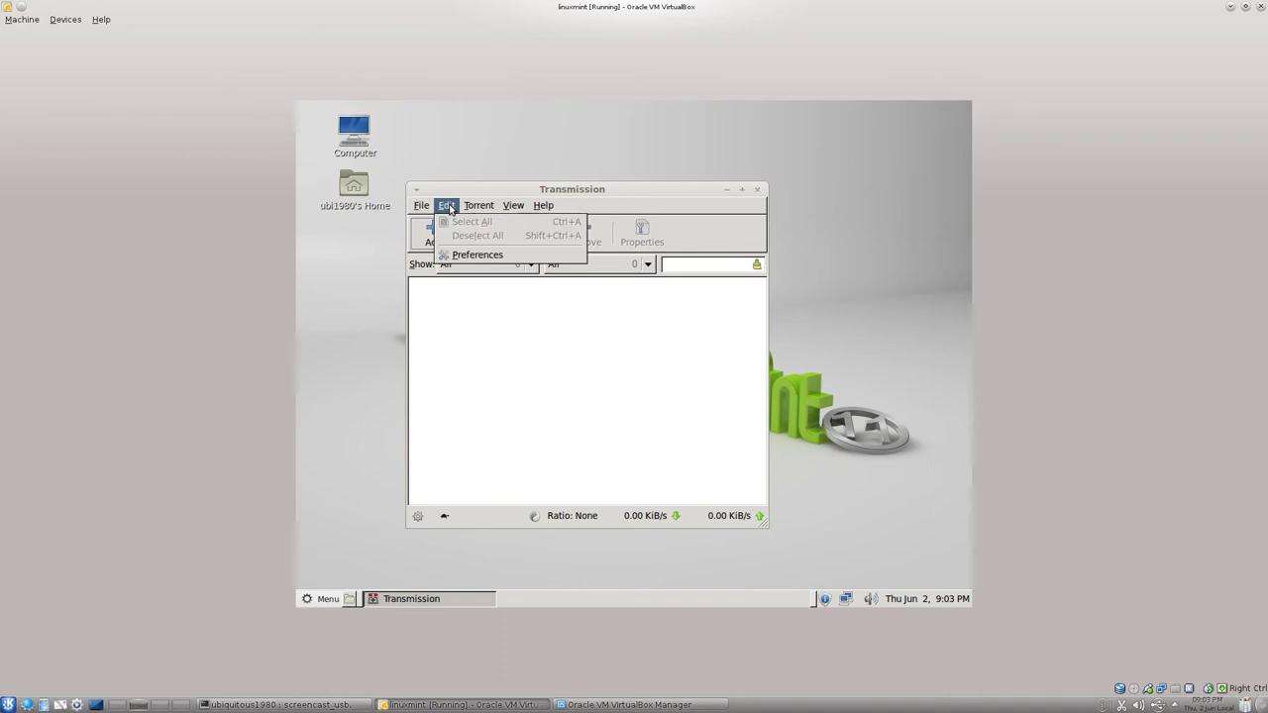
click(757, 190)
click(757, 190)
click(535, 378)
Launch XChat IRC into the #linuxmint-help channel, then close the XChat window.
click(323, 599)
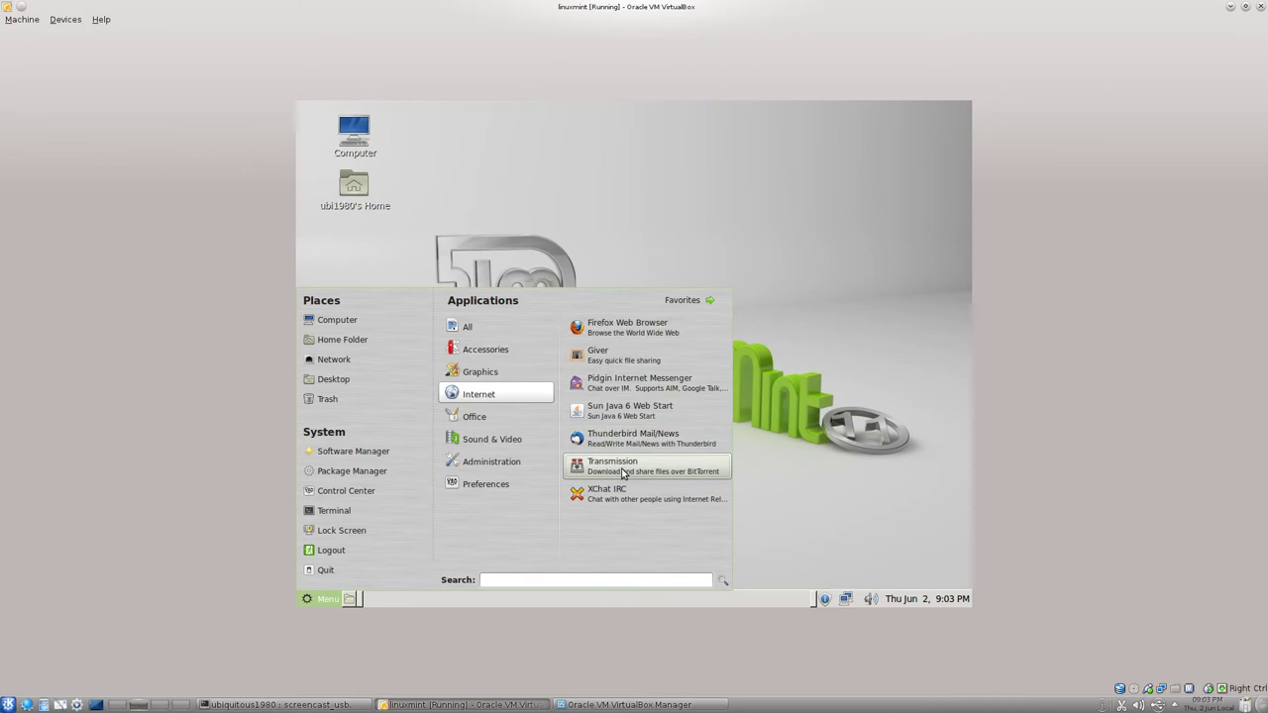
click(623, 499)
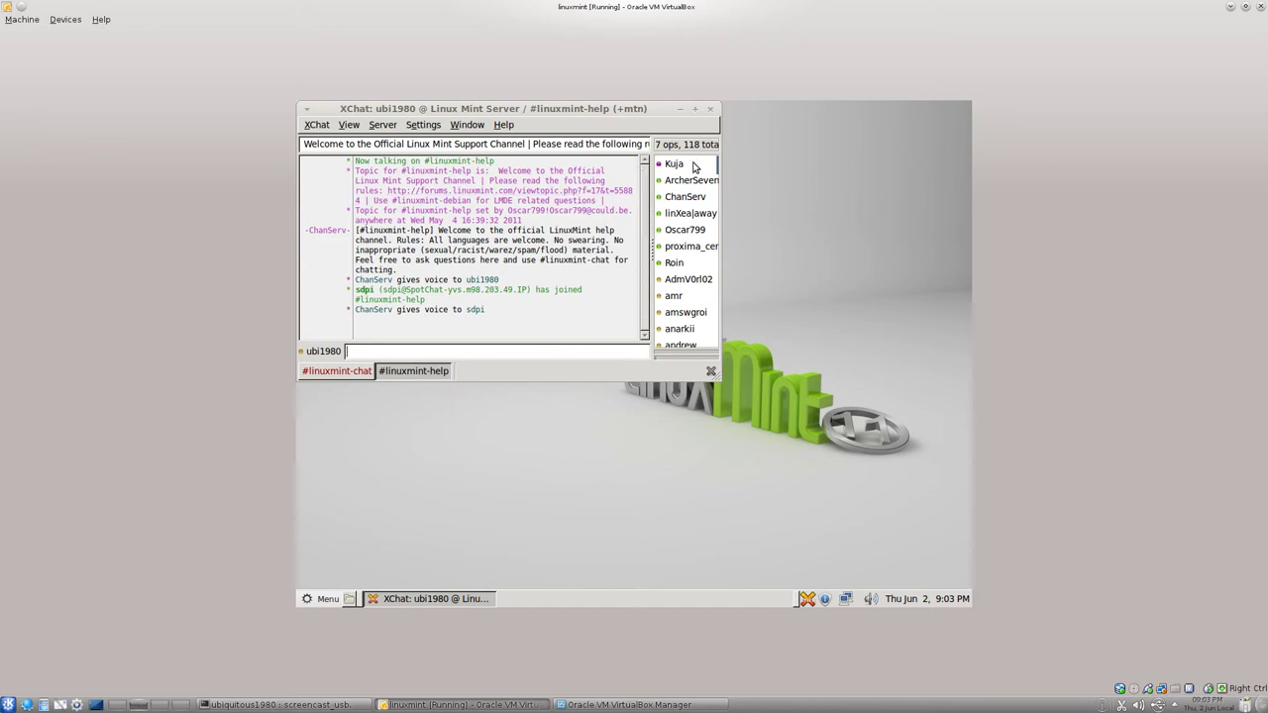
click(710, 110)
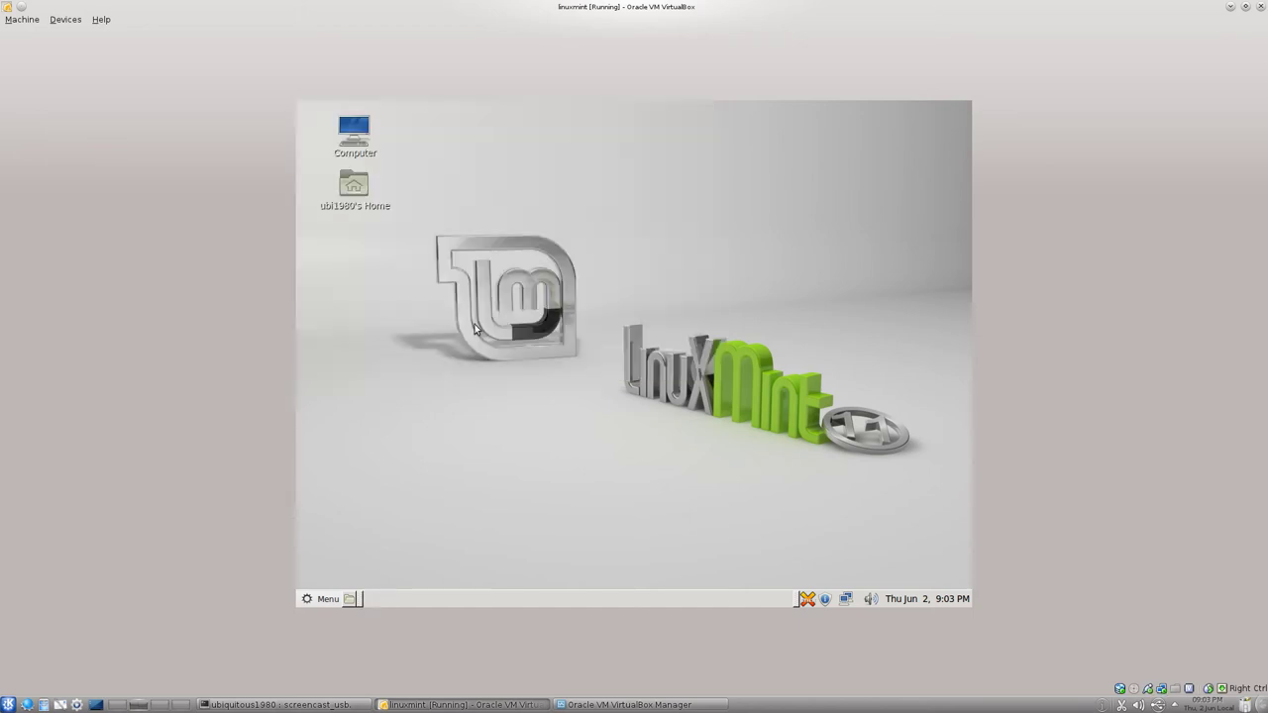
Launch LibreOffice Base from the Office category, confirming the launch prompt.
click(335, 601)
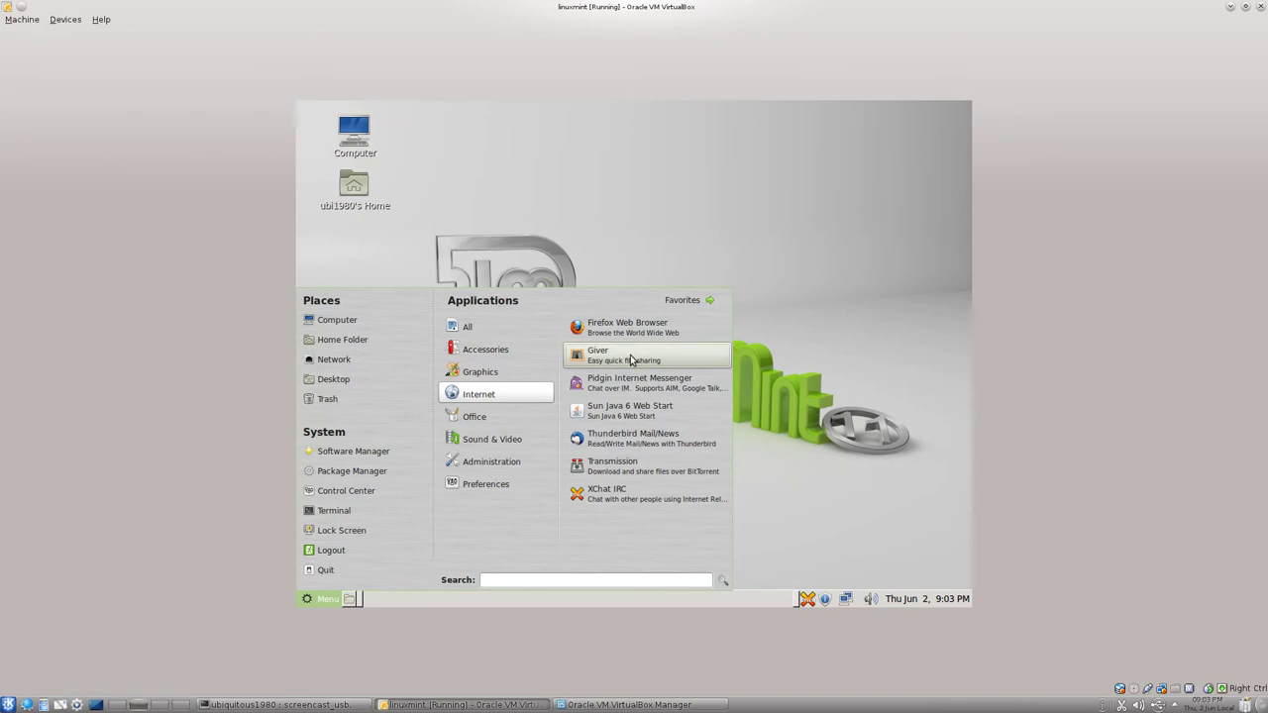
mouse_move(517, 416)
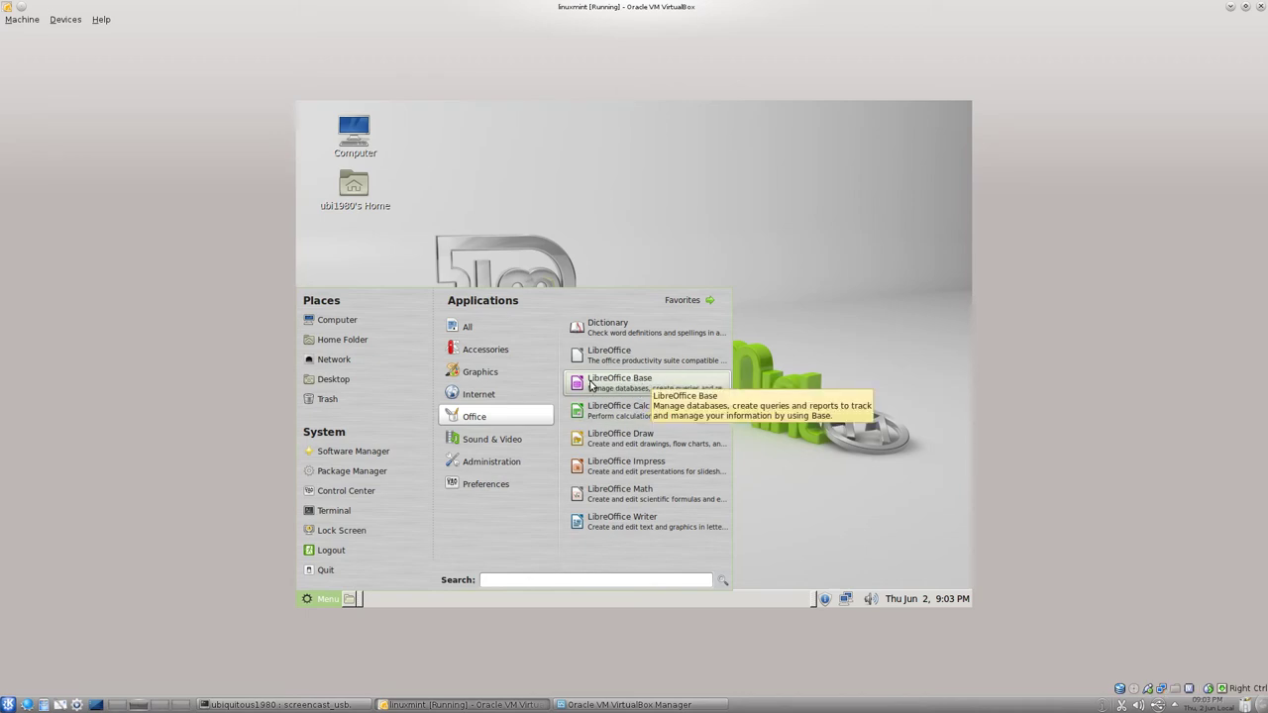
click(634, 385)
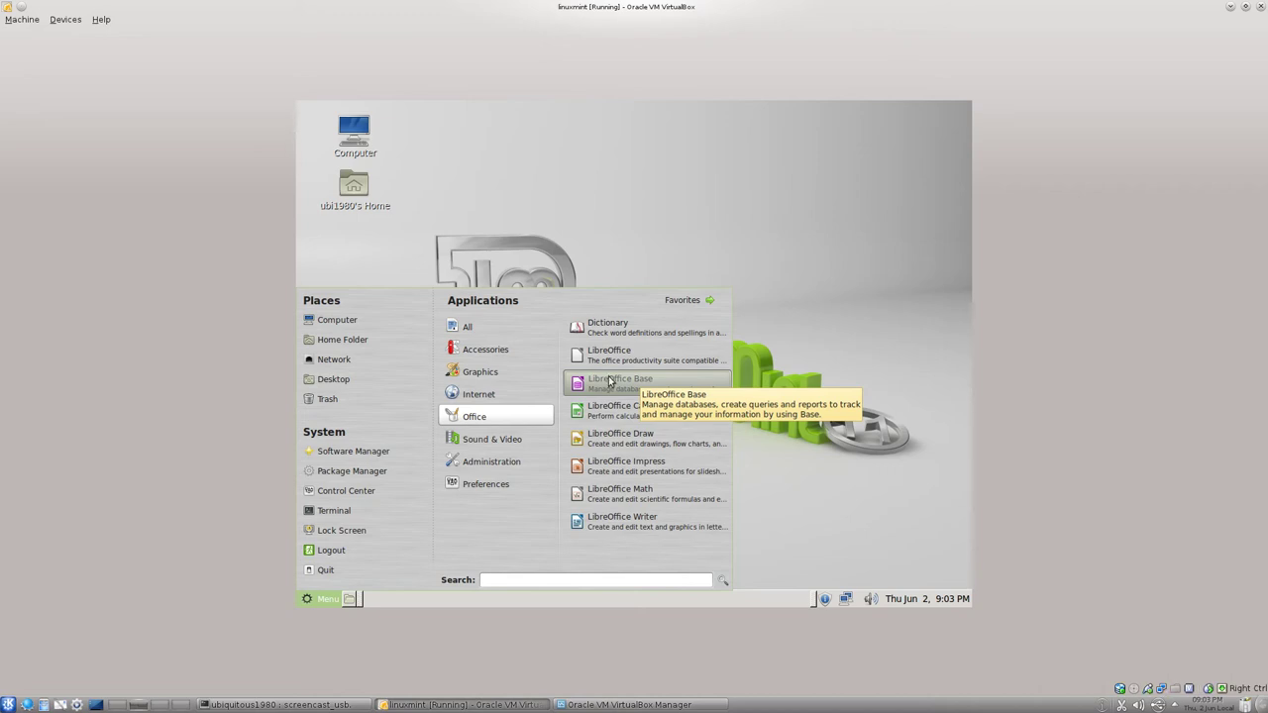
click(607, 382)
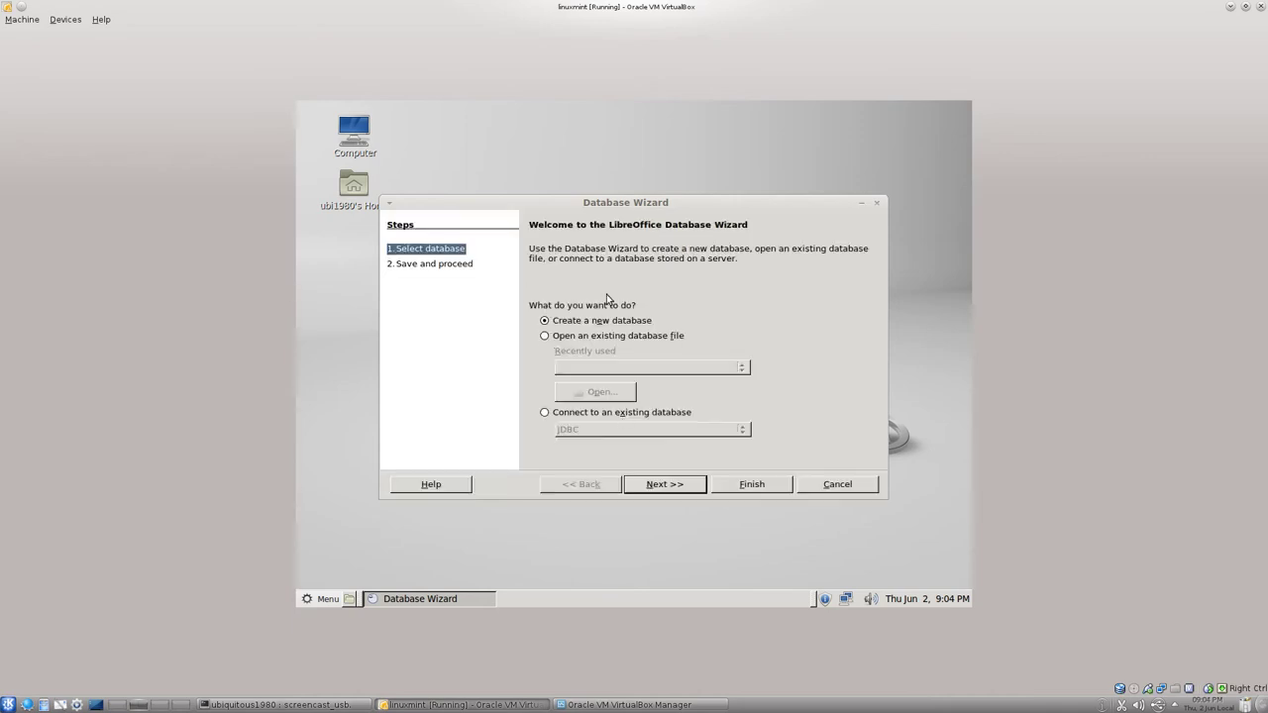
Cancel the Database Wizard and launch LibreOffice Writer with a blank Untitled 1 document.
click(830, 484)
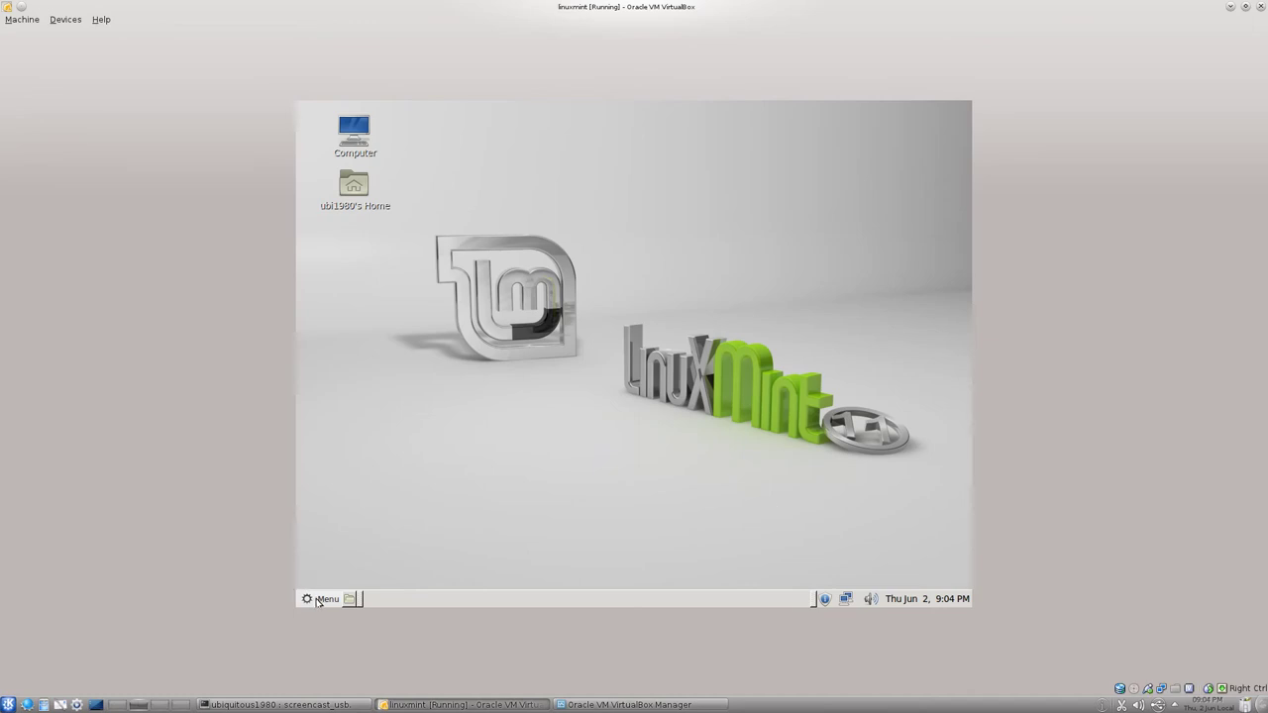
click(319, 599)
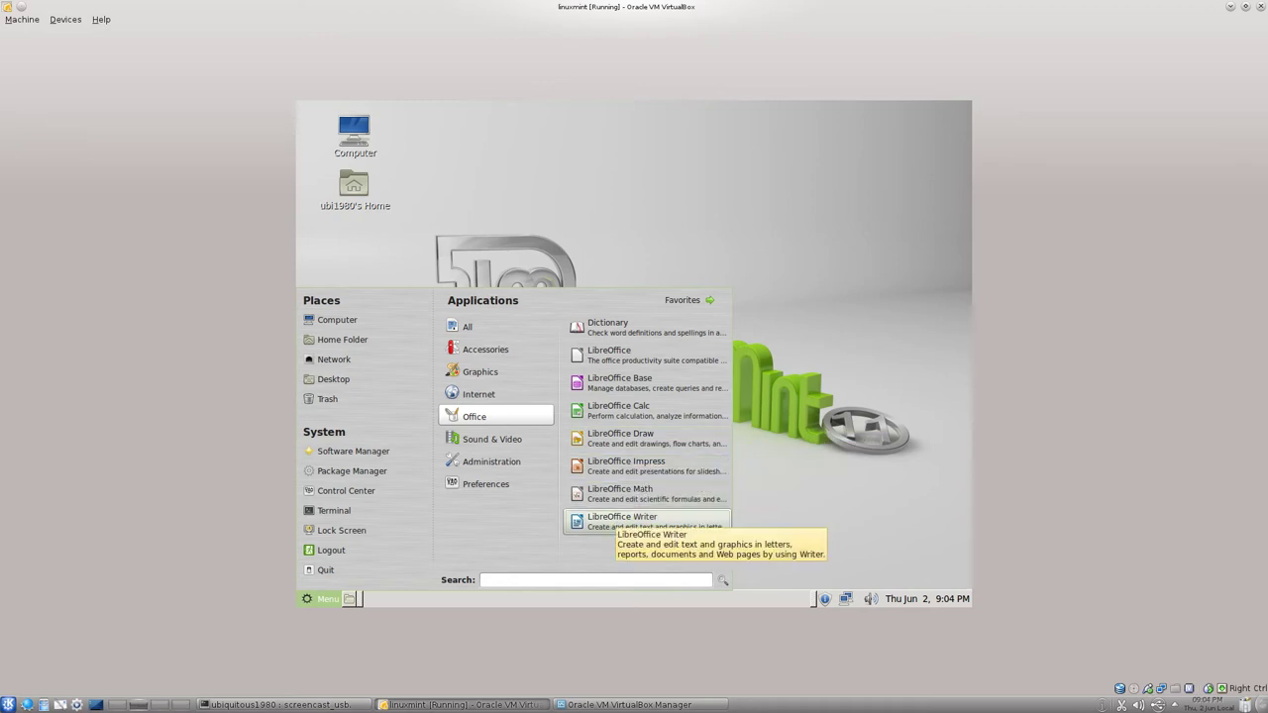
click(609, 519)
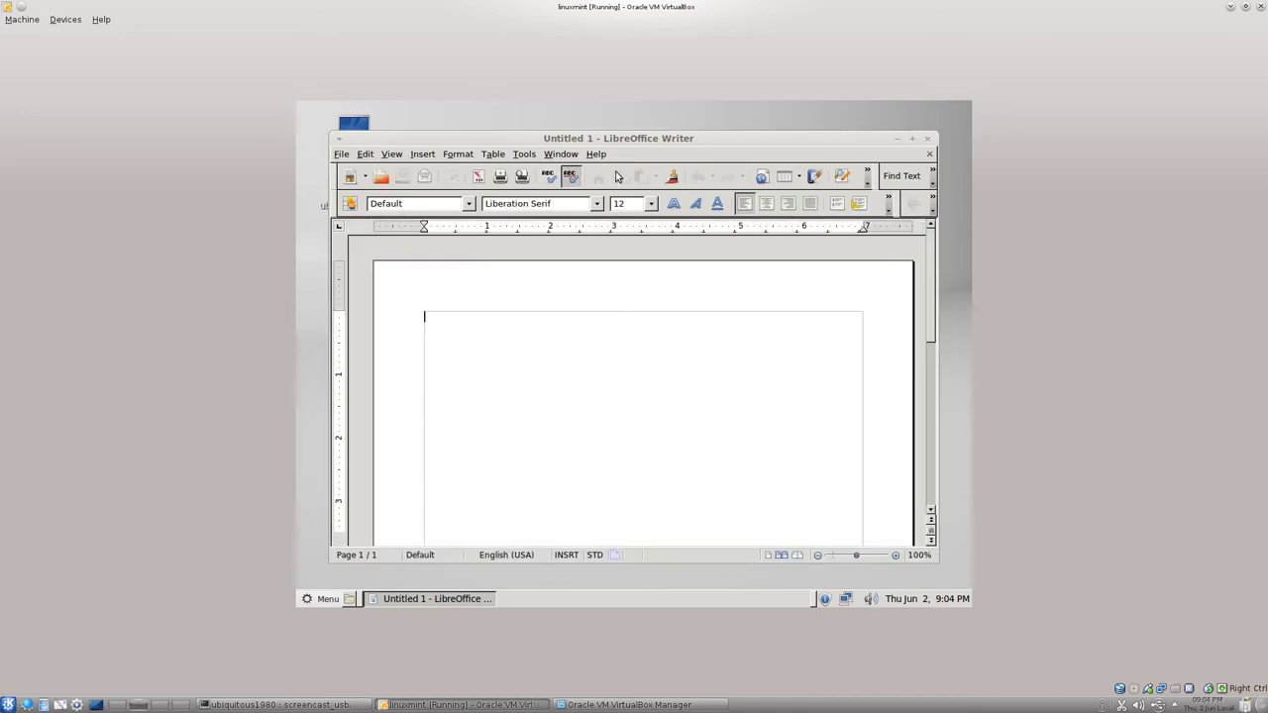
Review the icon styles under Tools > Options > LibreOffice > View unchanged, then quit Writer.
click(366, 154)
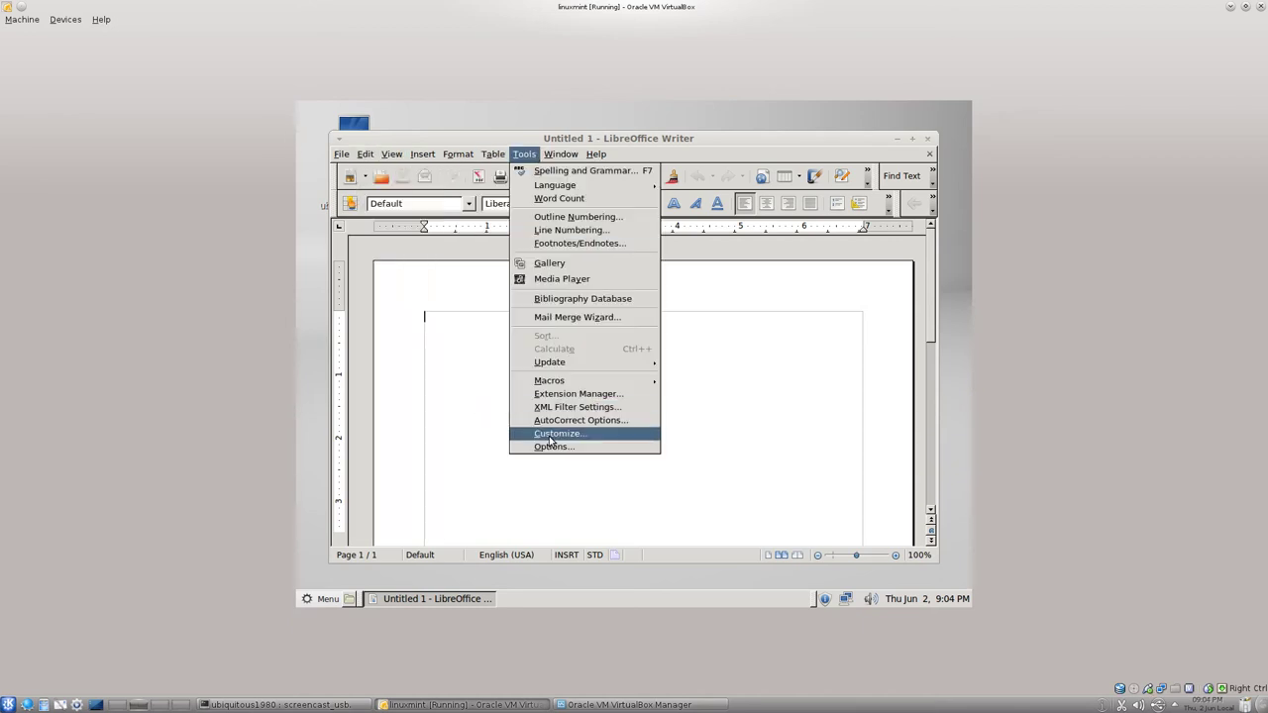
click(550, 450)
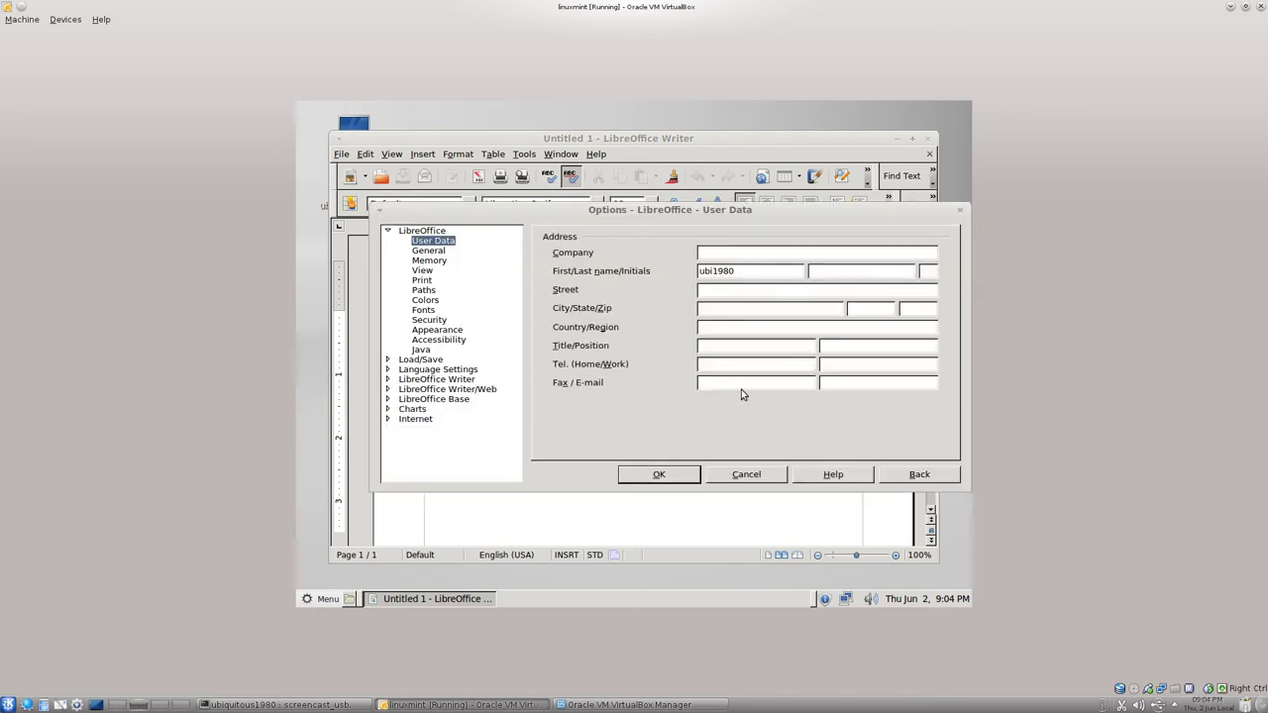
click(422, 271)
click(686, 284)
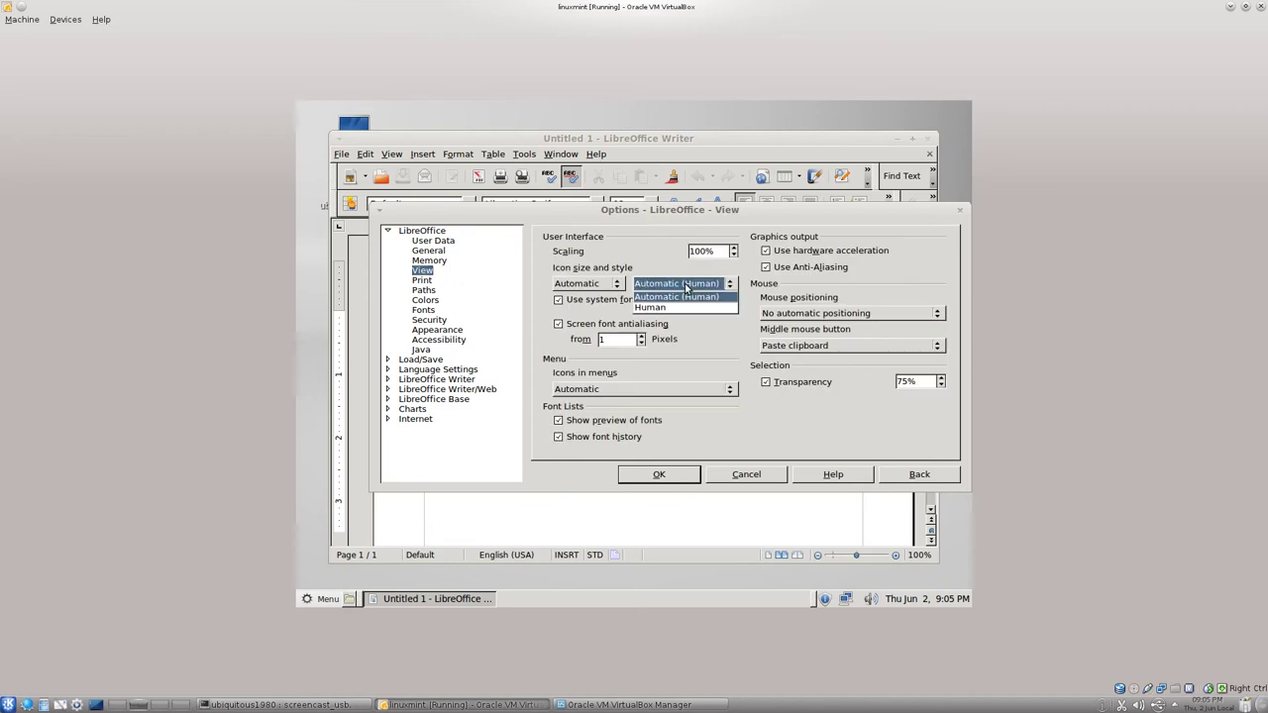
click(731, 479)
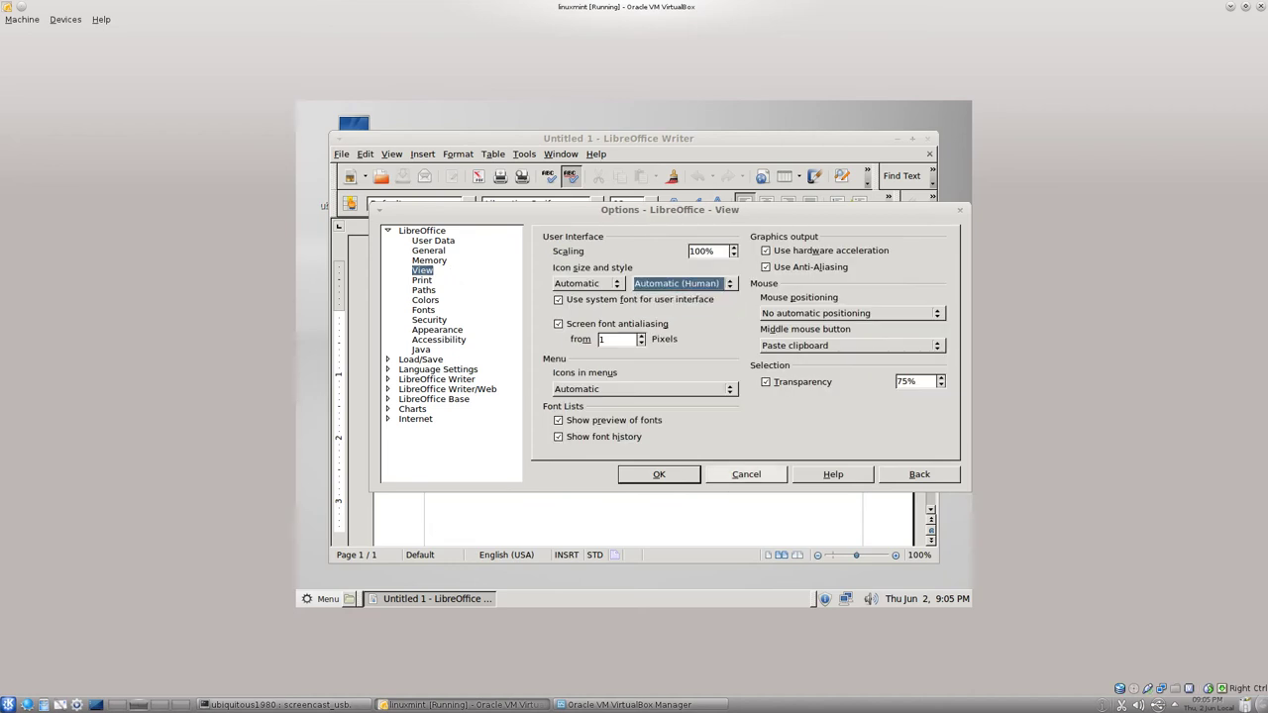
click(737, 479)
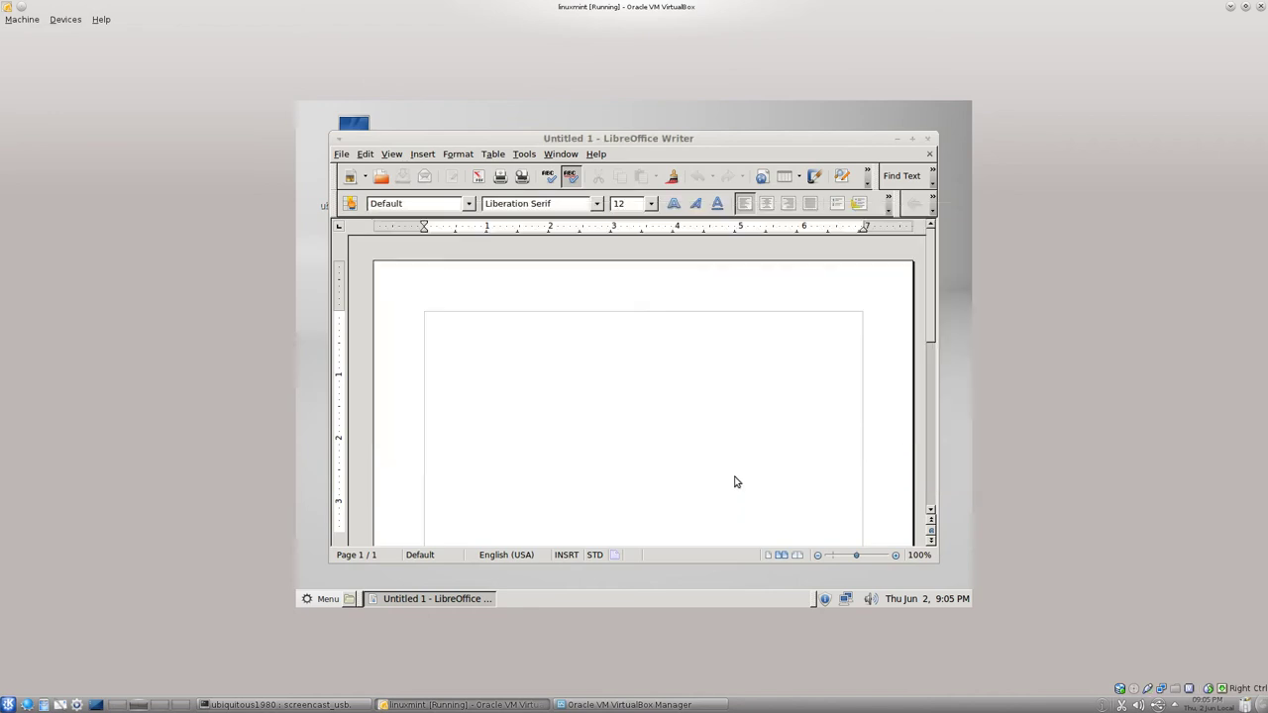
click(927, 139)
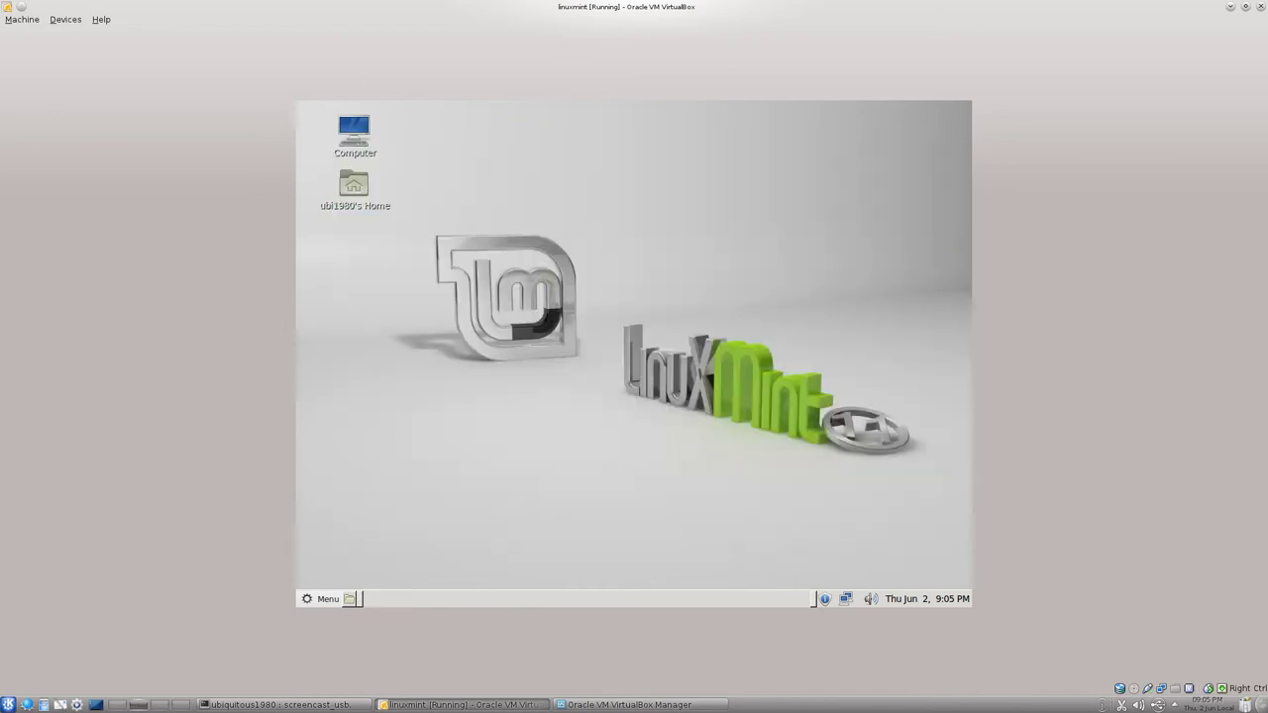
Open the Mint menu's Sound & Video category, listing Banshee, Brasero, Movie Player and VLC.
click(327, 598)
mouse_move(473, 416)
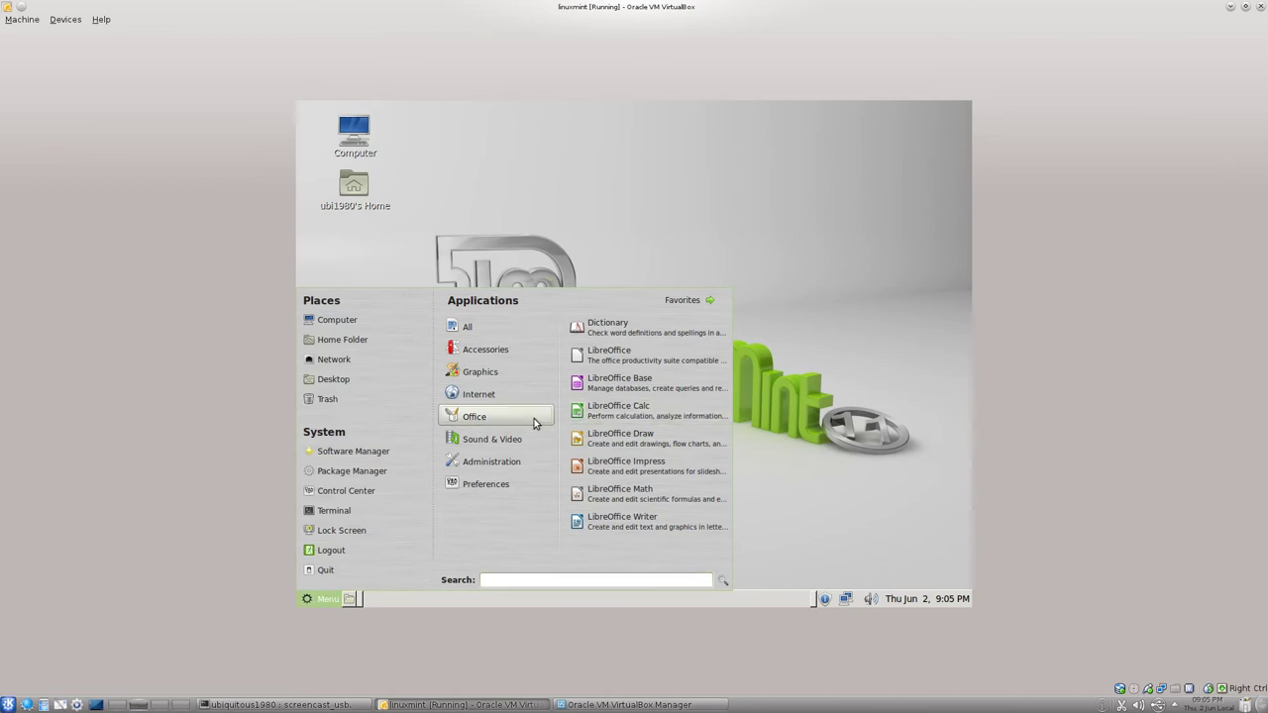
mouse_move(527, 439)
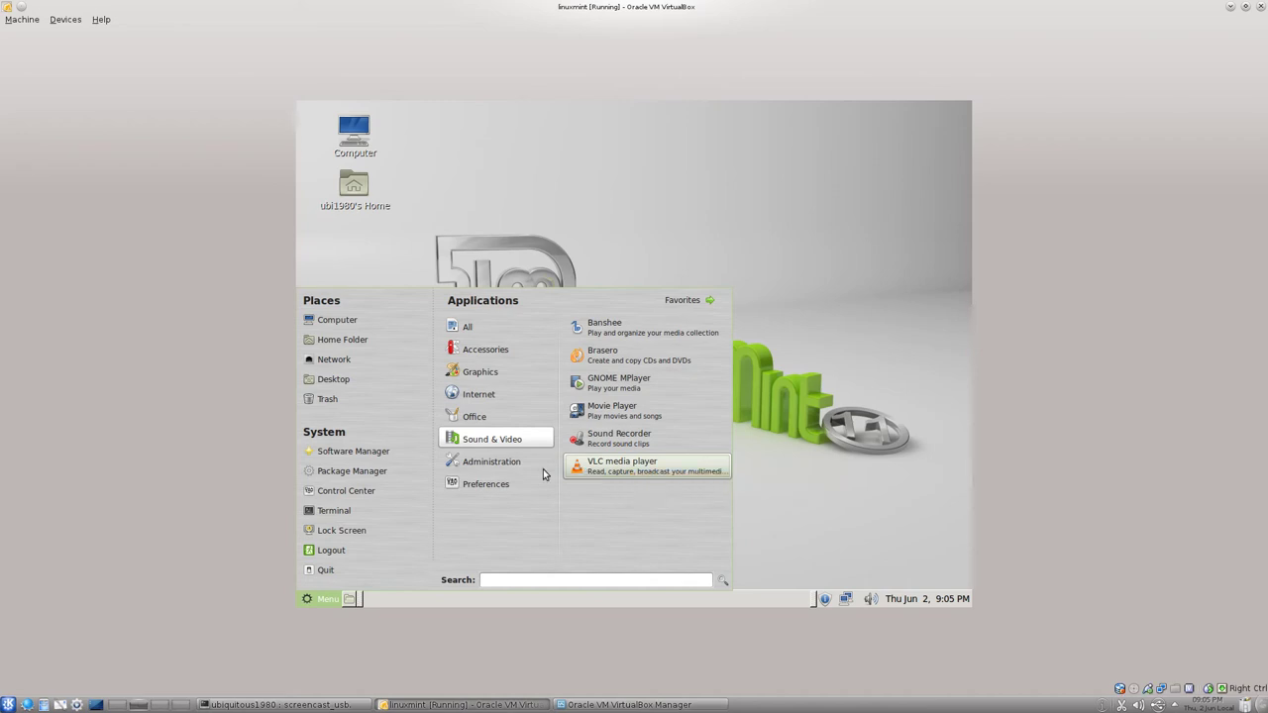
Display the Administration category, listing Additional Drivers, APTonCD, Backup Tool, Disk Utility and Firewall Configuration.
mouse_move(495, 462)
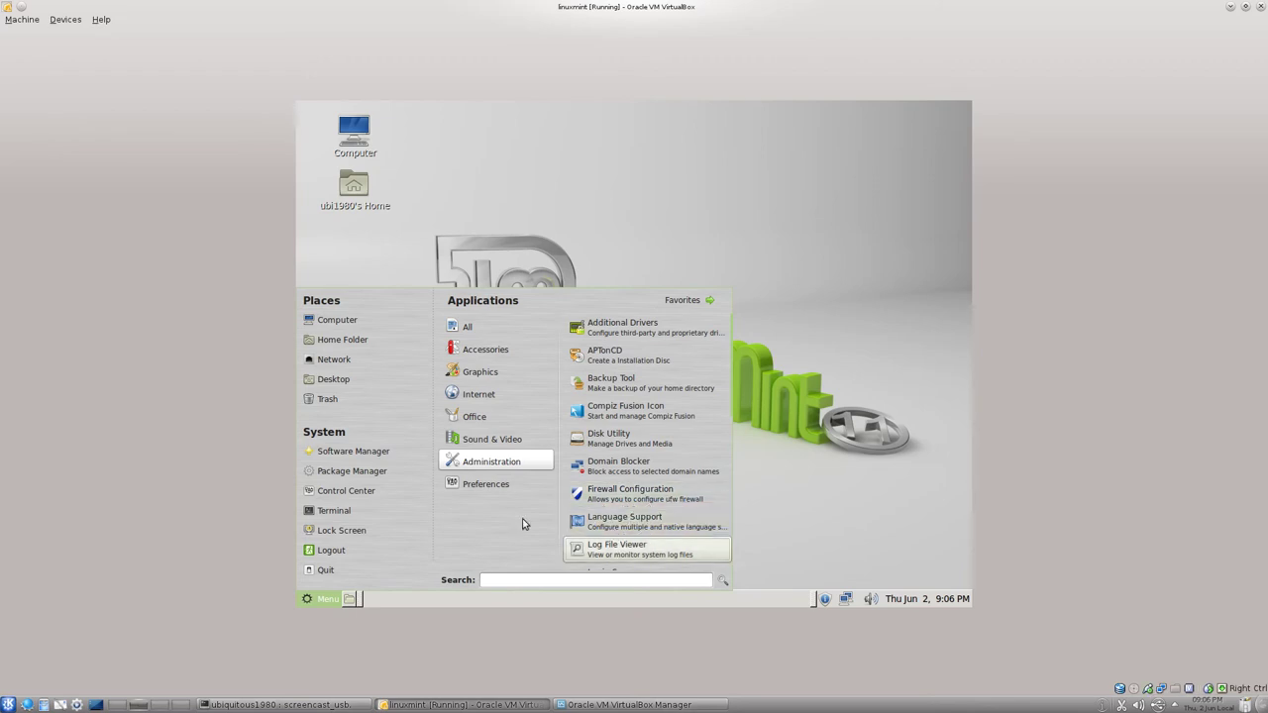
Open Appearance Preferences, preview the PepperMint theme, then restore Mint-X-Metal.
mouse_move(507, 486)
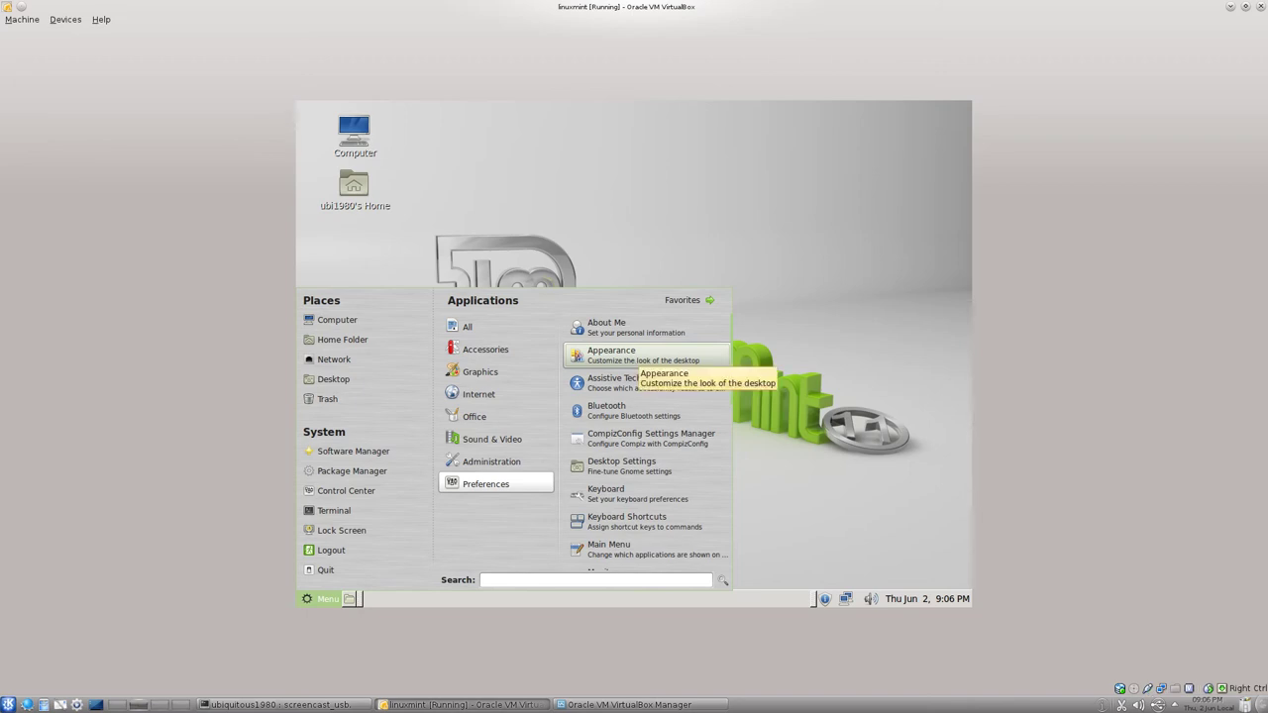
click(634, 357)
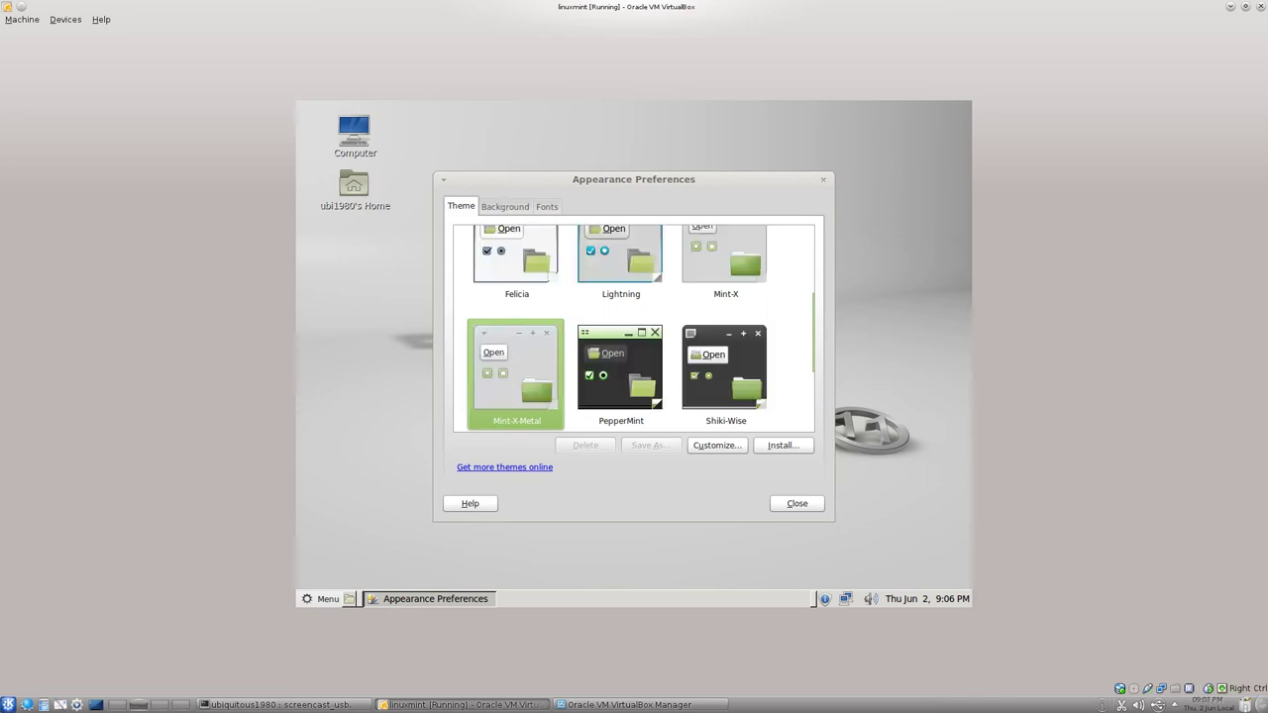
click(632, 386)
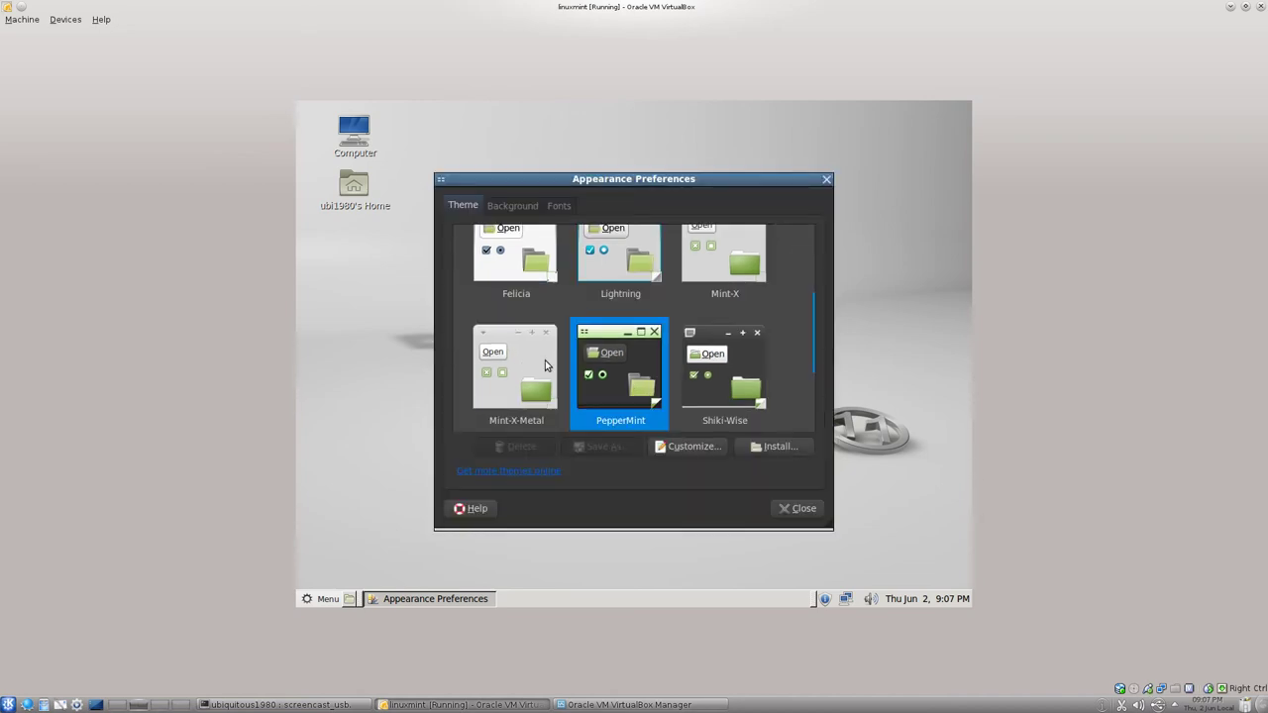
click(543, 362)
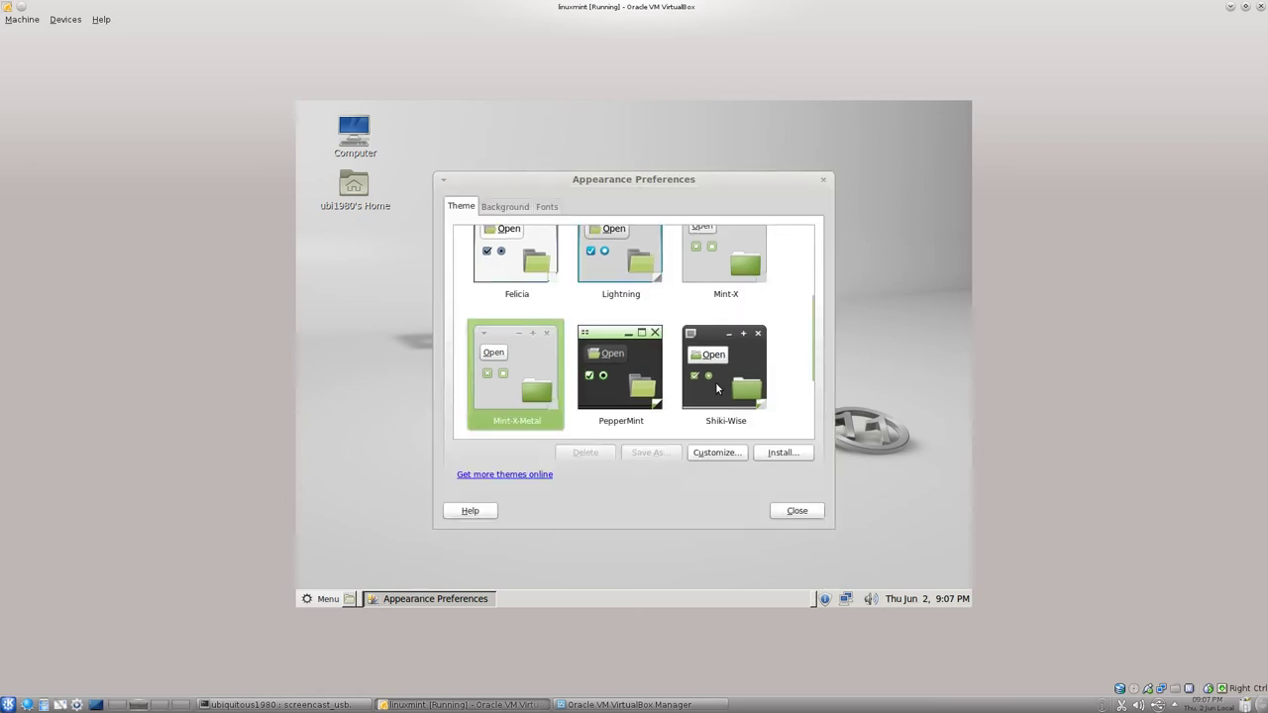
Show the Background page of Appearance Preferences, then bring up the Mint menu with the Super key.
click(513, 210)
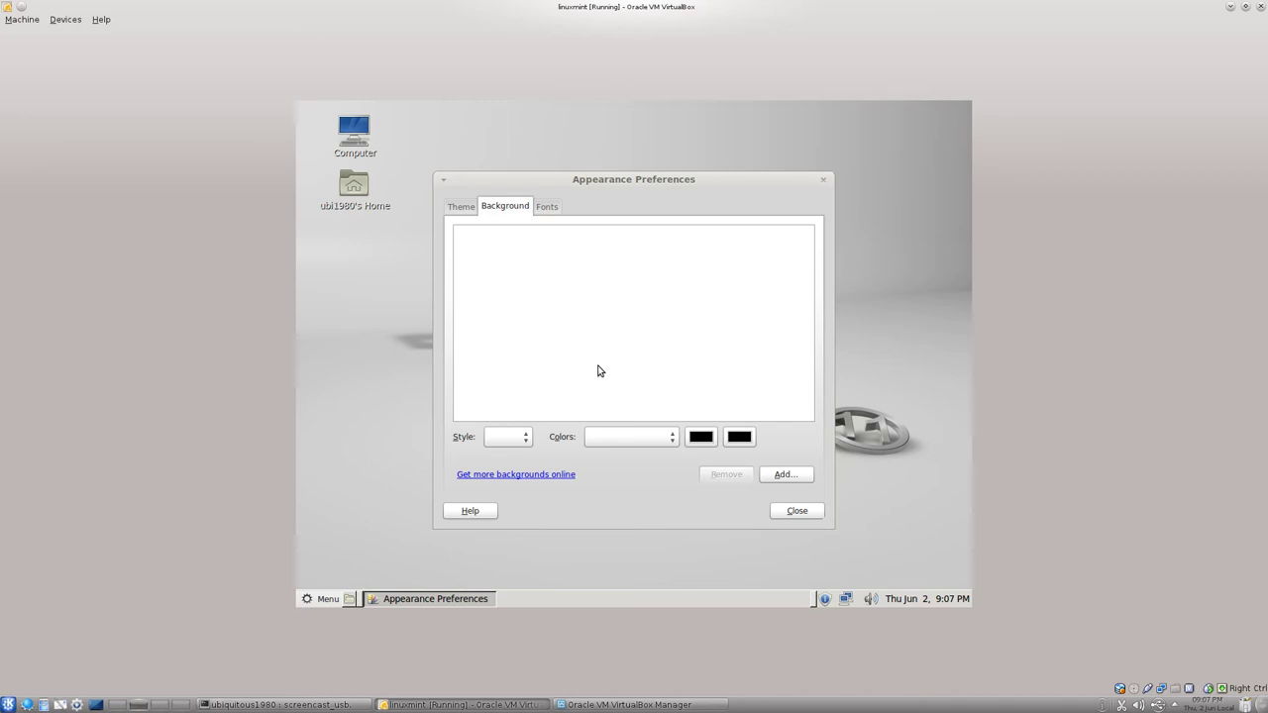
key(super)
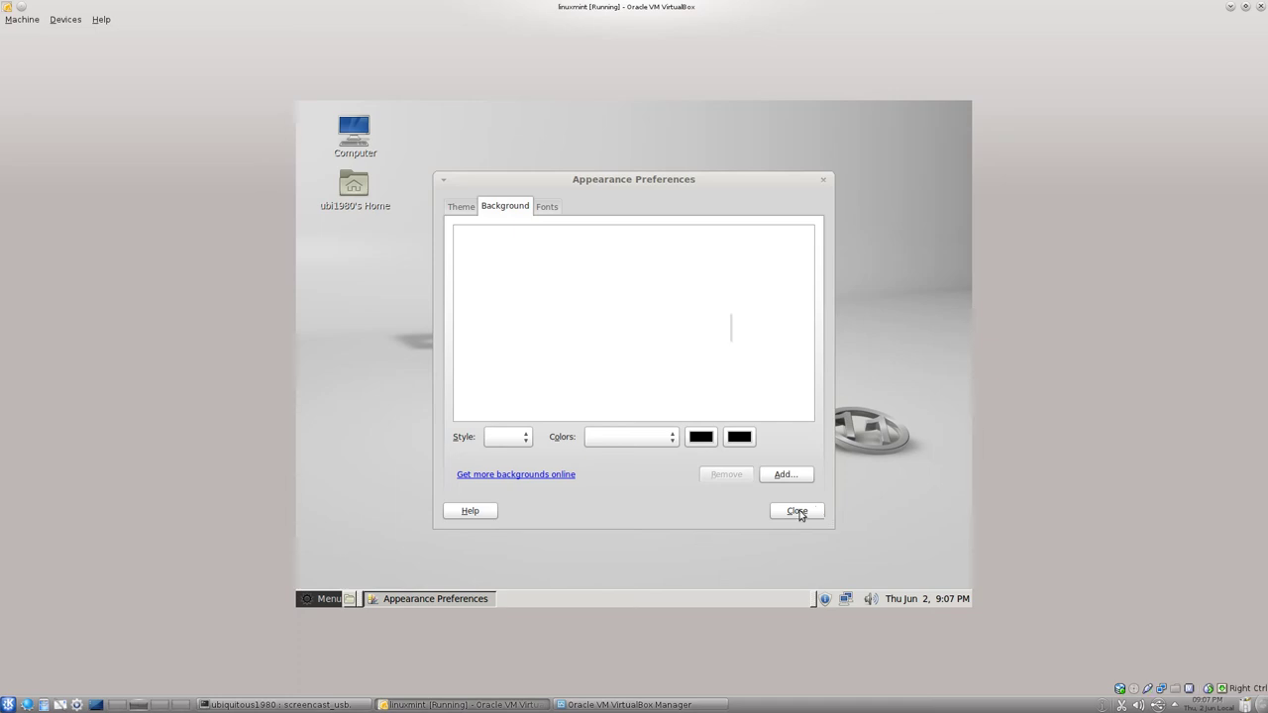
key(super)
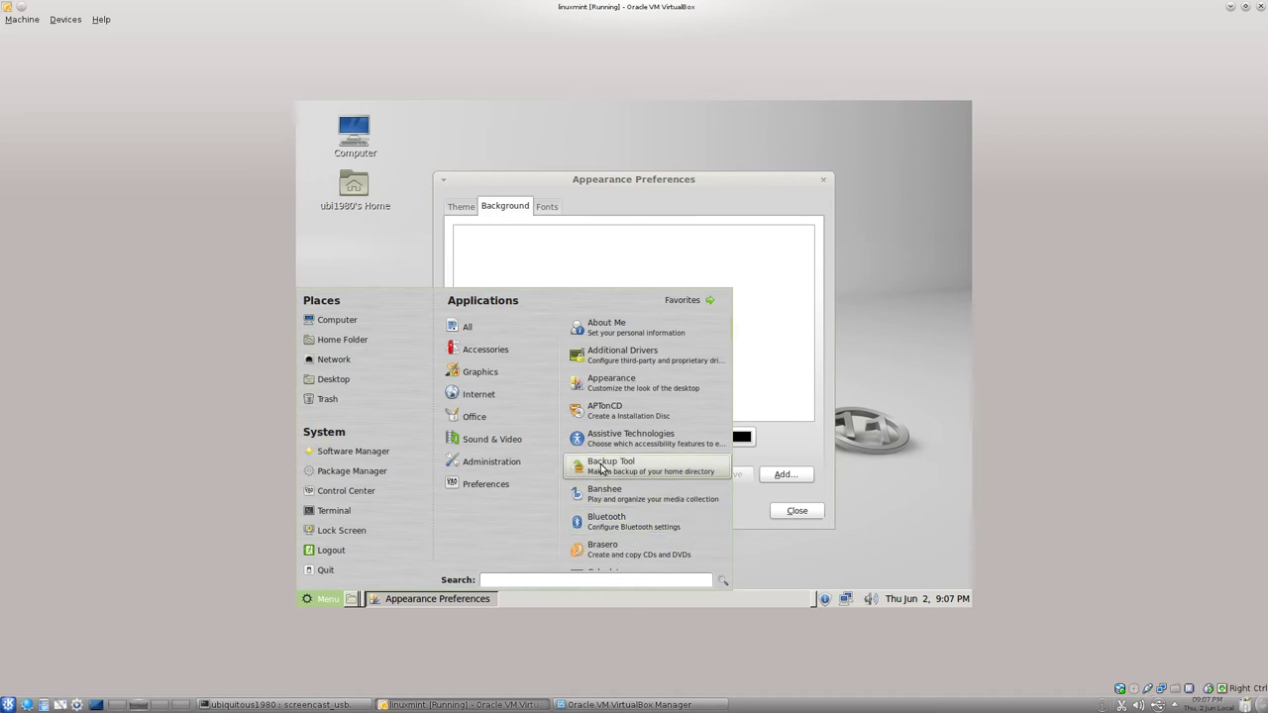
mouse_move(475, 485)
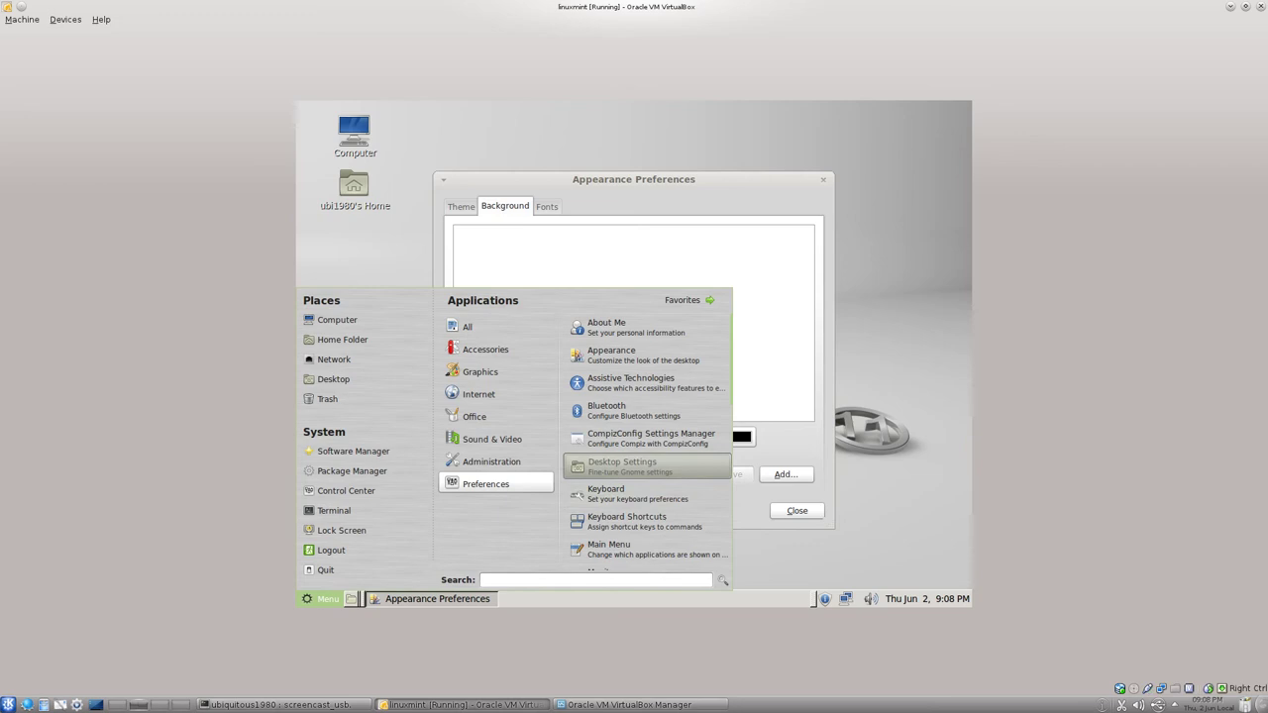
click(623, 473)
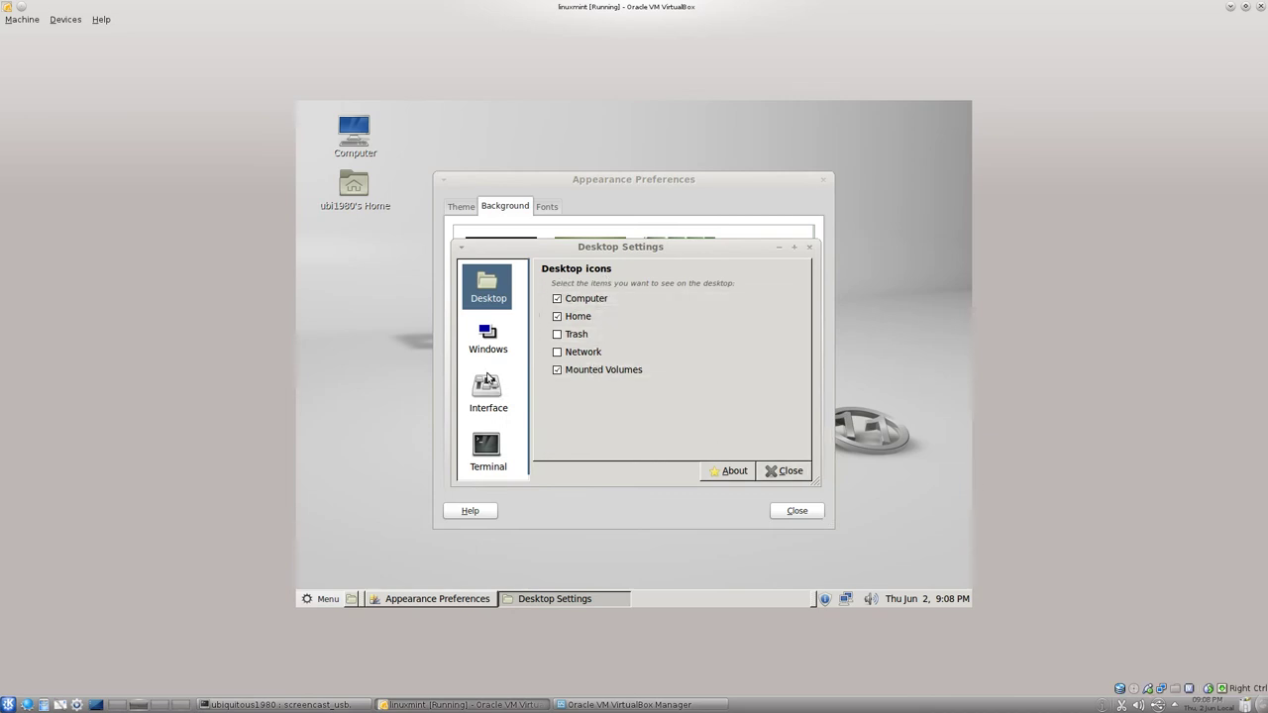
Close Desktop Settings and scroll through the available wallpaper thumbnails.
click(782, 472)
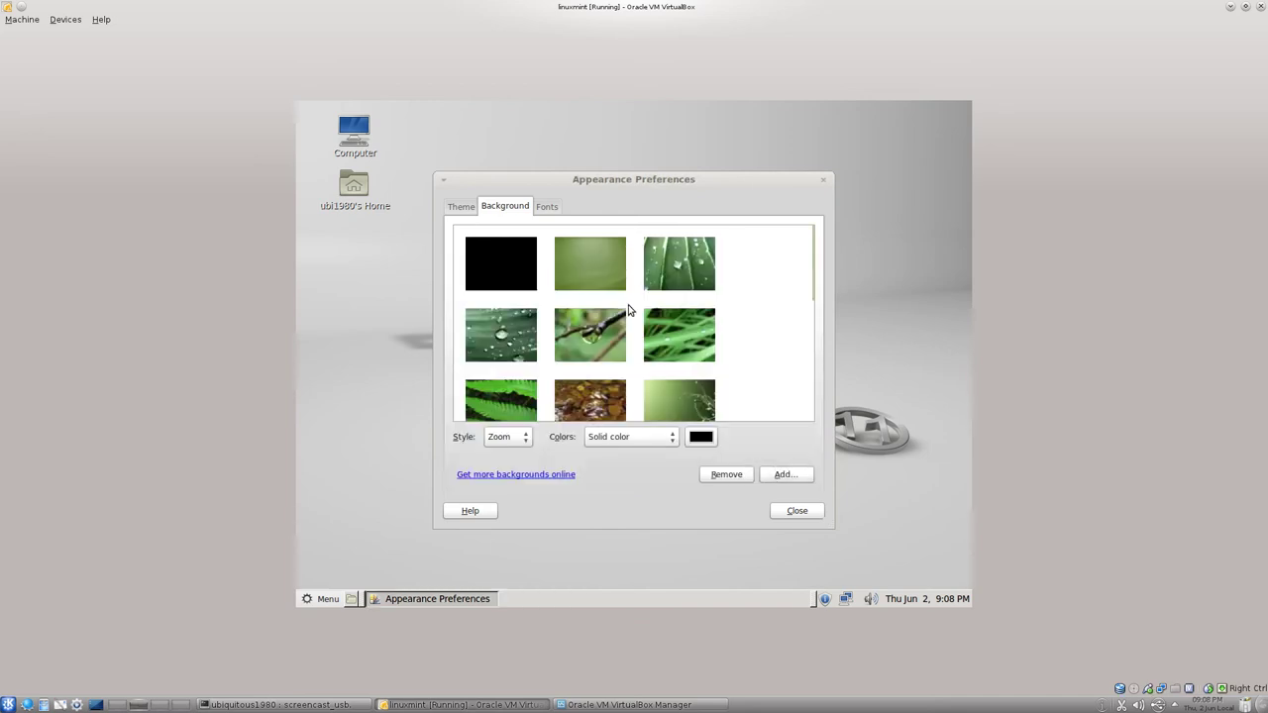
scroll(583, 359, down, 5)
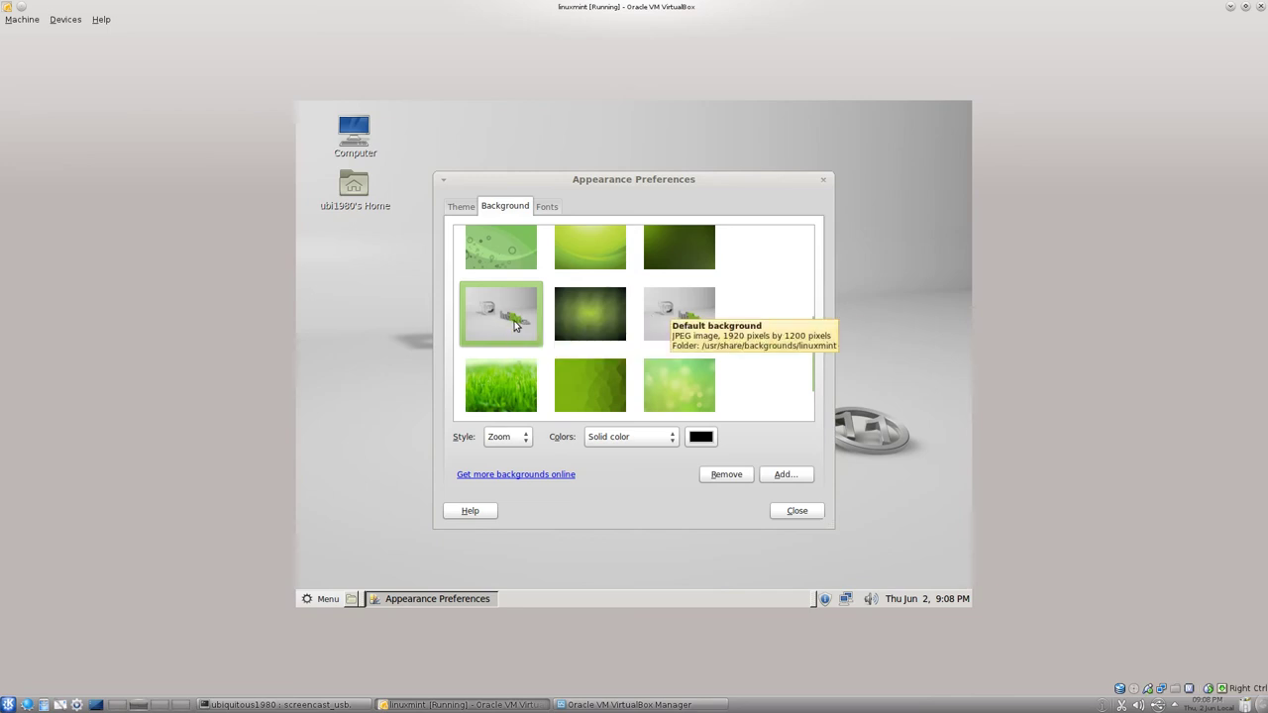
scroll(594, 317, down, 2)
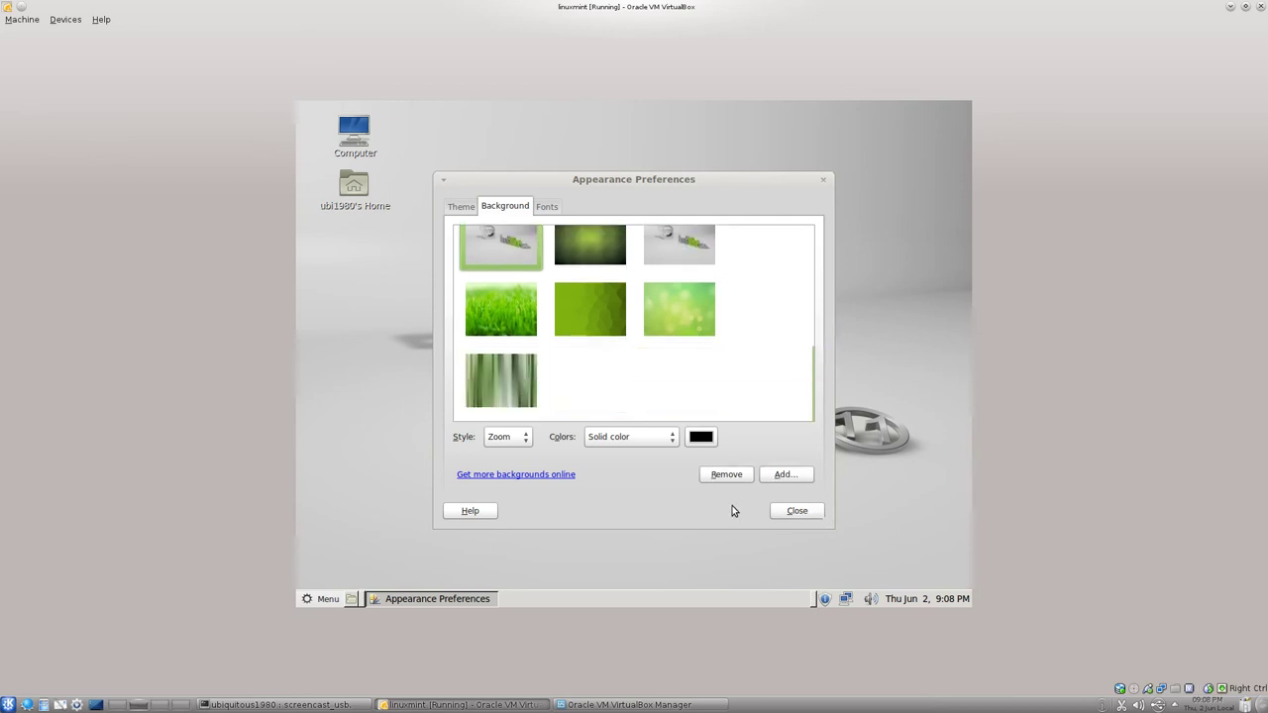
click(798, 511)
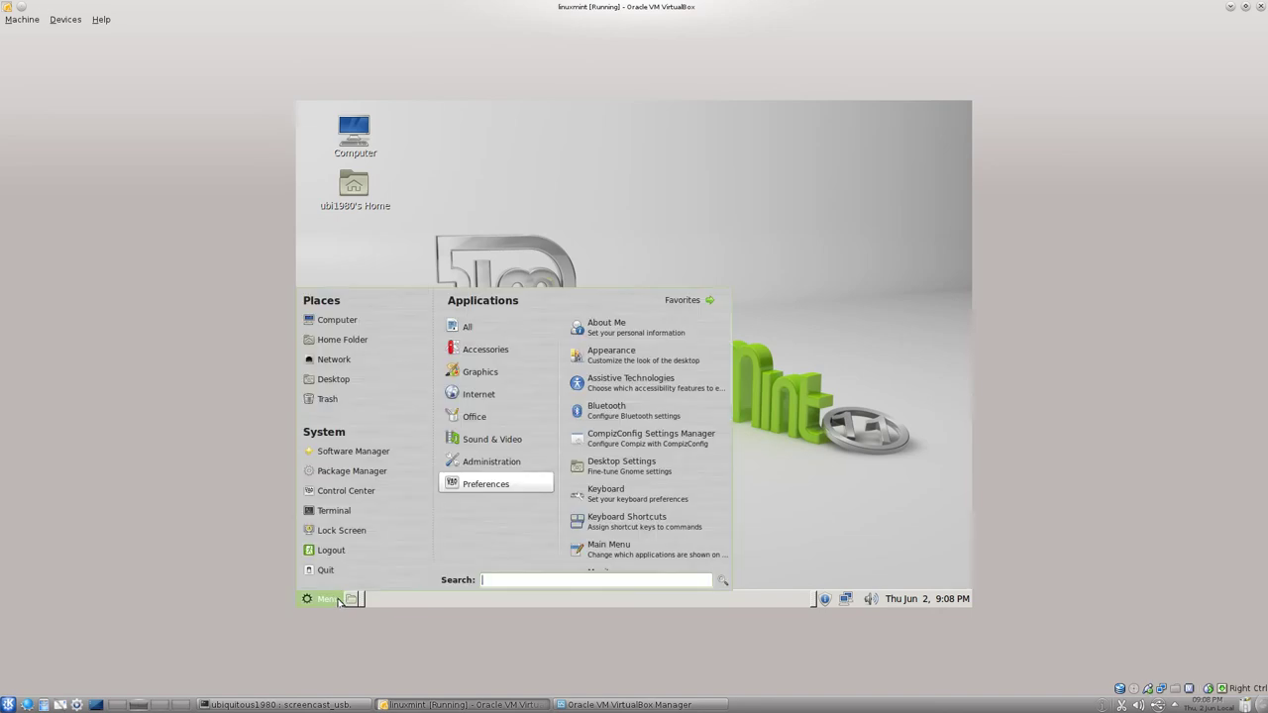
click(331, 600)
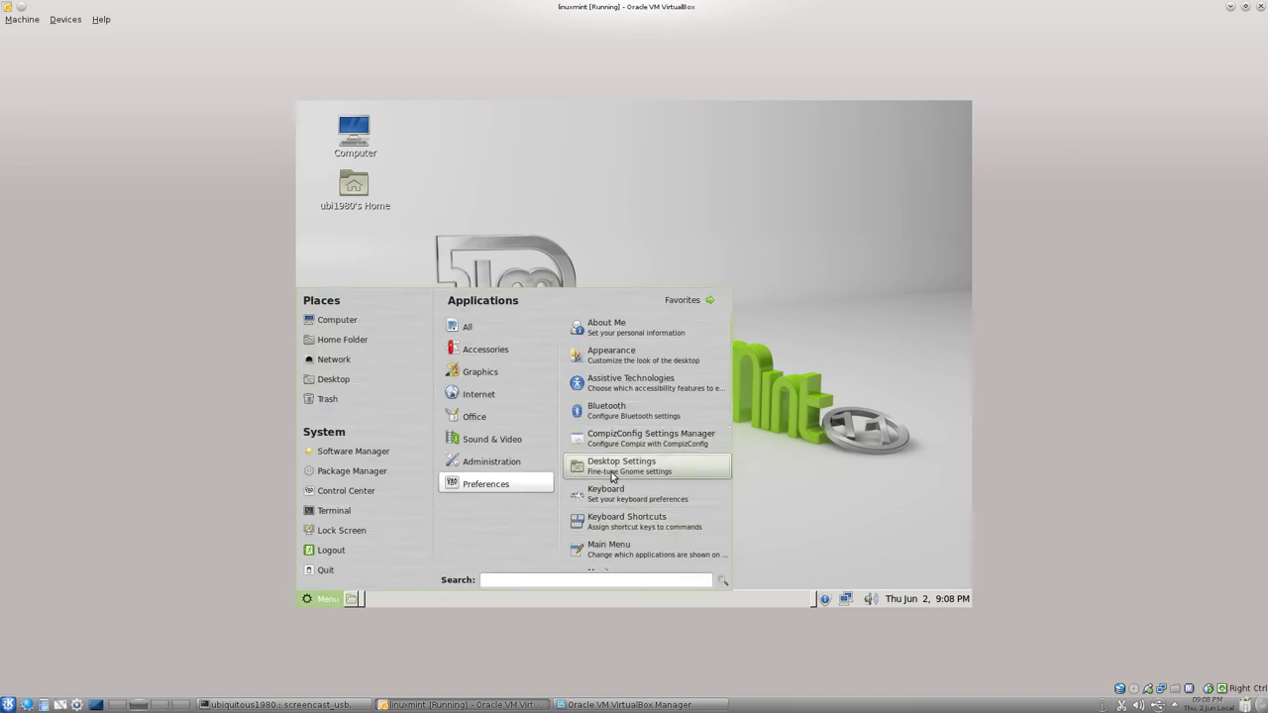
scroll(617, 465, down, 1)
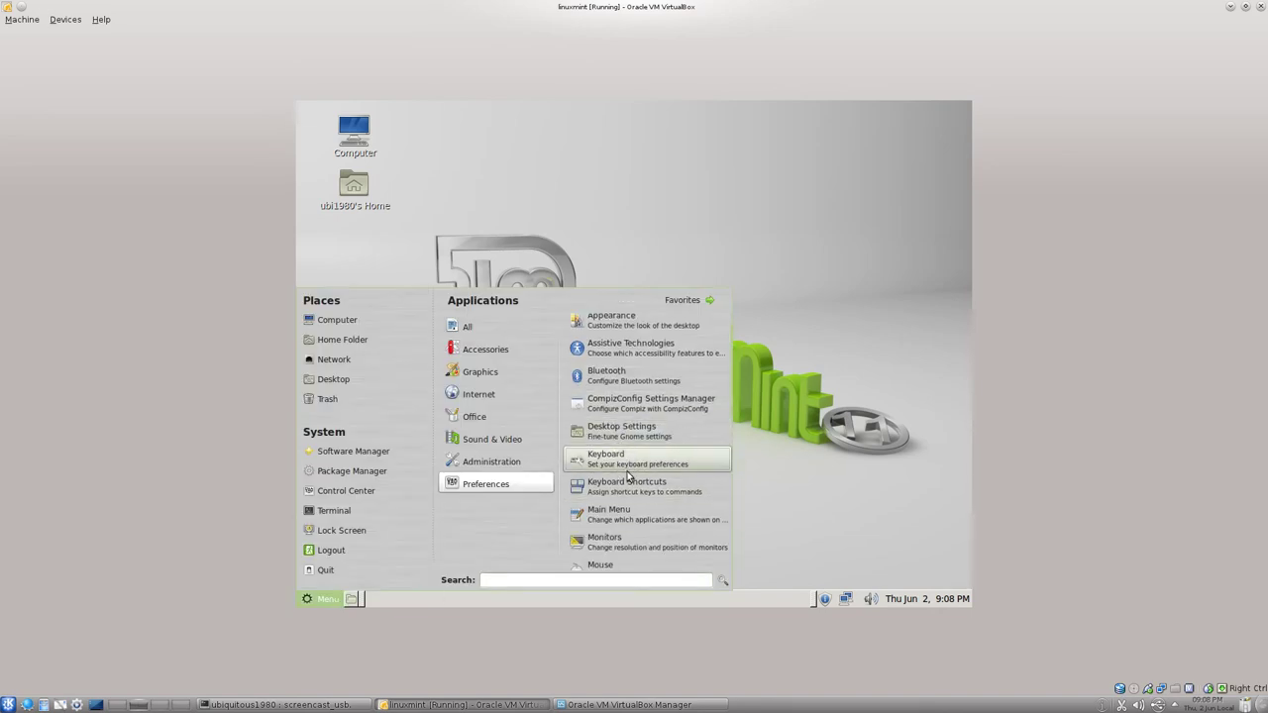
scroll(633, 495, down, 1)
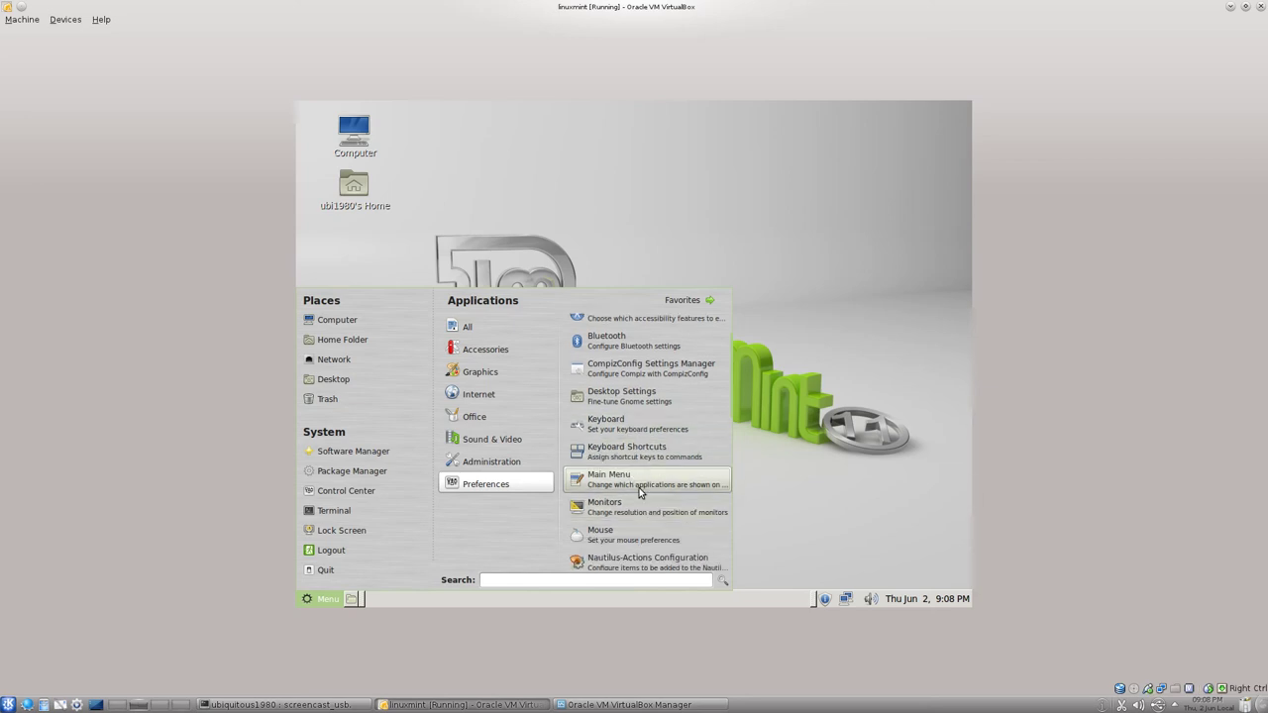
scroll(636, 511, down, 2)
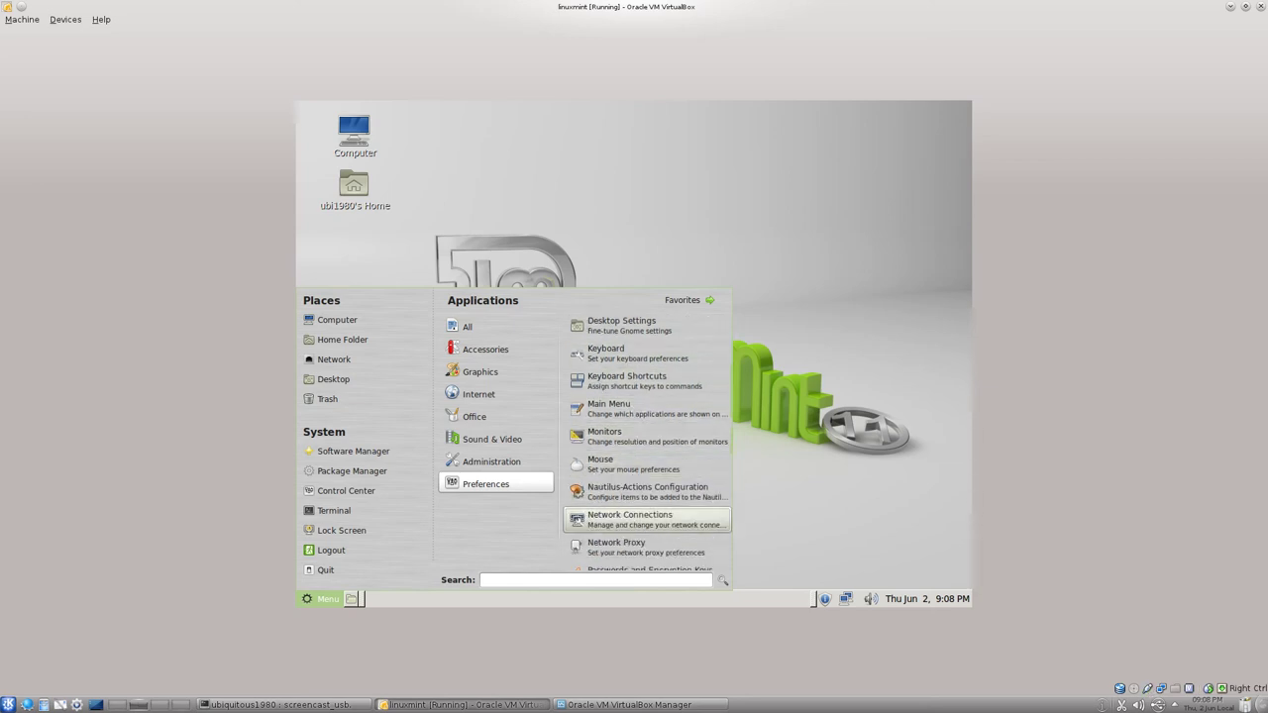
scroll(635, 514, down, 3)
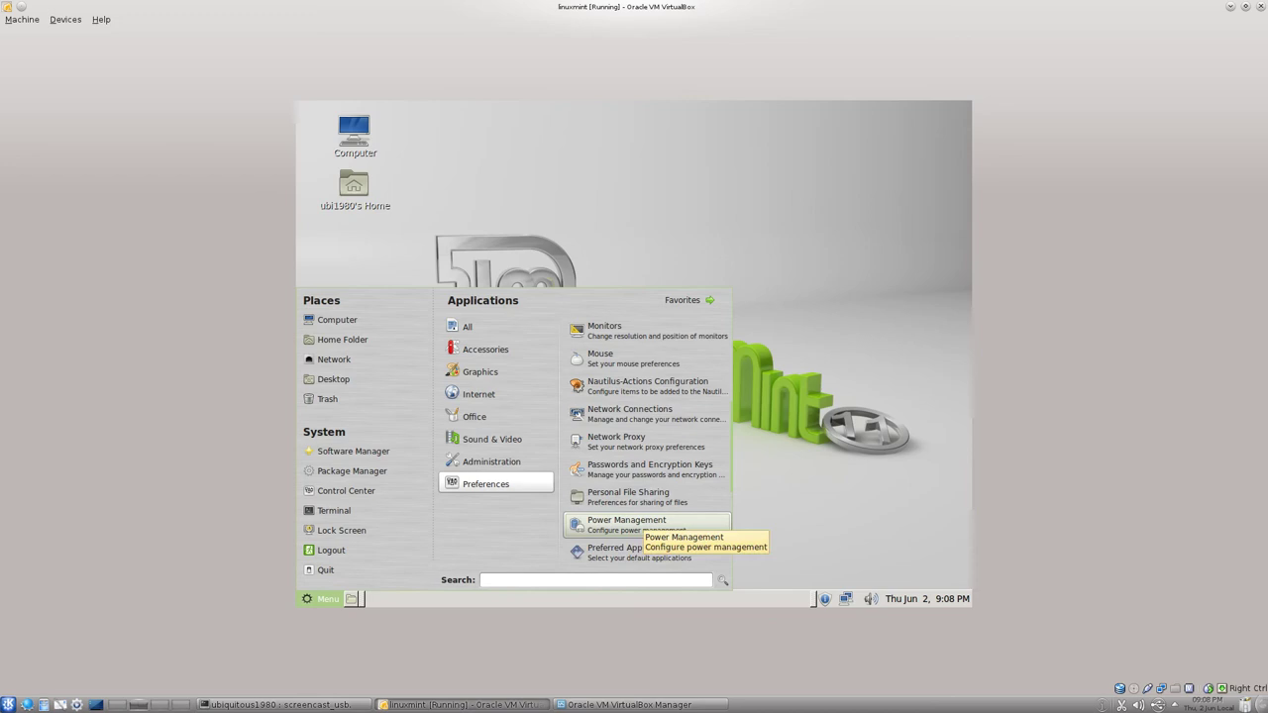
scroll(639, 525, down, 3)
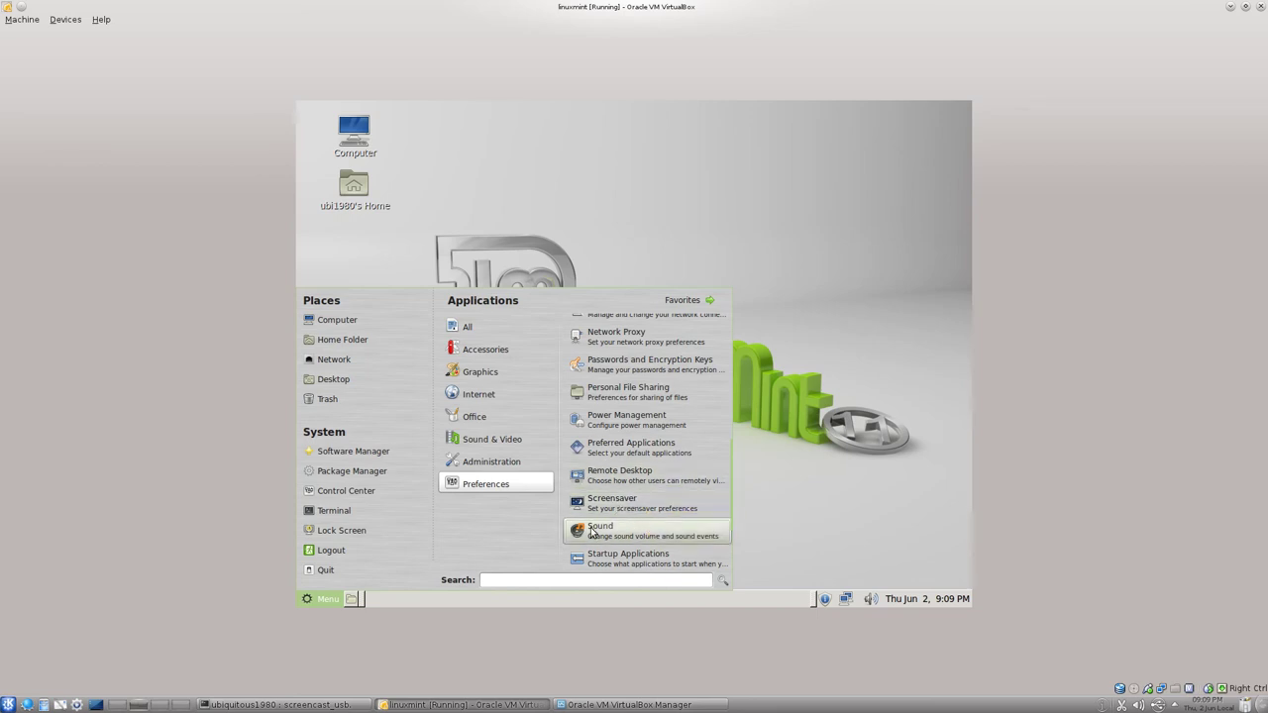
scroll(630, 504, down, 1)
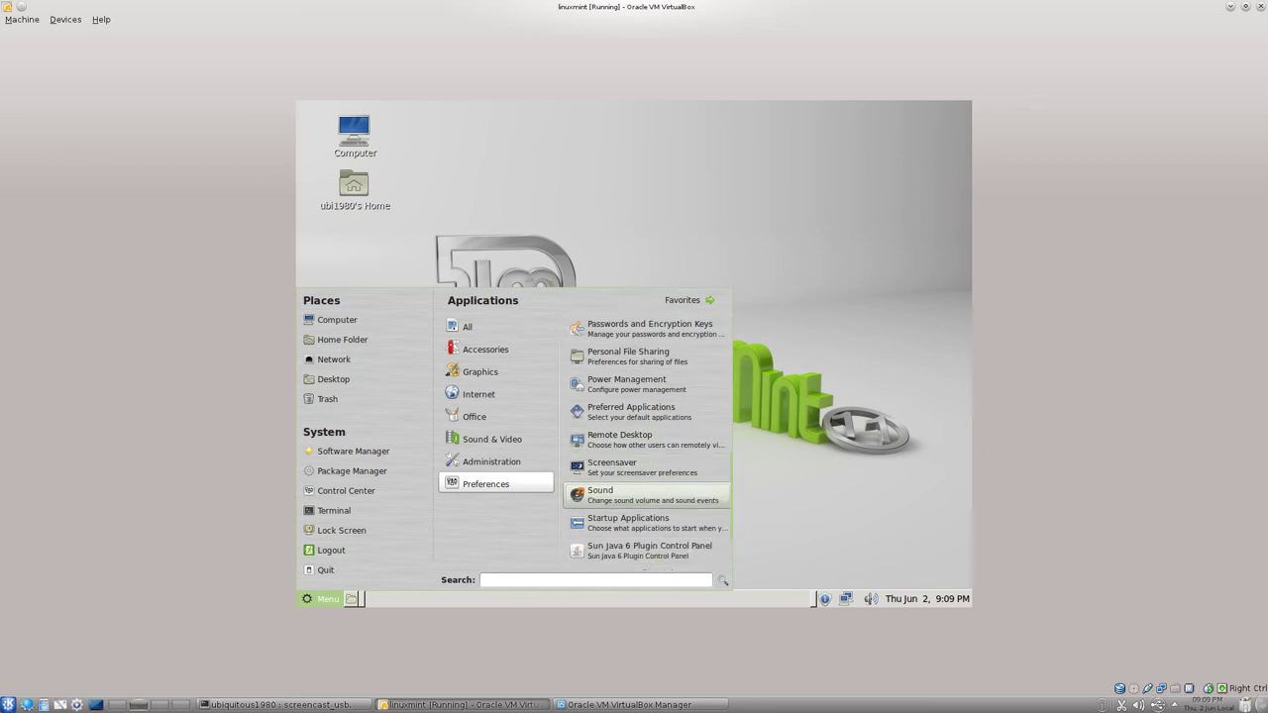
scroll(630, 504, down, 1)
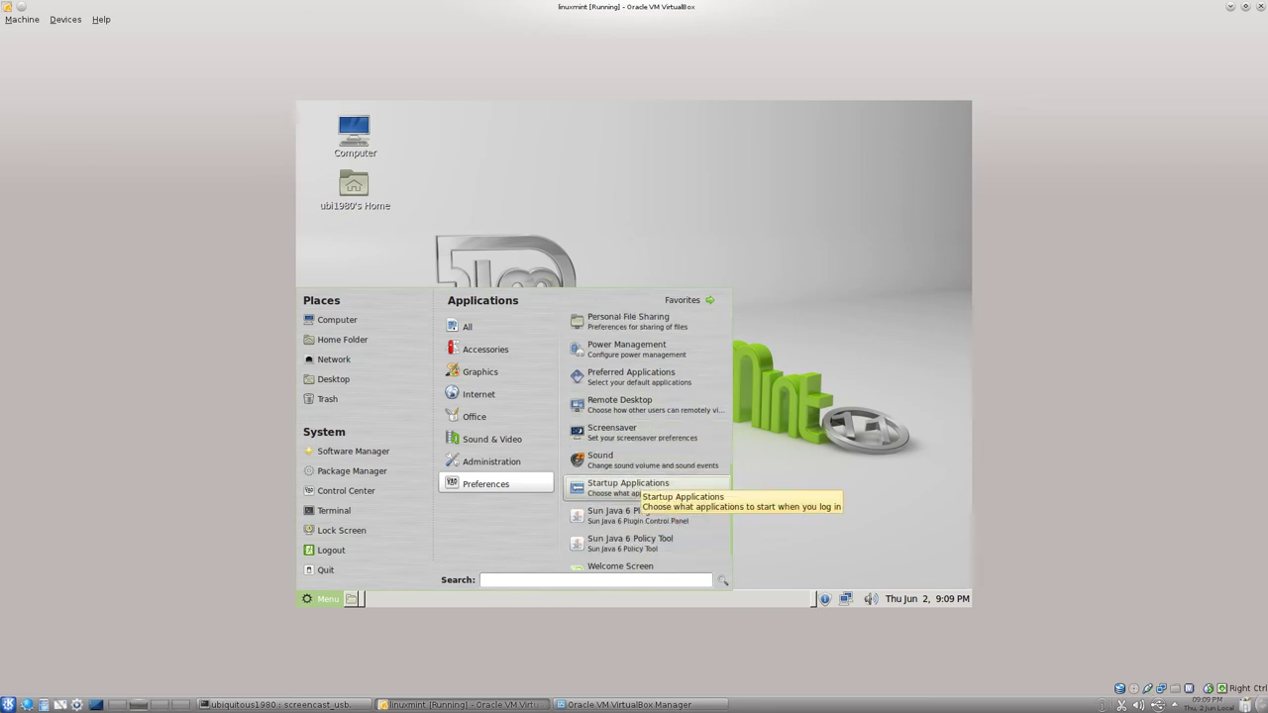
scroll(649, 498, down, 2)
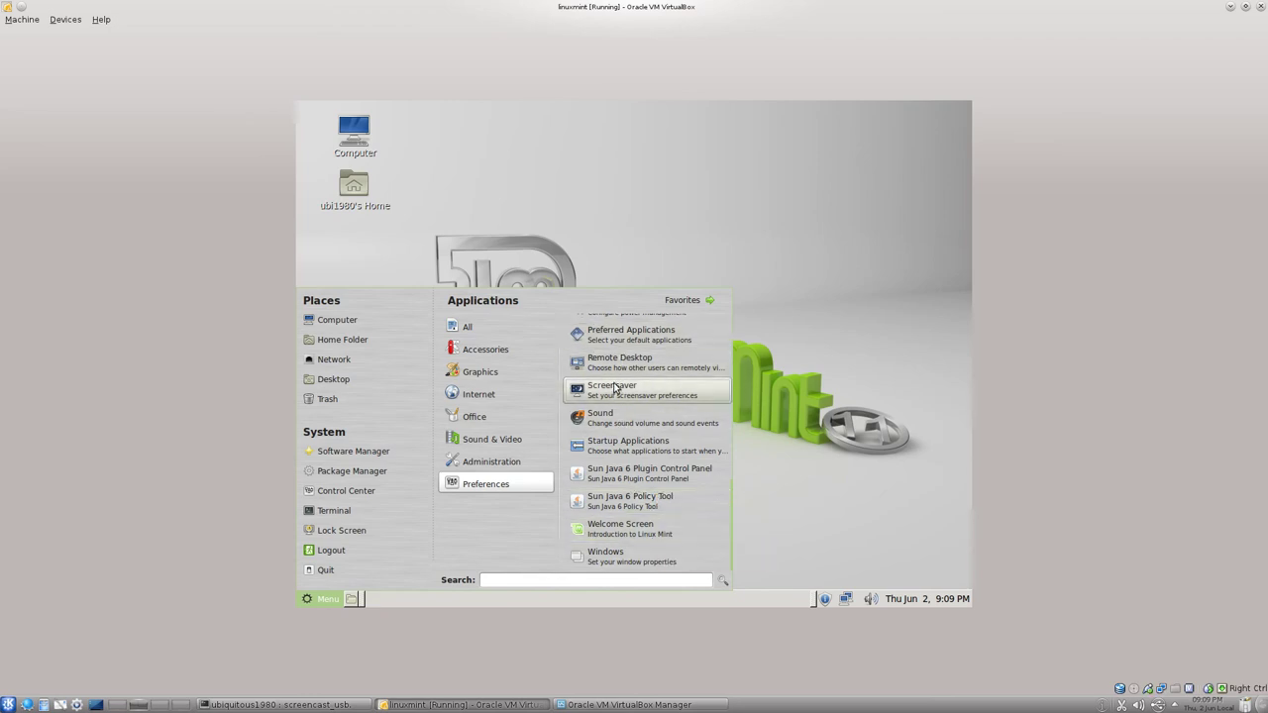
scroll(614, 389, up, 6)
scroll(615, 389, up, 6)
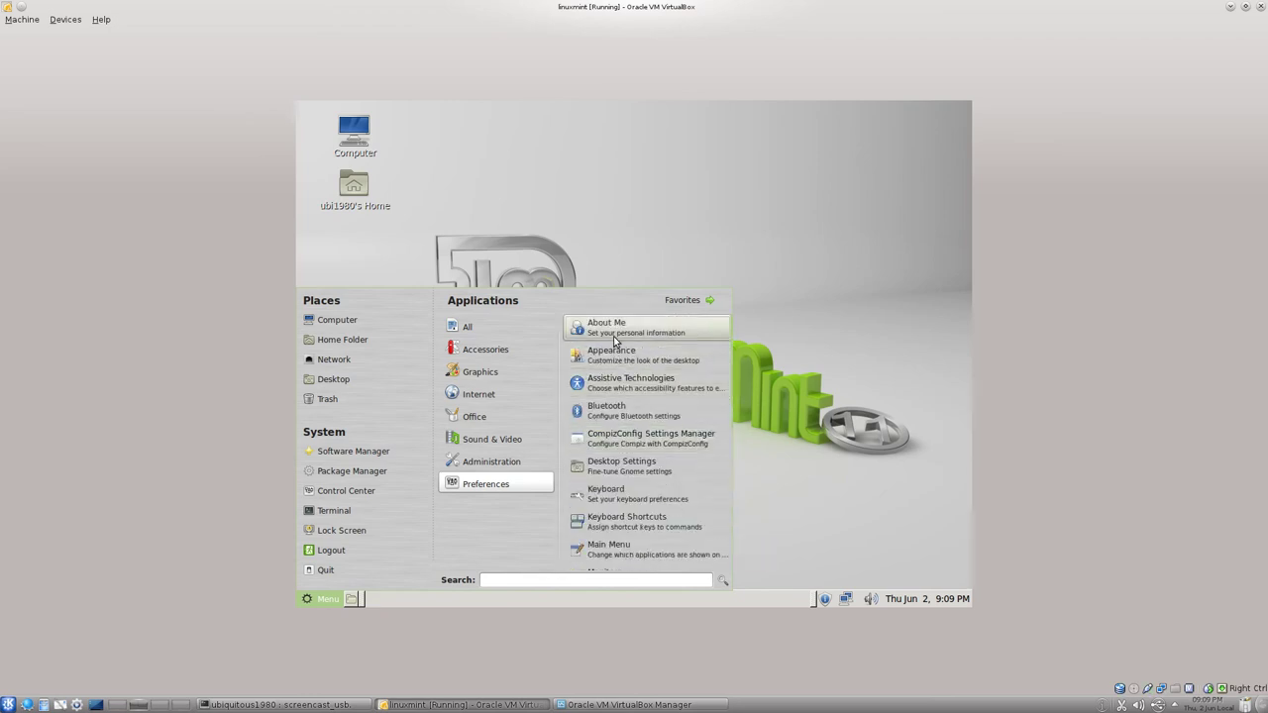
scroll(619, 366, down, 5)
scroll(634, 373, down, 3)
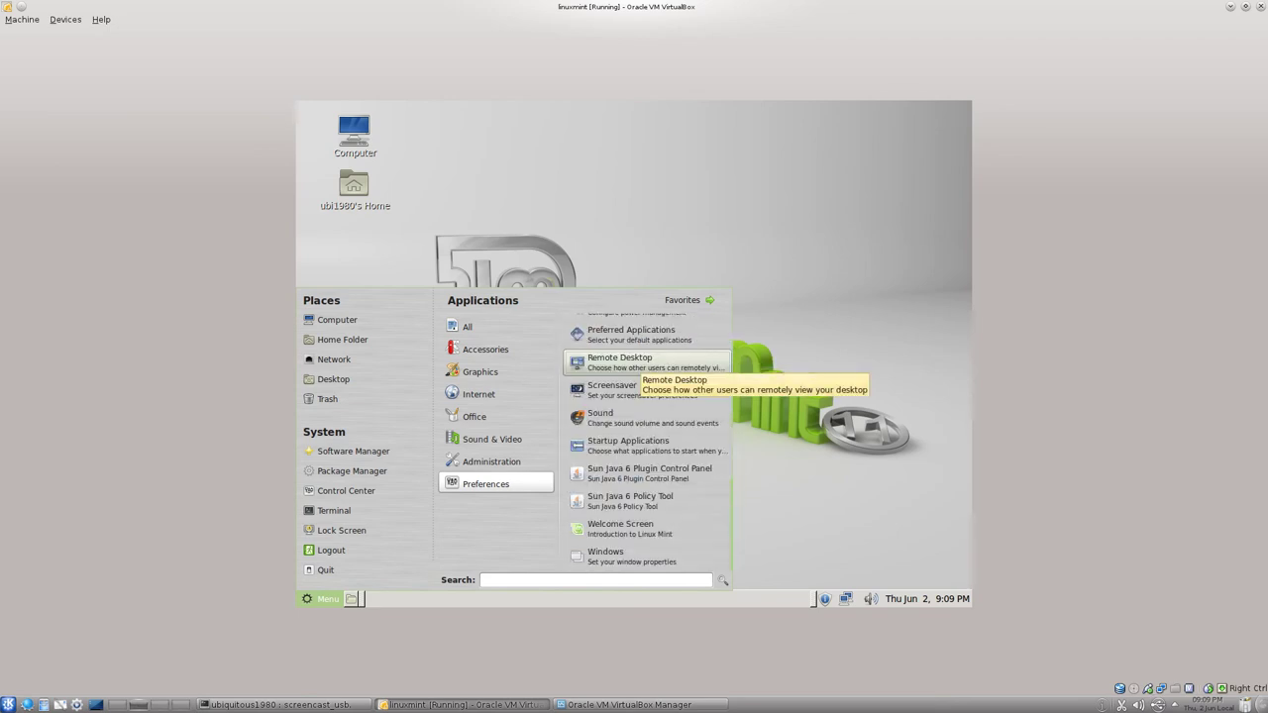
click(817, 414)
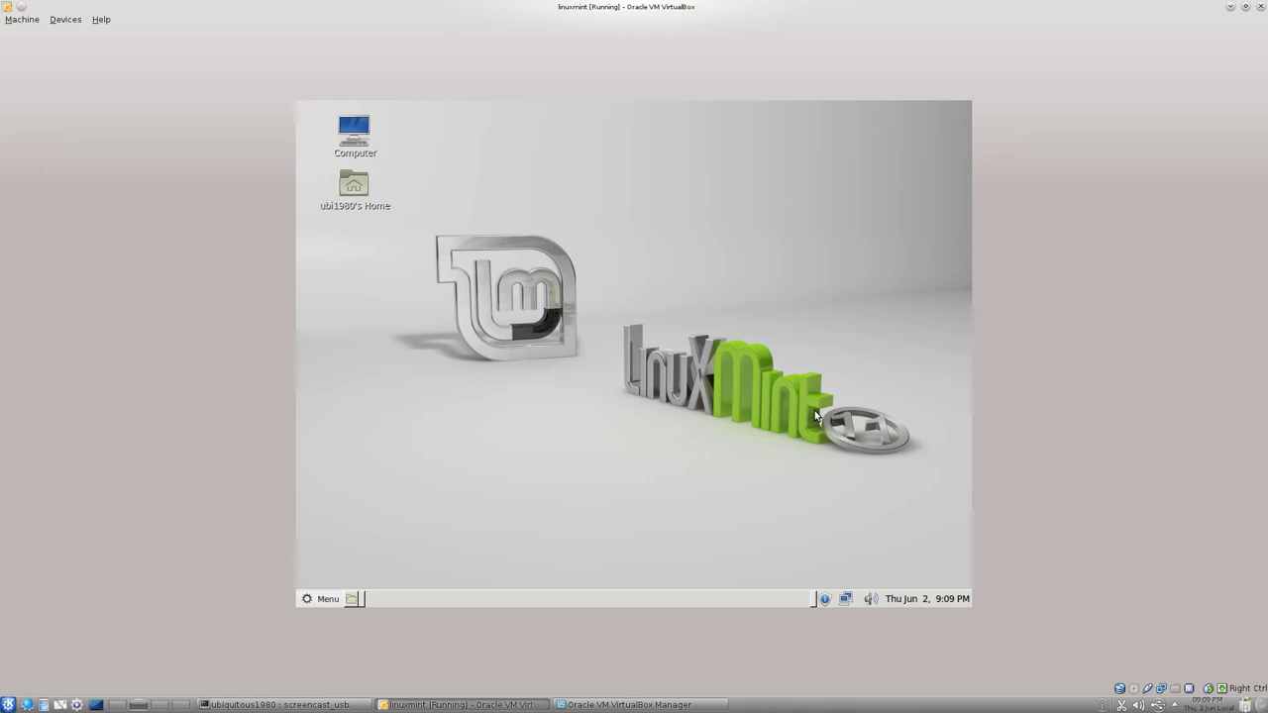
Launch Software Manager from the Administration category of the Mint menu.
click(327, 600)
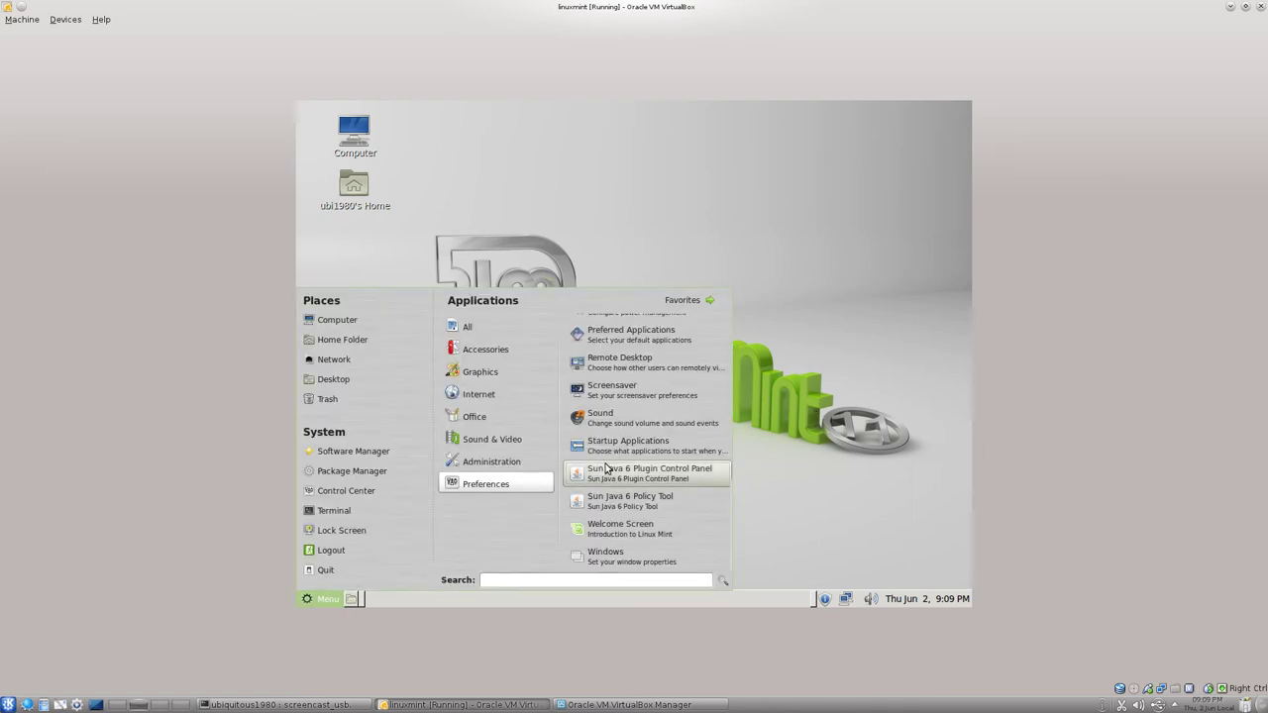
mouse_move(504, 464)
scroll(634, 414, down, 7)
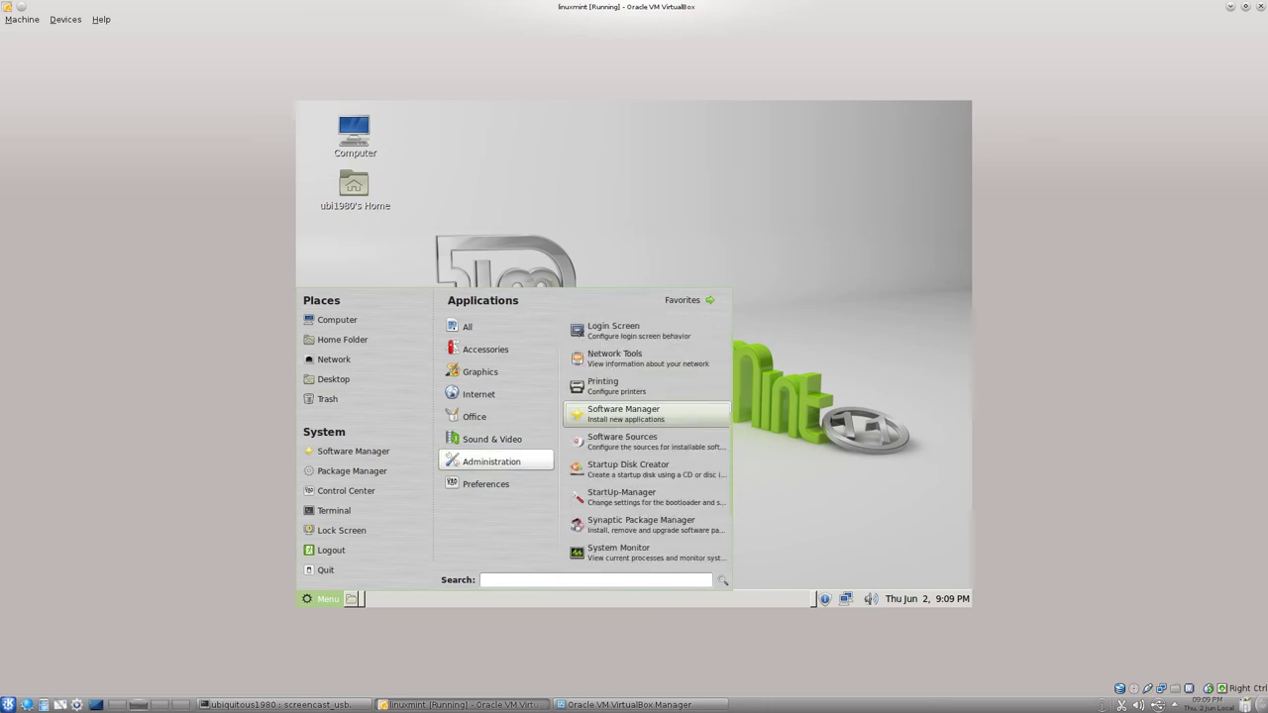
scroll(646, 441, down, 5)
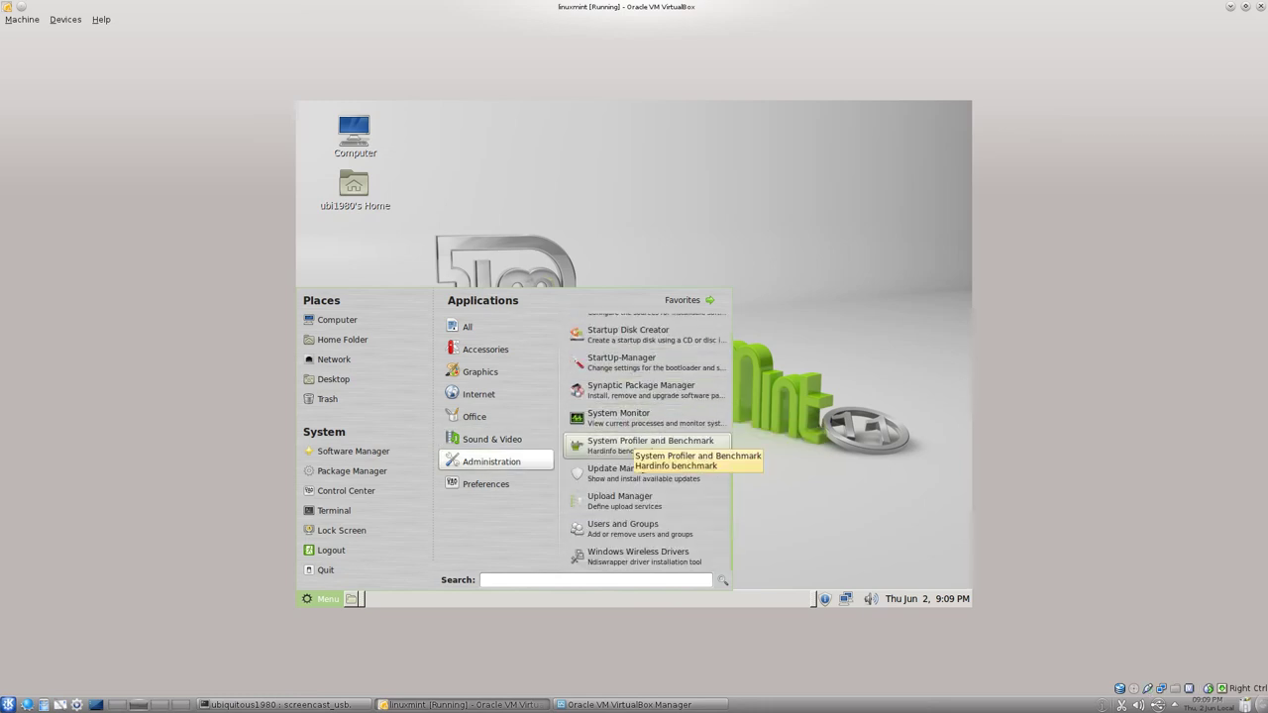
scroll(634, 420, up, 5)
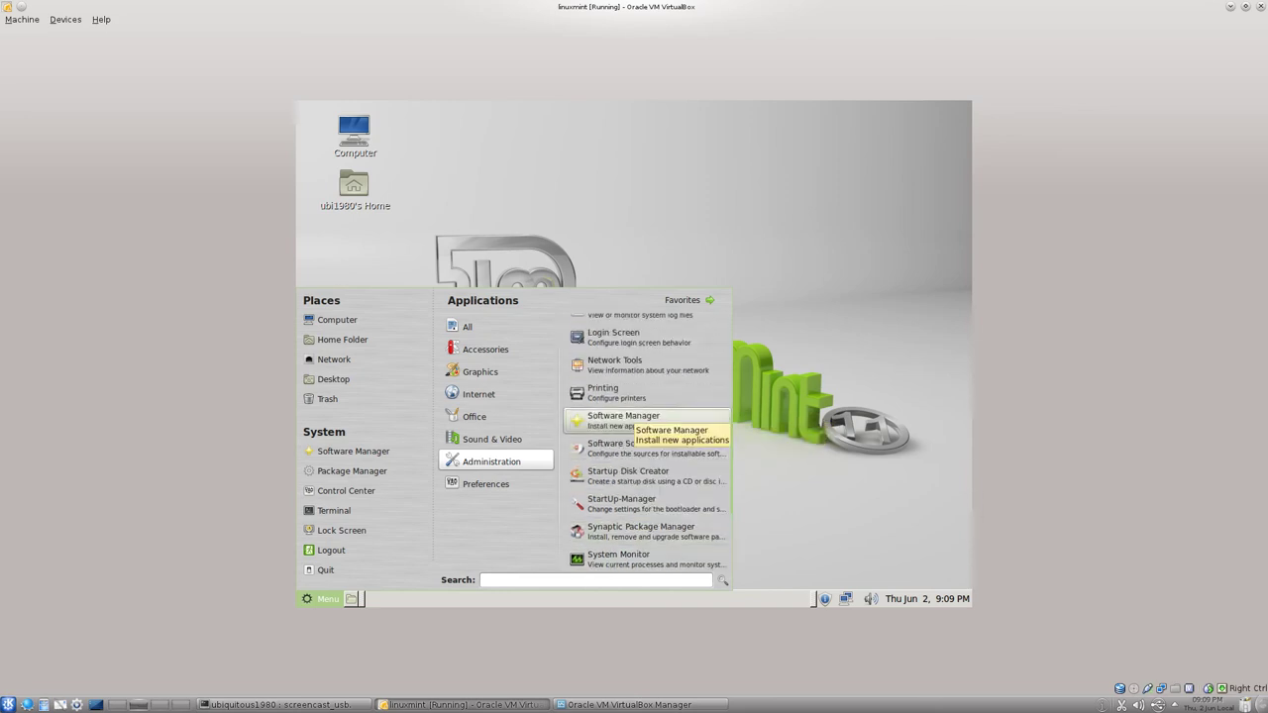
click(624, 420)
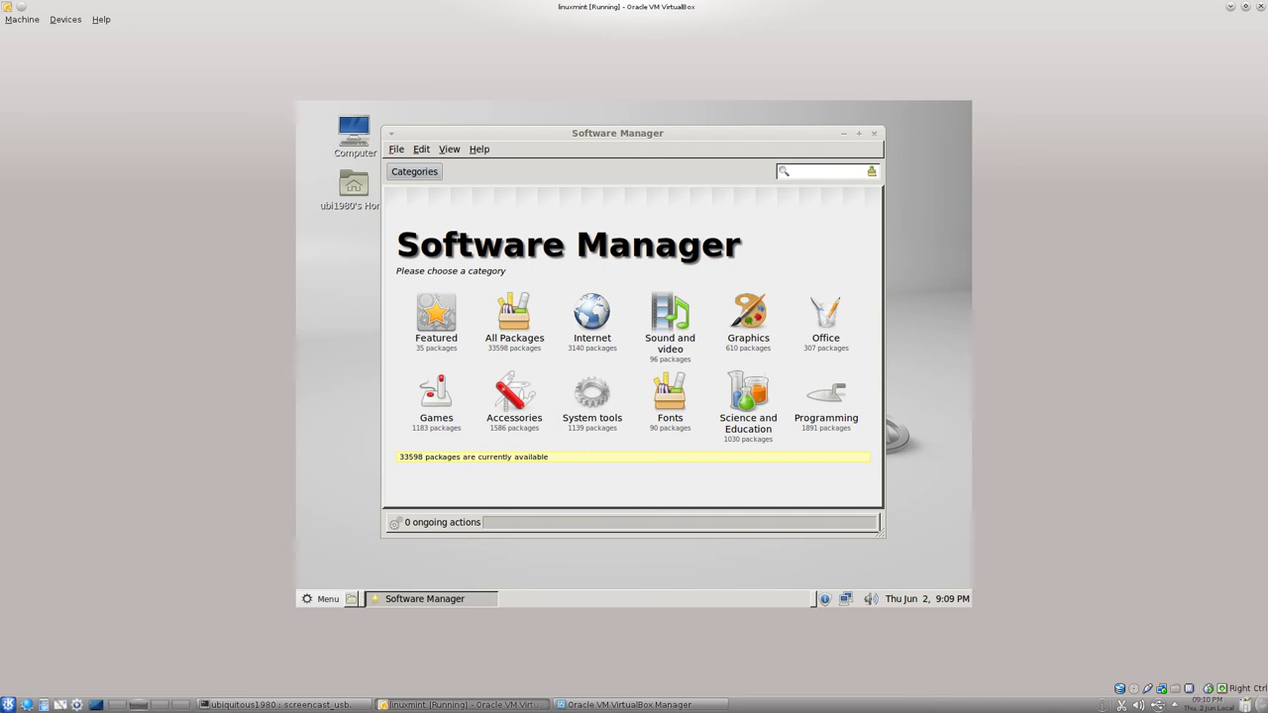
Search Software Manager for 'galaxy'.
click(809, 174)
text(galaxy)
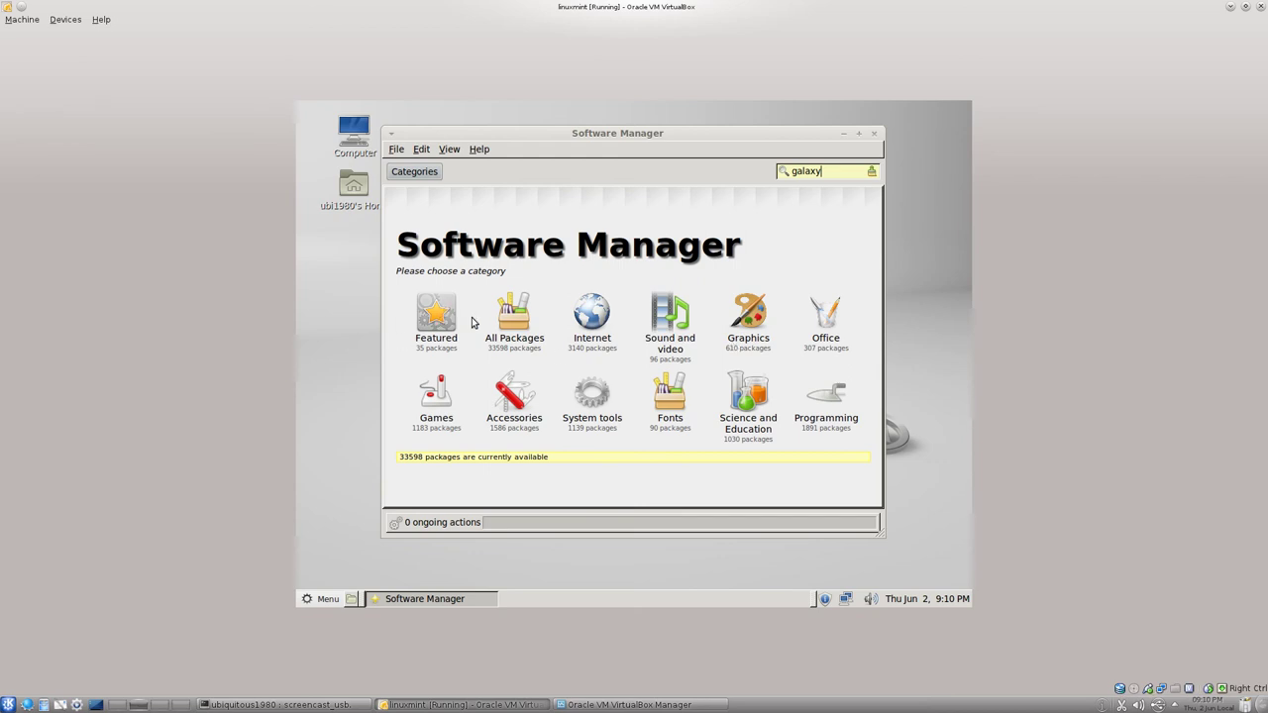
key(Return)
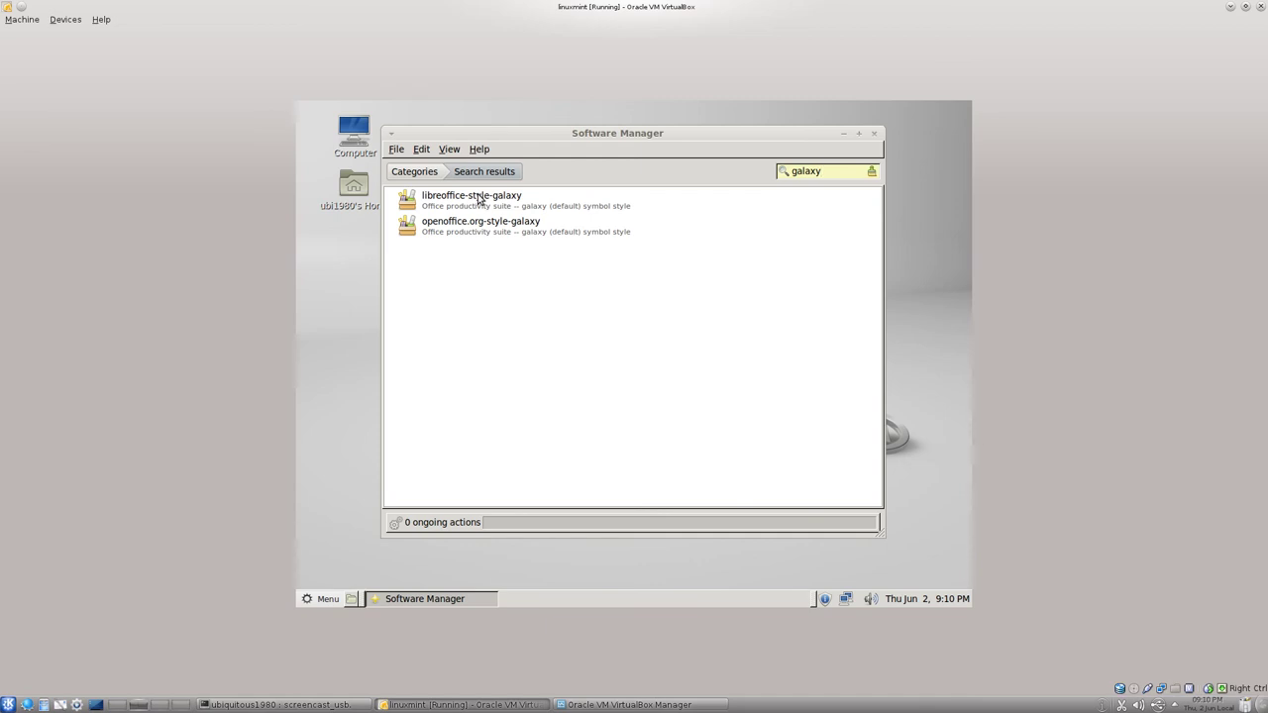
Install libreoffice-style-galaxy, authorising with the account password.
click(479, 198)
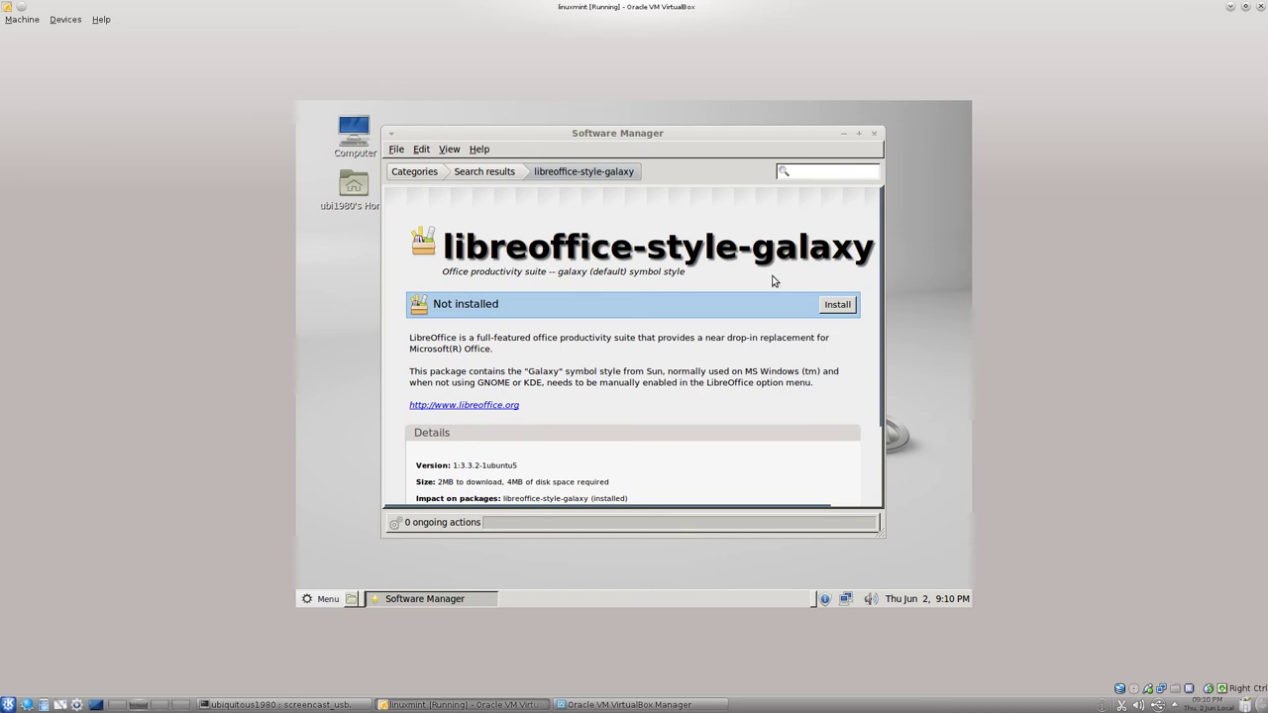
click(837, 306)
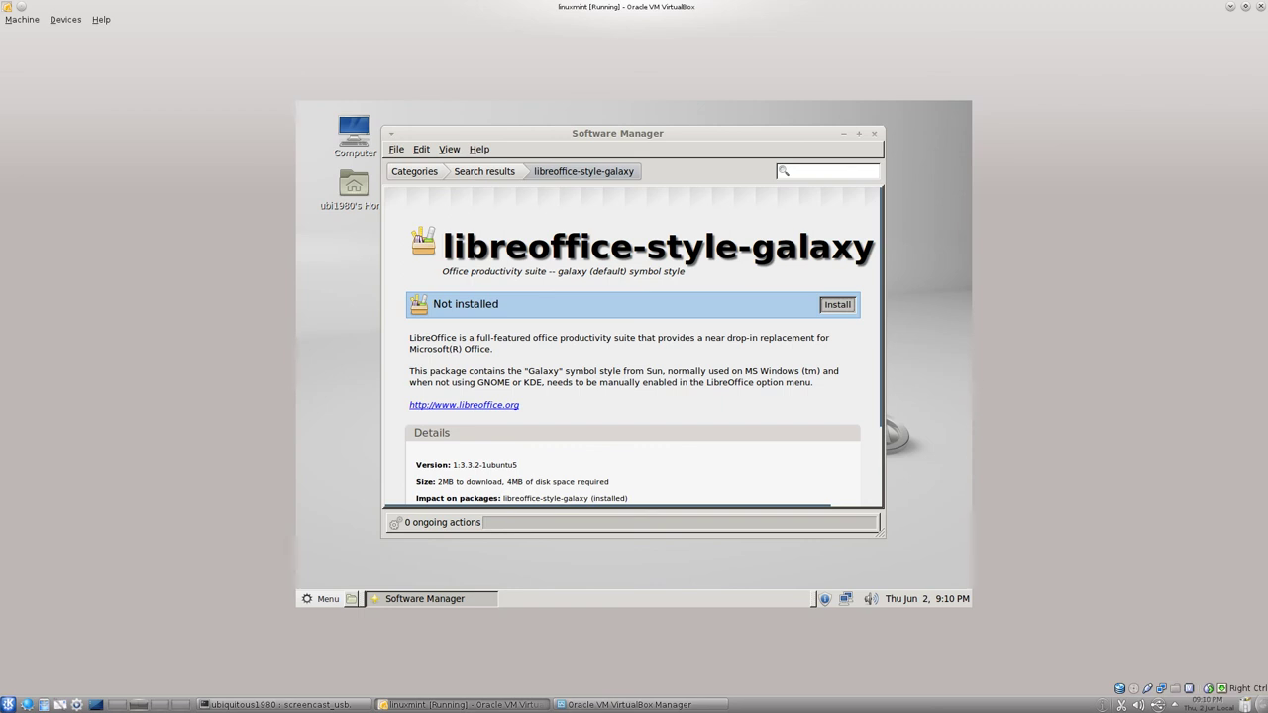
click(837, 305)
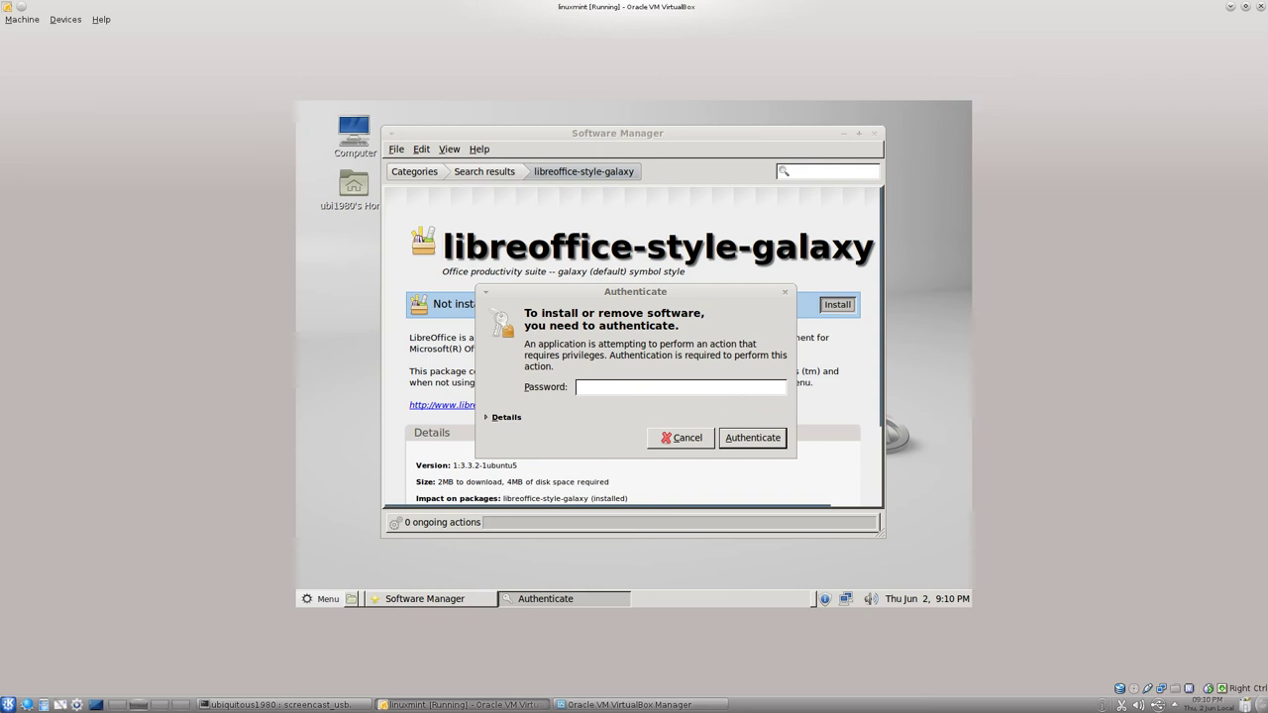
text(********)
key(Return)
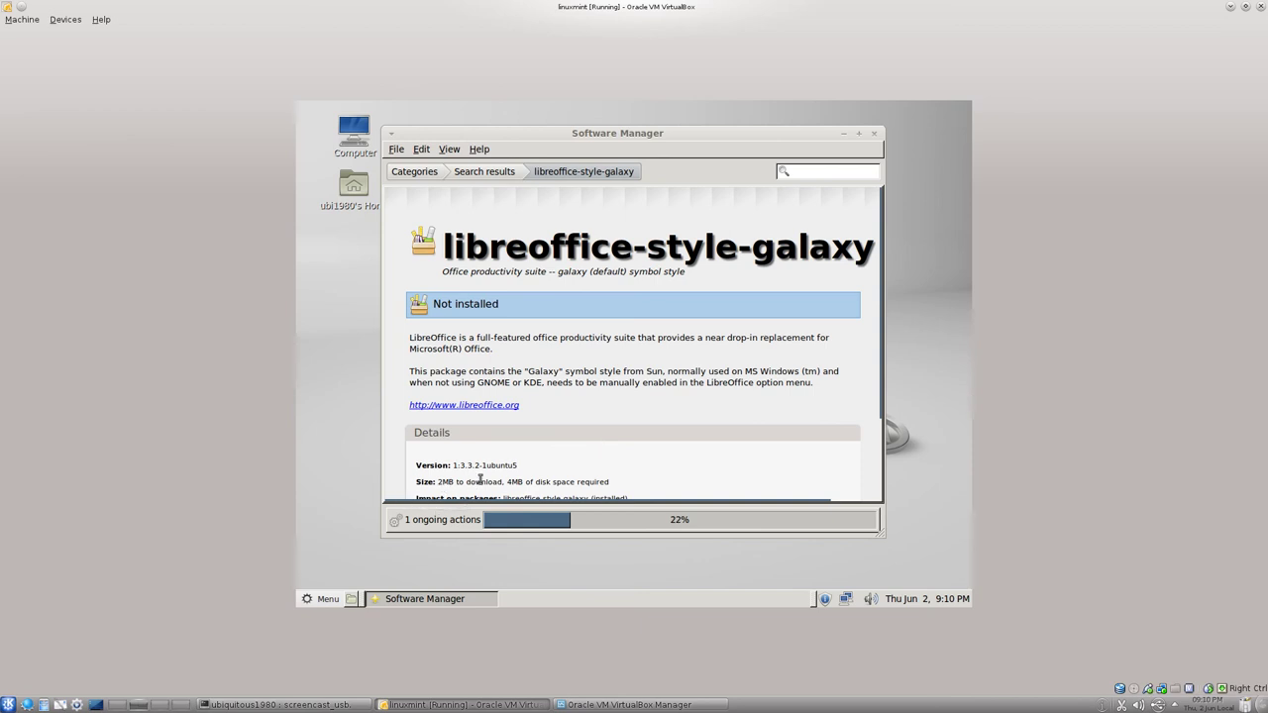
Scroll through the libreoffice-style-galaxy details while the installation progresses.
scroll(480, 480, down, 3)
scroll(495, 480, down, 1)
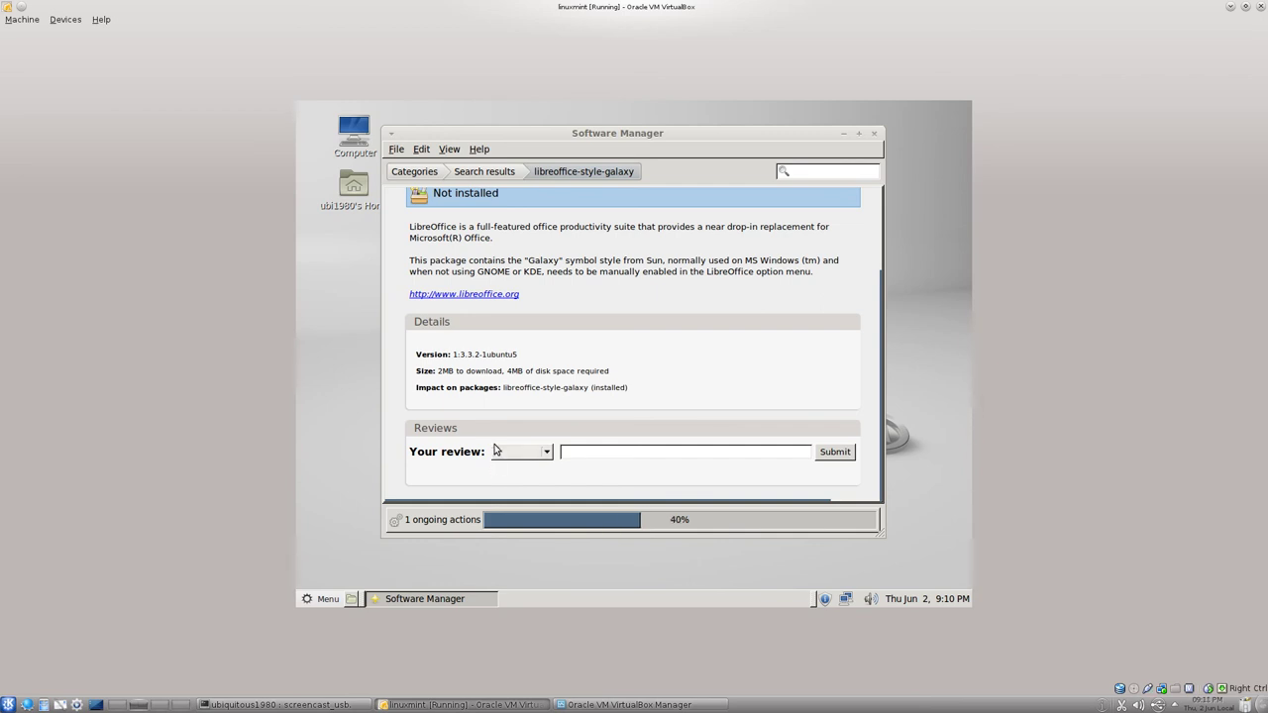
scroll(422, 210, up, 3)
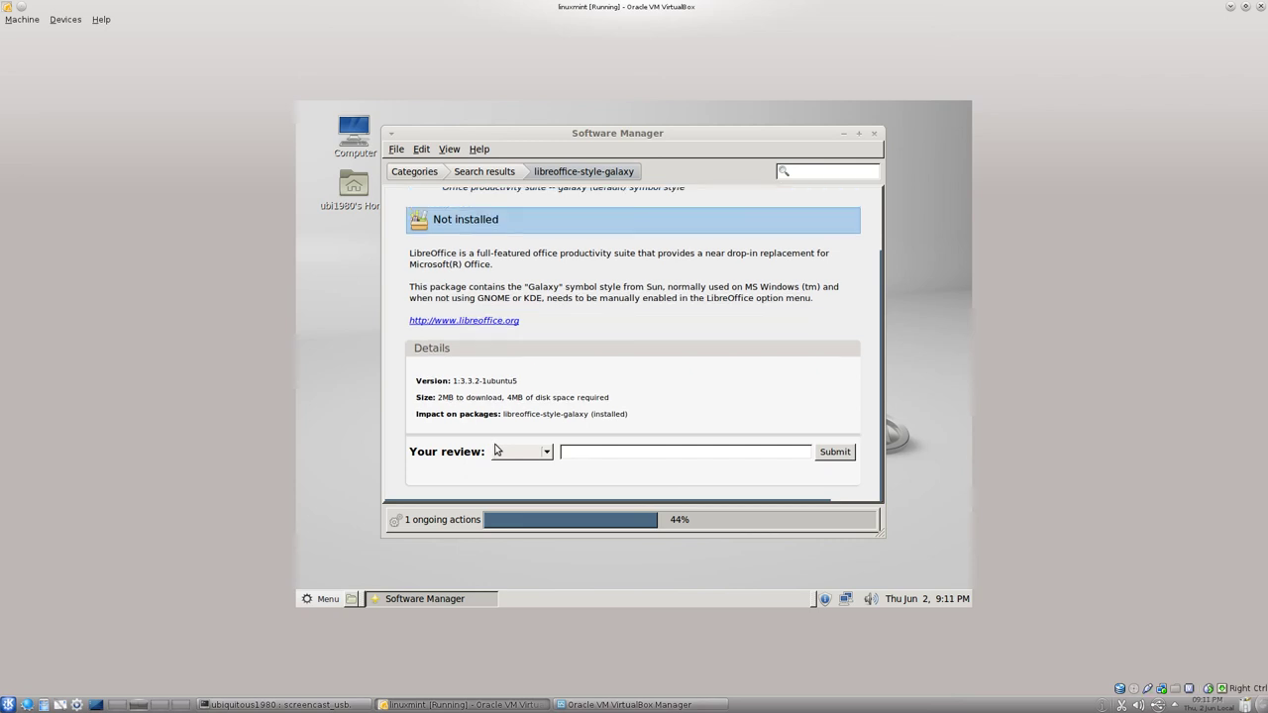
scroll(643, 344, down, 2)
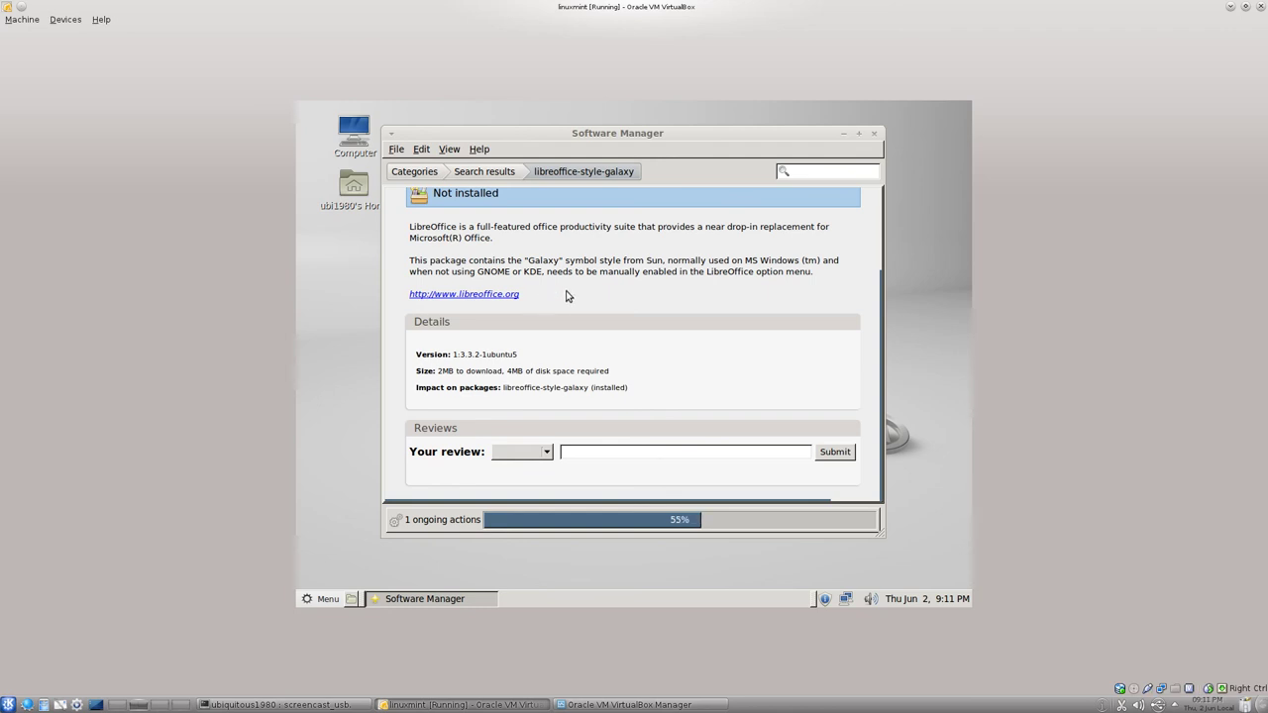
scroll(567, 295, up, 1)
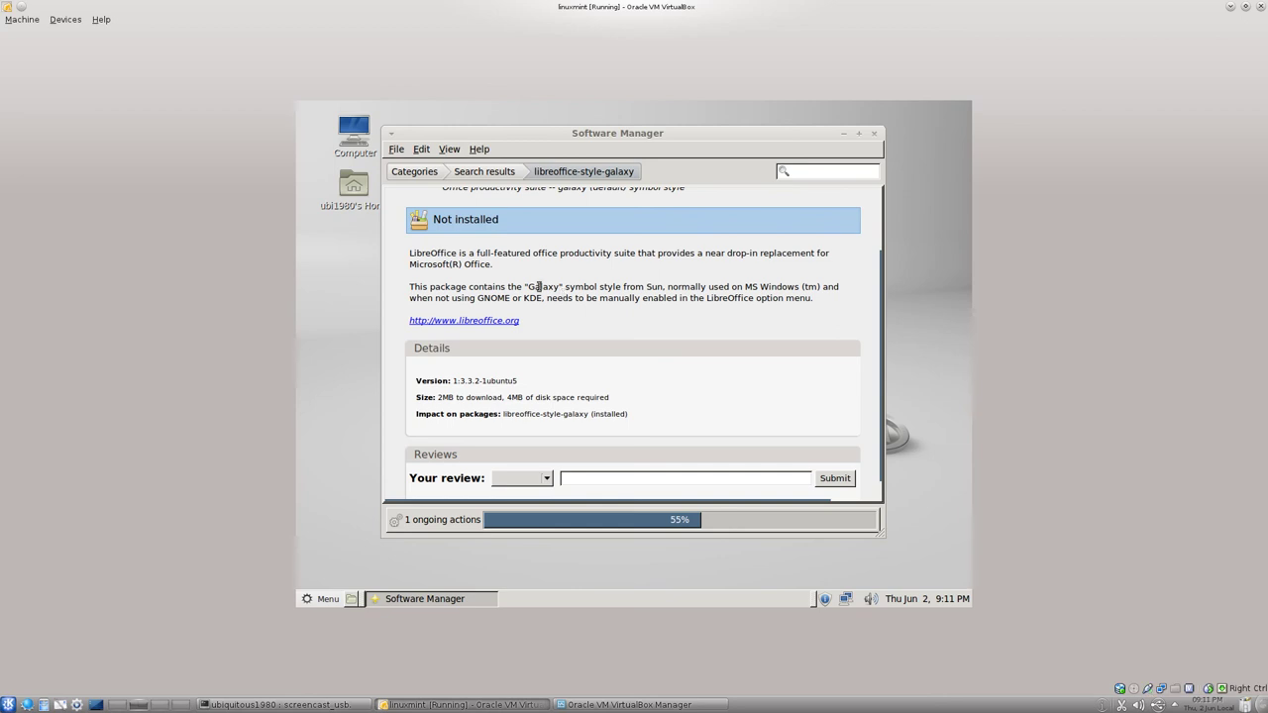
Highlight 'Galaxy' and 'MS Windows' in the package description, then clear the selection.
double_click(540, 287)
scroll(508, 378, down, 1)
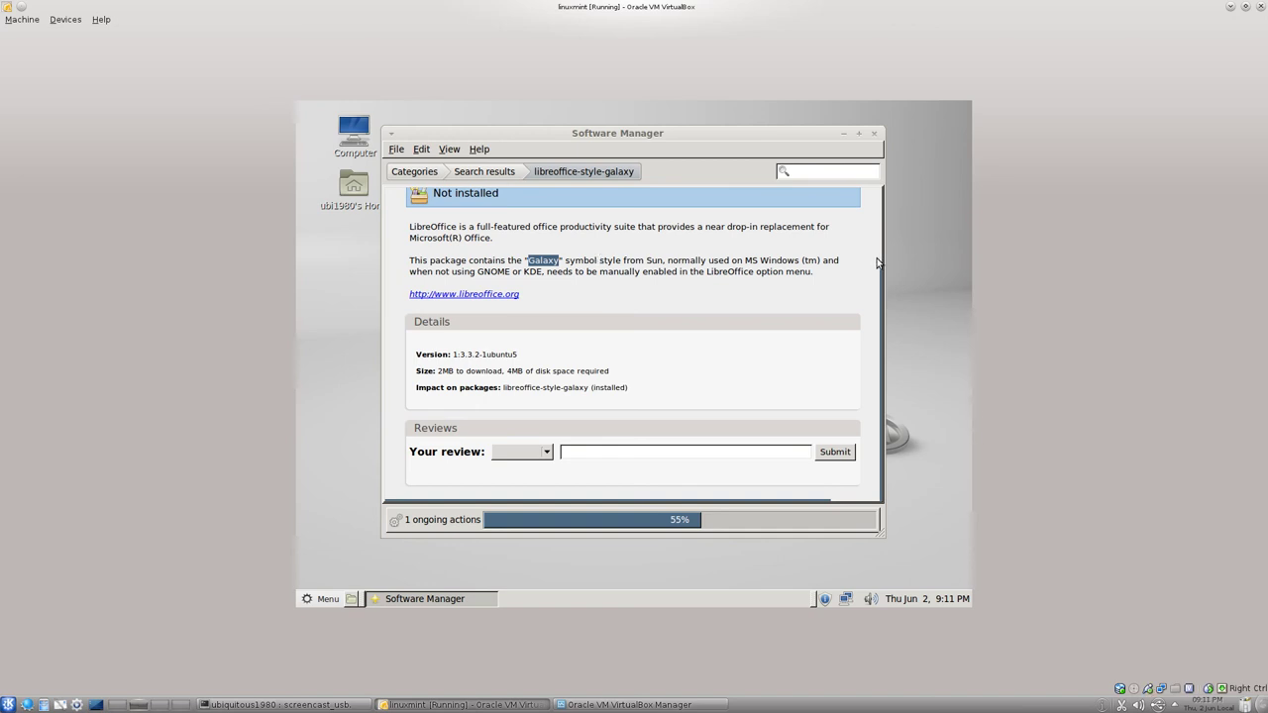
click(760, 260)
drag(742, 260, 818, 259)
click(663, 260)
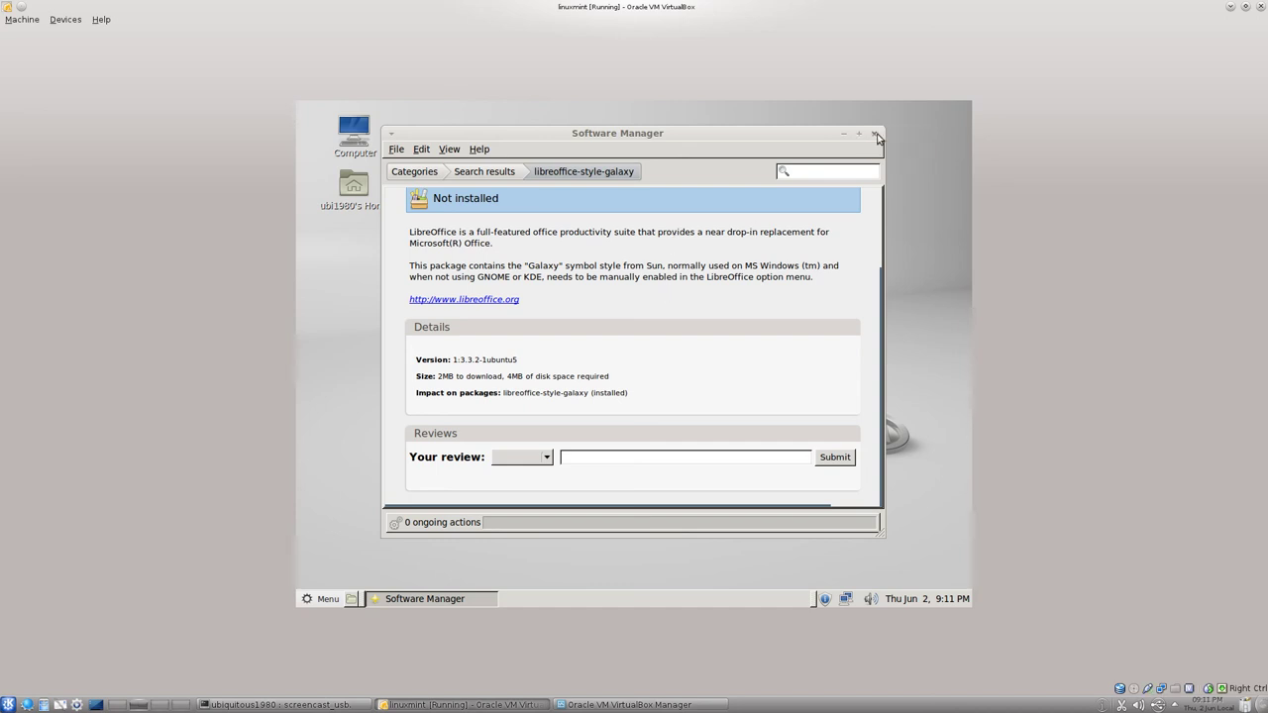
Close Software Manager and start a blank LibreOffice Writer document from Menu > Office.
click(873, 134)
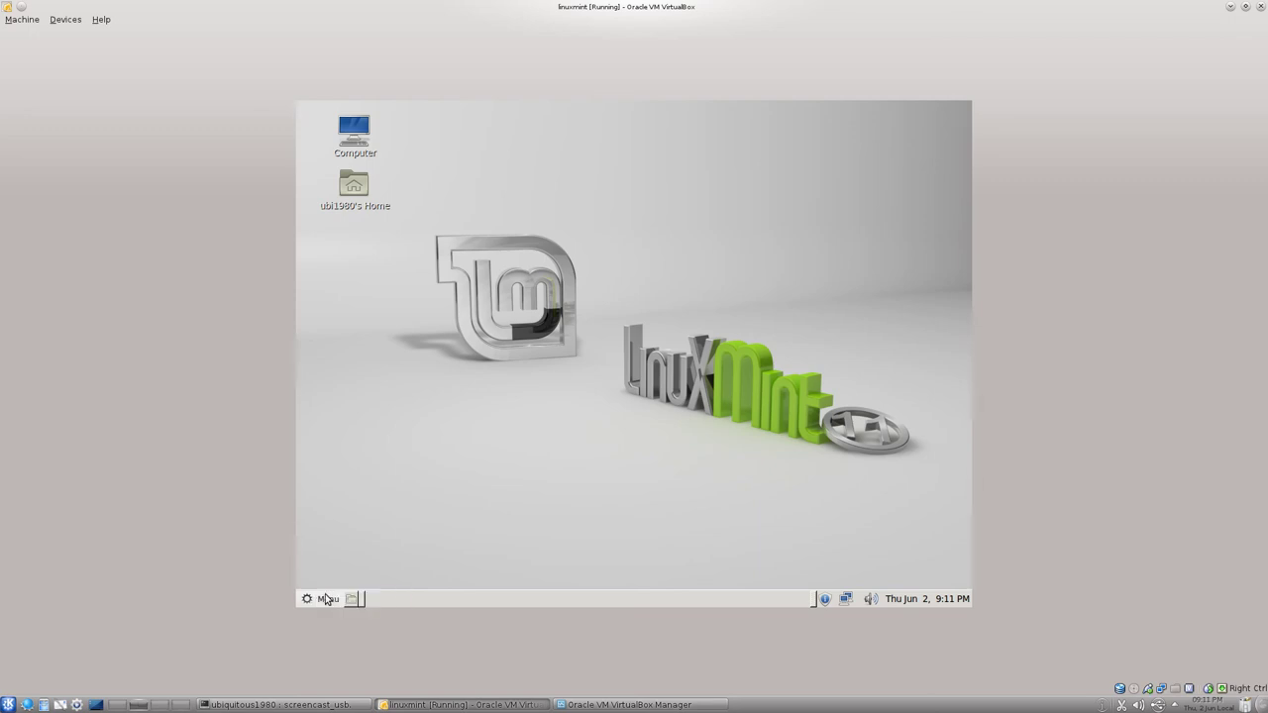
click(328, 599)
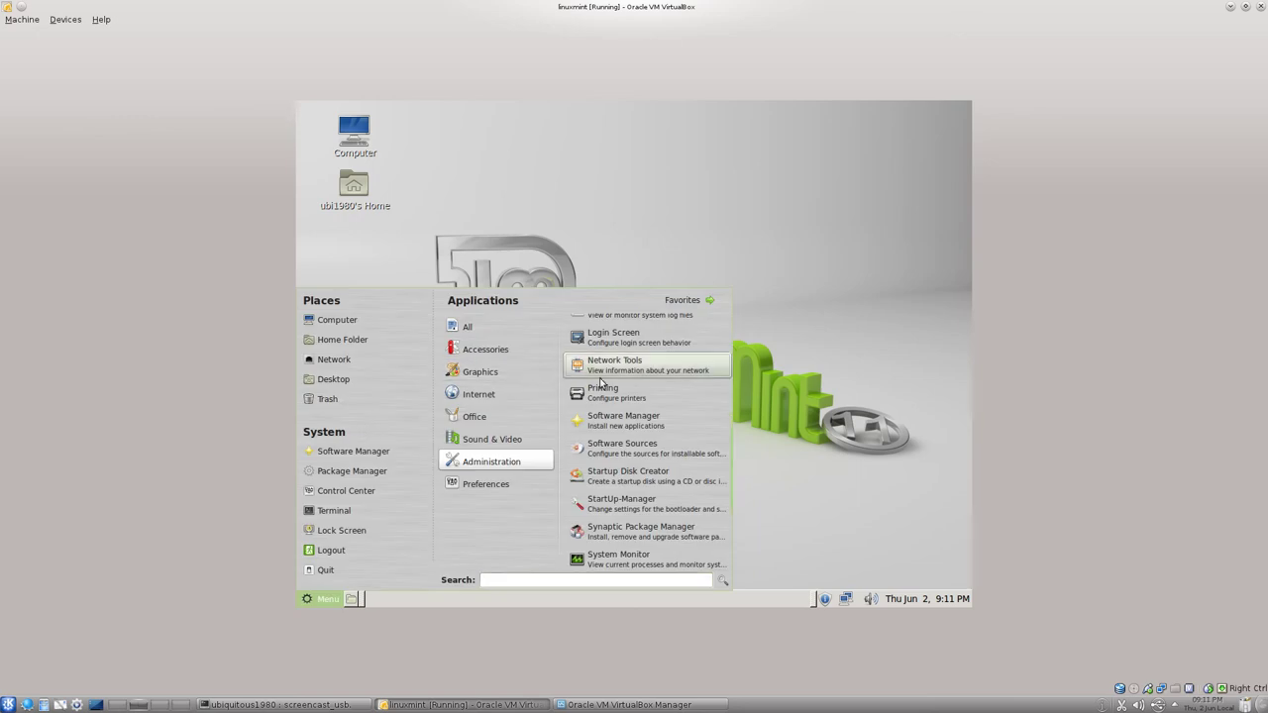
mouse_move(475, 416)
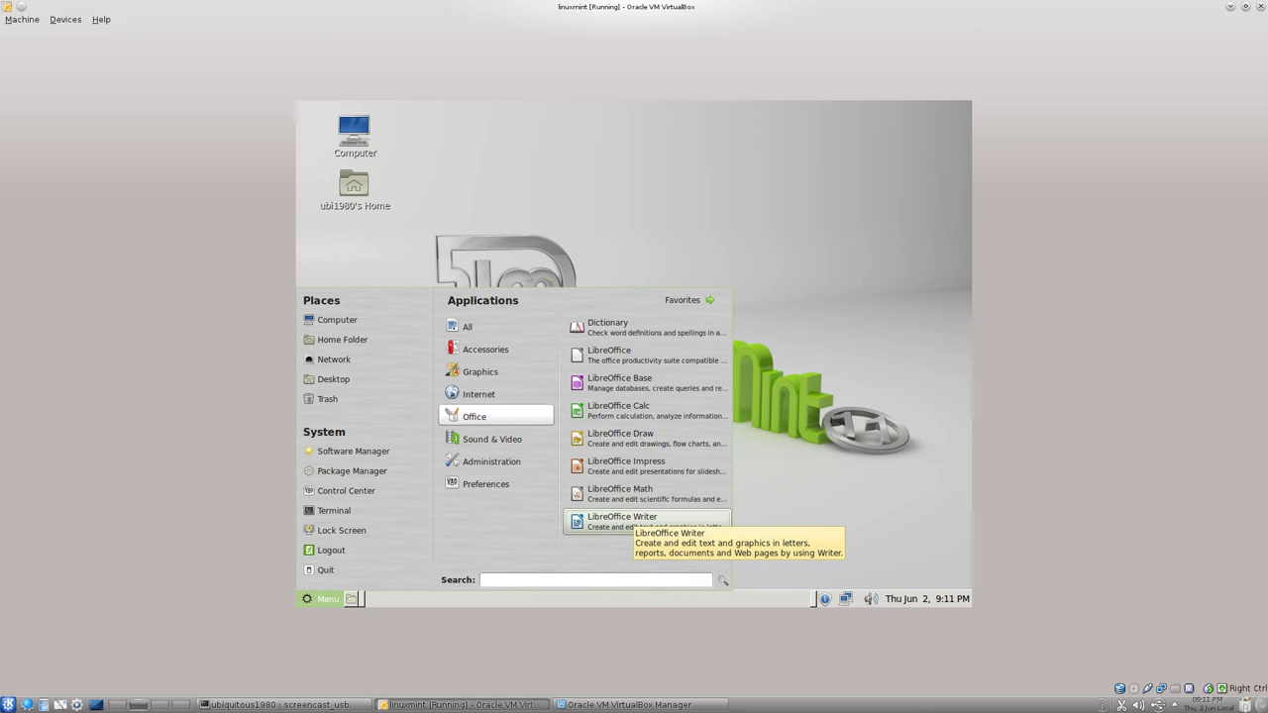
click(622, 521)
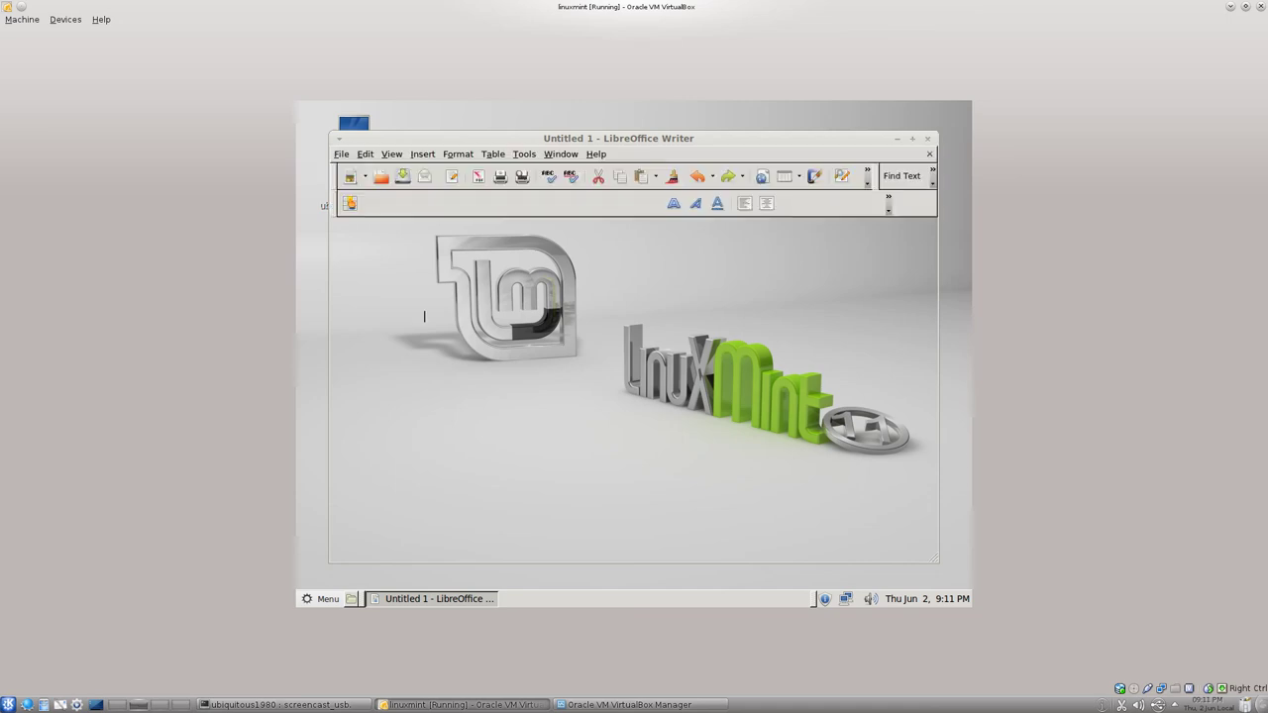
Set LibreOffice's icon style to Galaxy on the View options page and apply it.
click(523, 155)
click(551, 447)
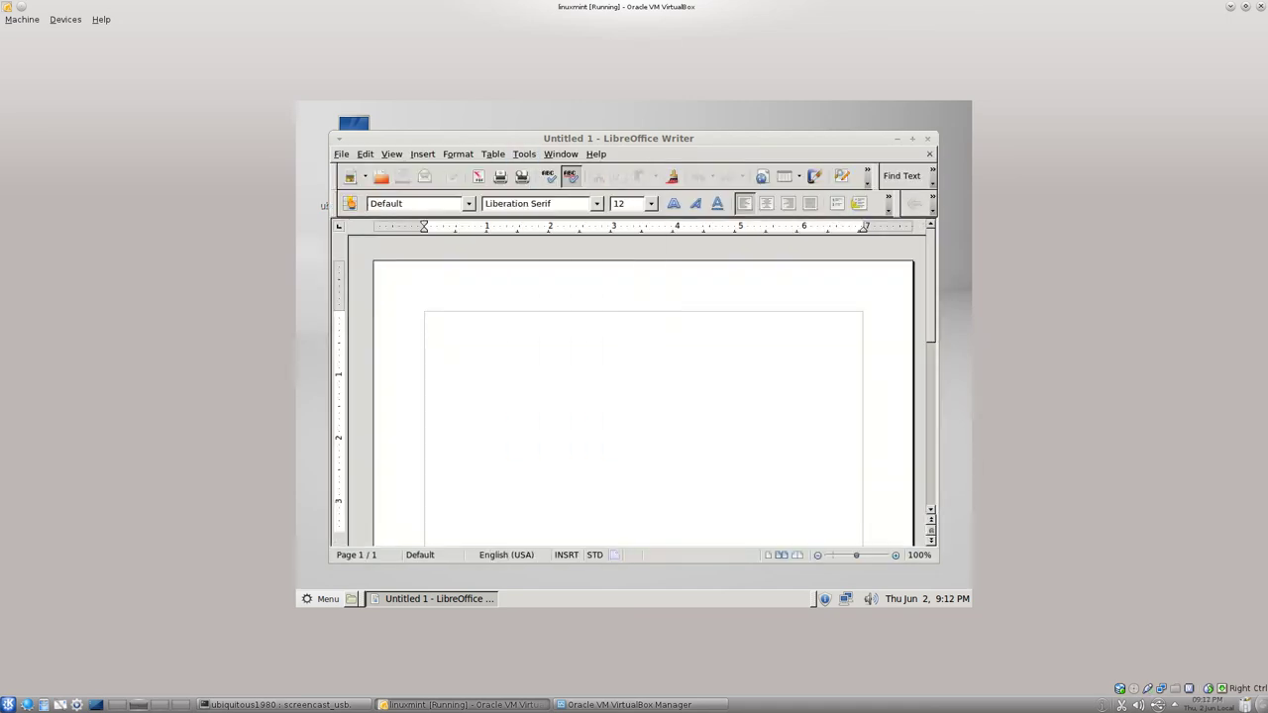
click(423, 270)
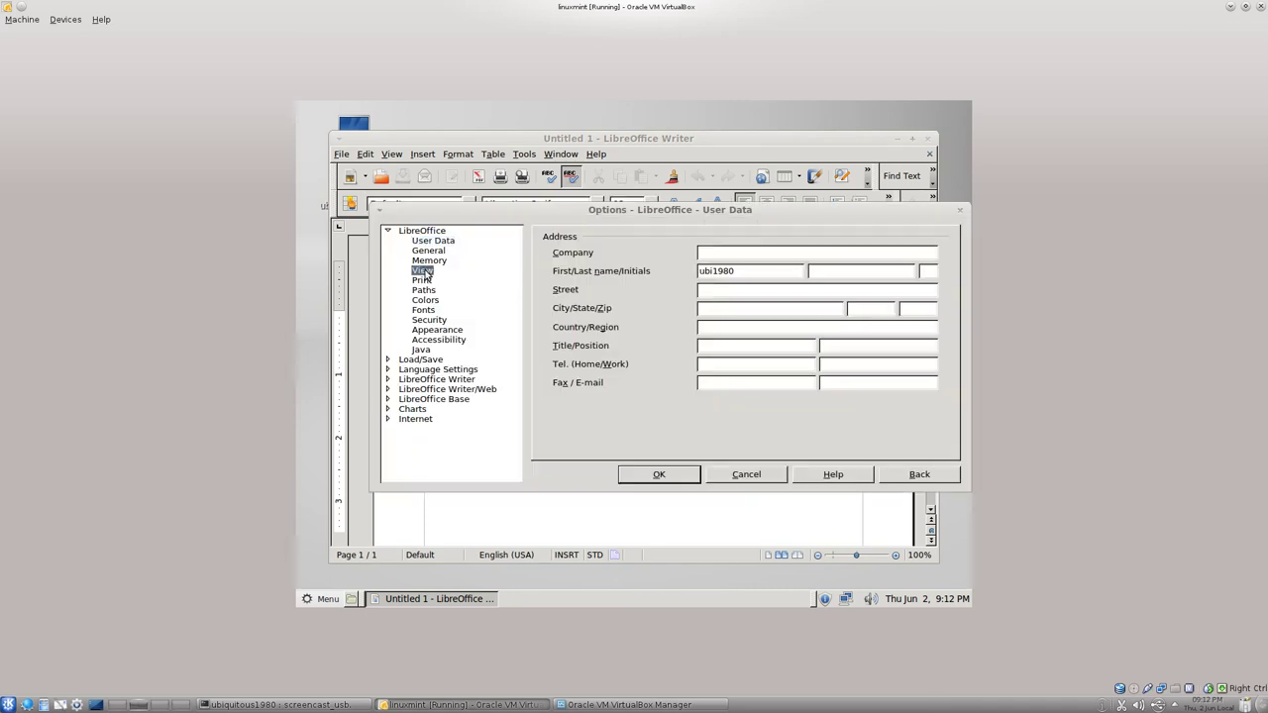
click(680, 283)
click(684, 308)
click(675, 474)
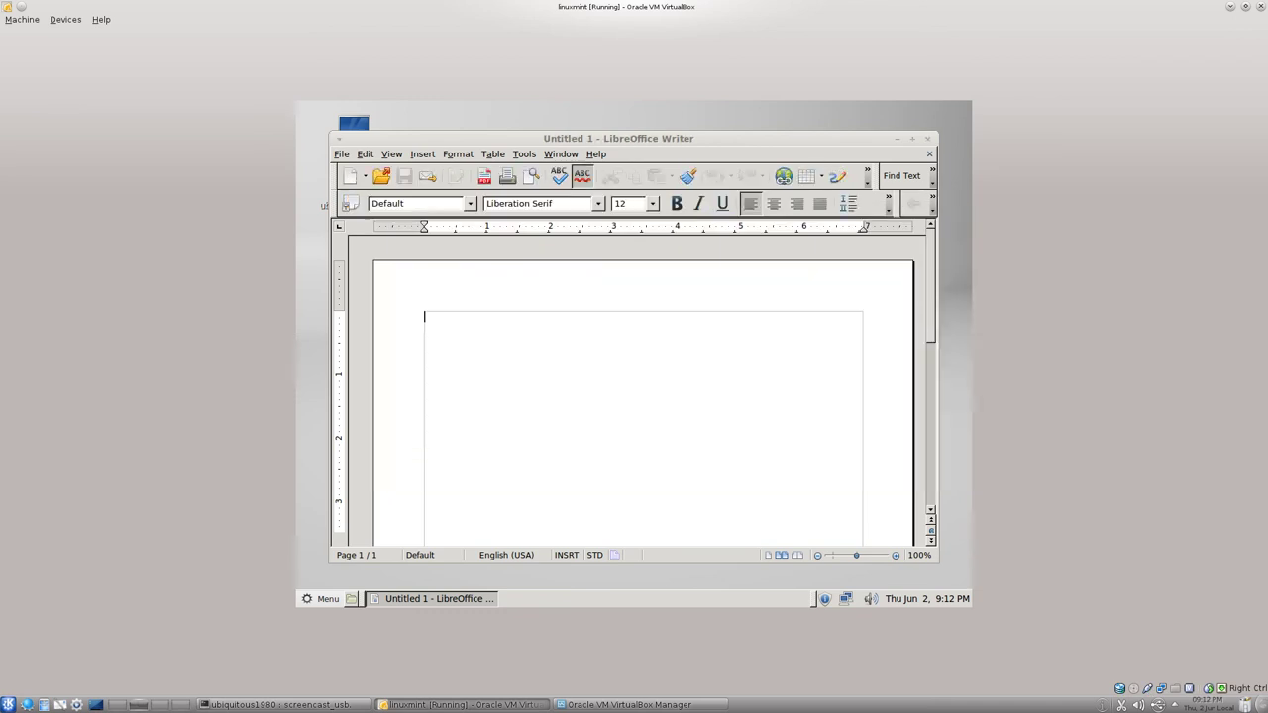
Reopen the View options and leave the icon size at Automatic.
click(530, 156)
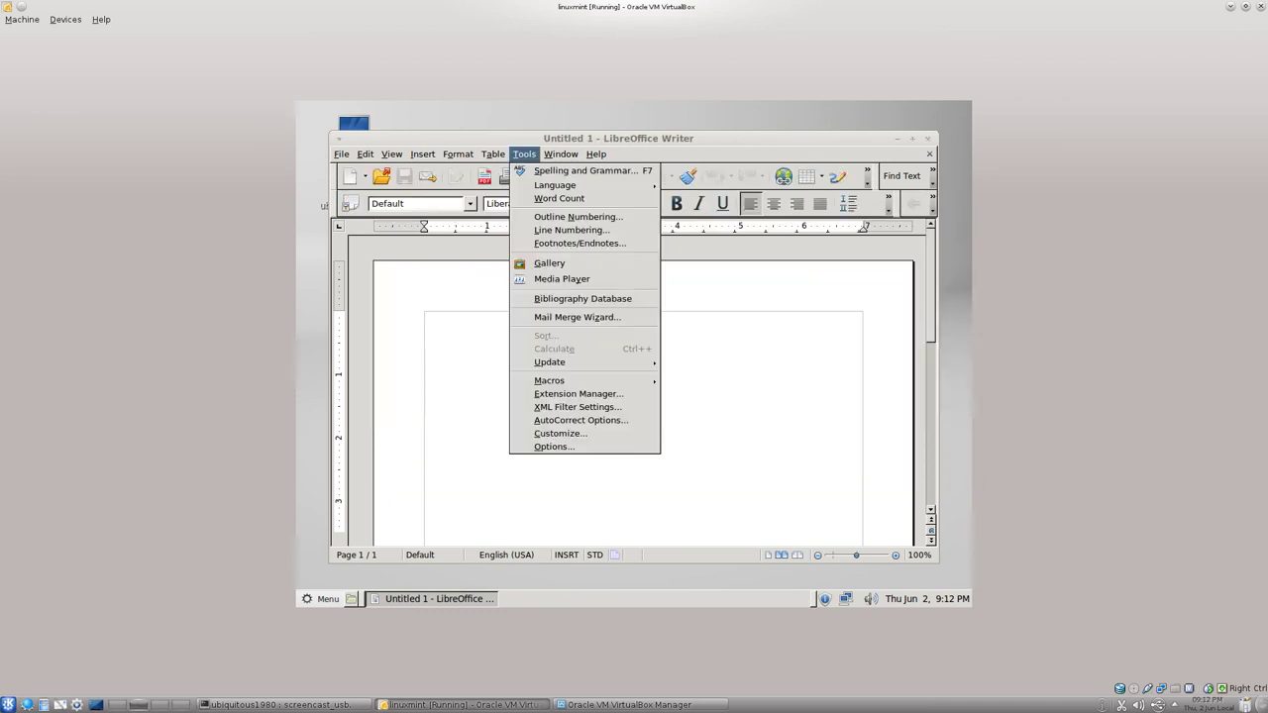
click(555, 447)
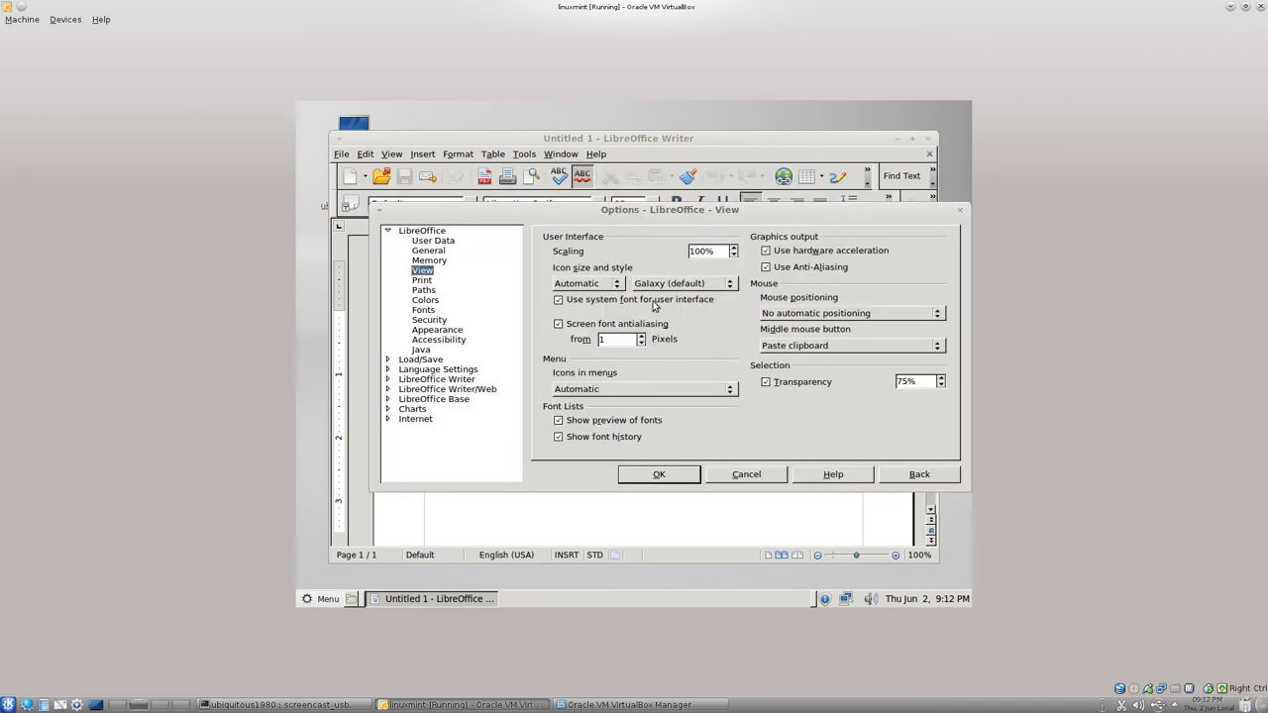
click(590, 284)
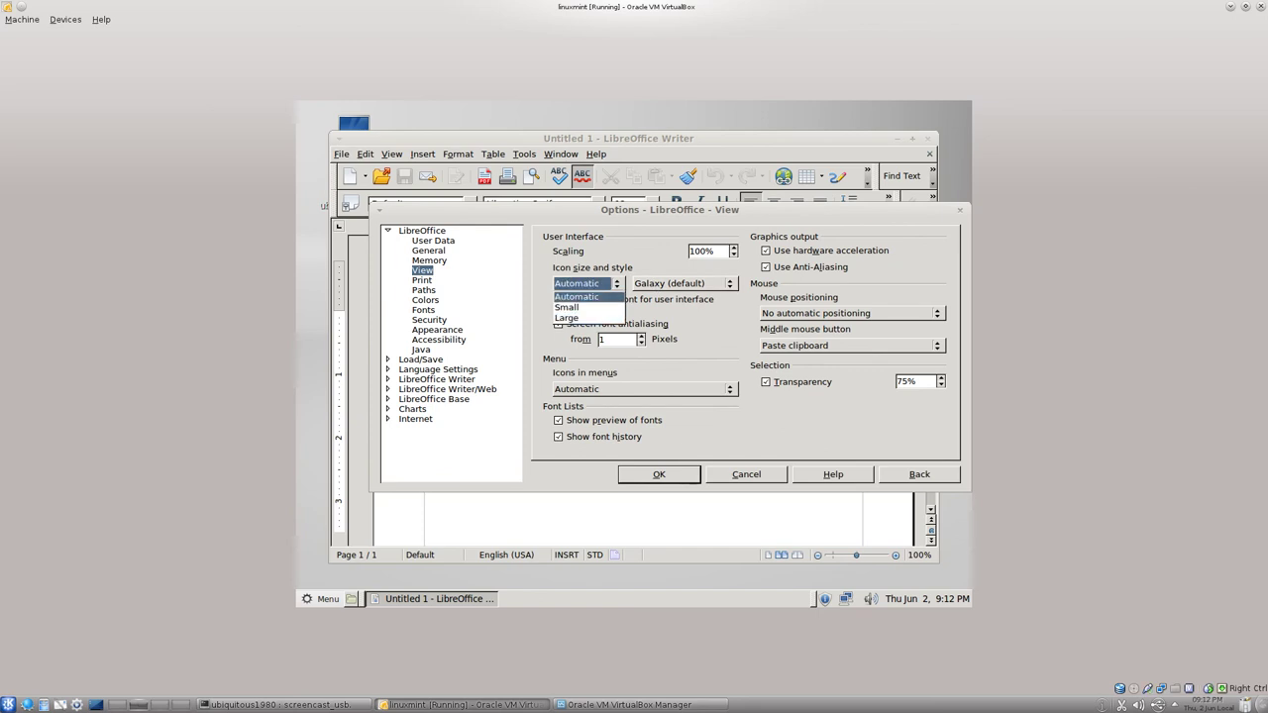
click(576, 296)
click(659, 474)
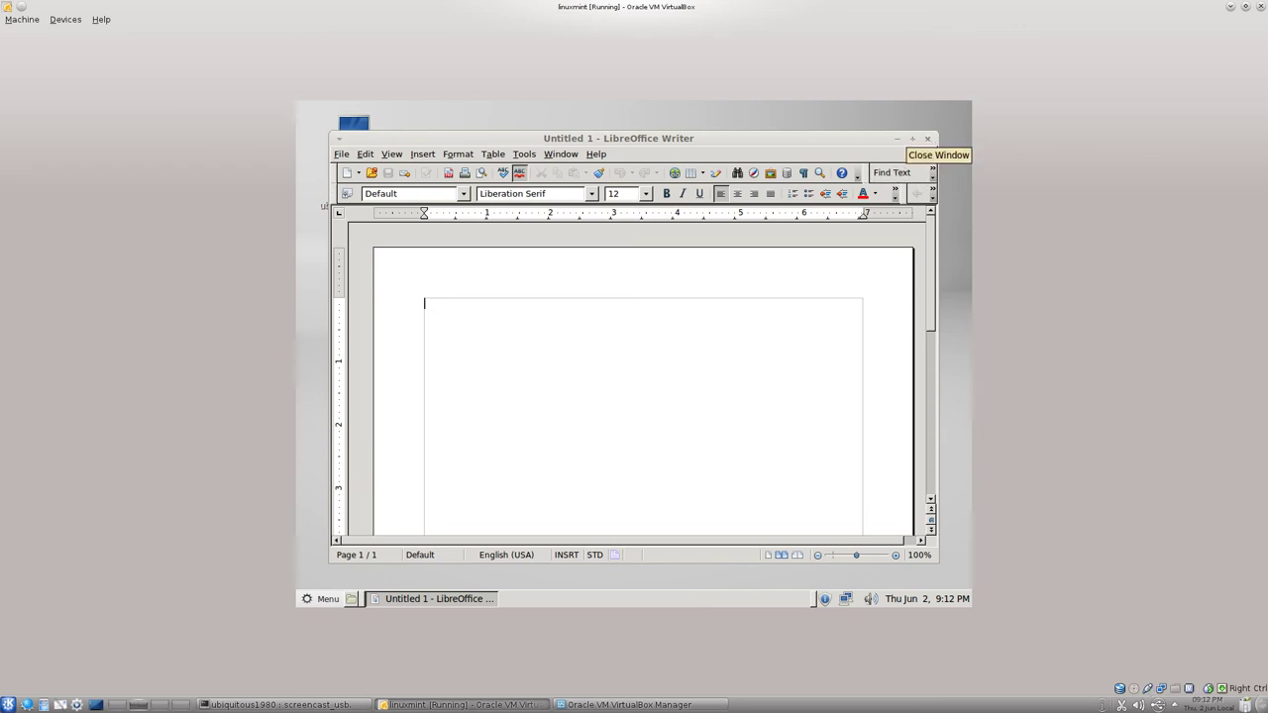
Close the Writer document and launch a Terminal from the Mint menu.
click(927, 139)
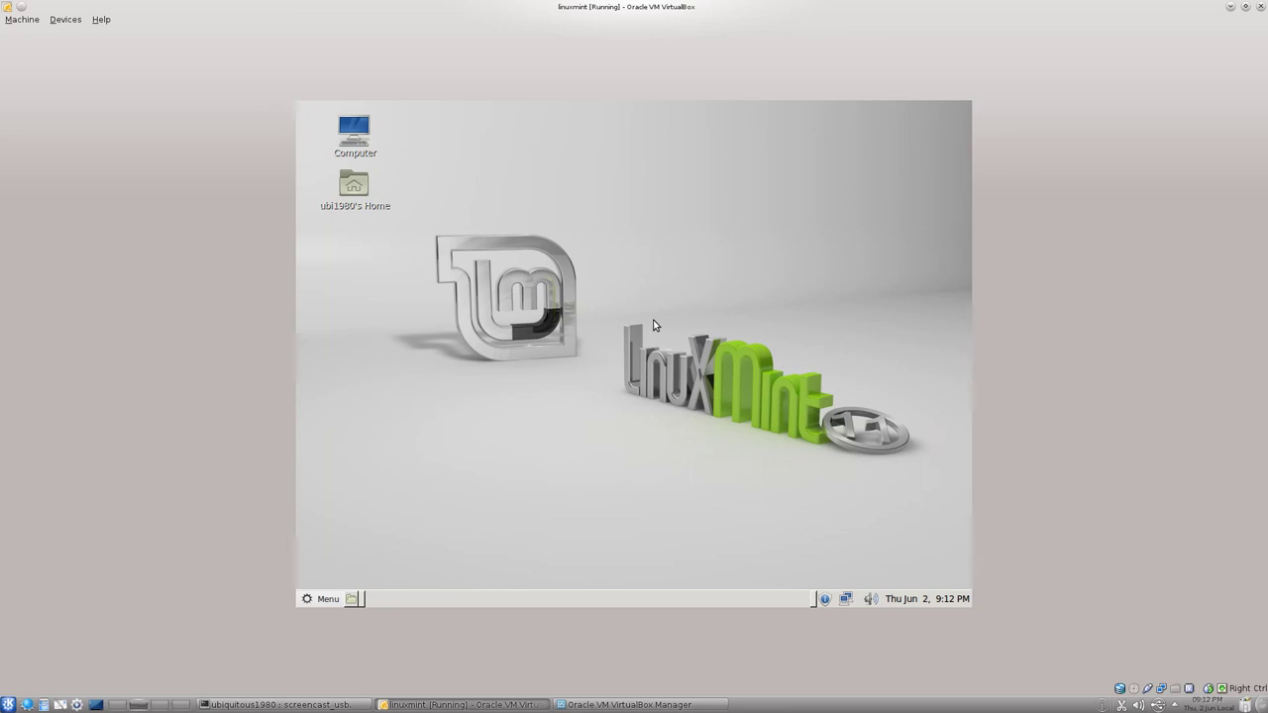
click(323, 599)
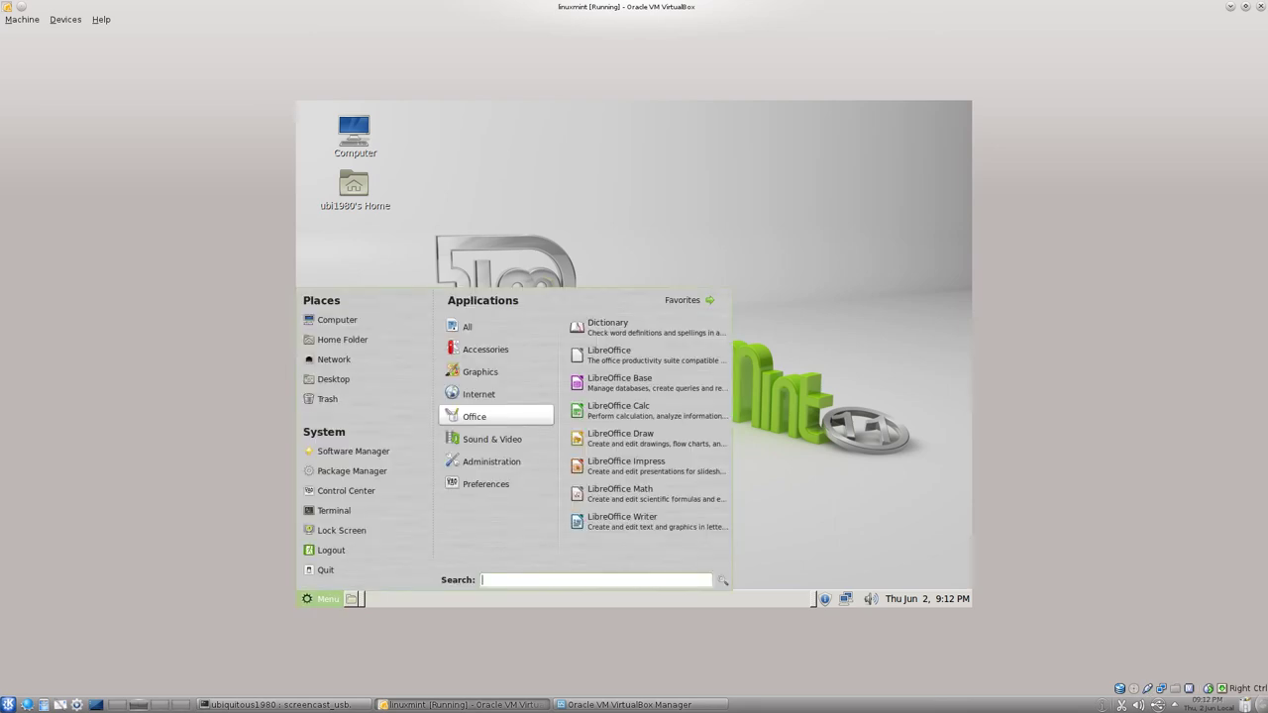
click(334, 510)
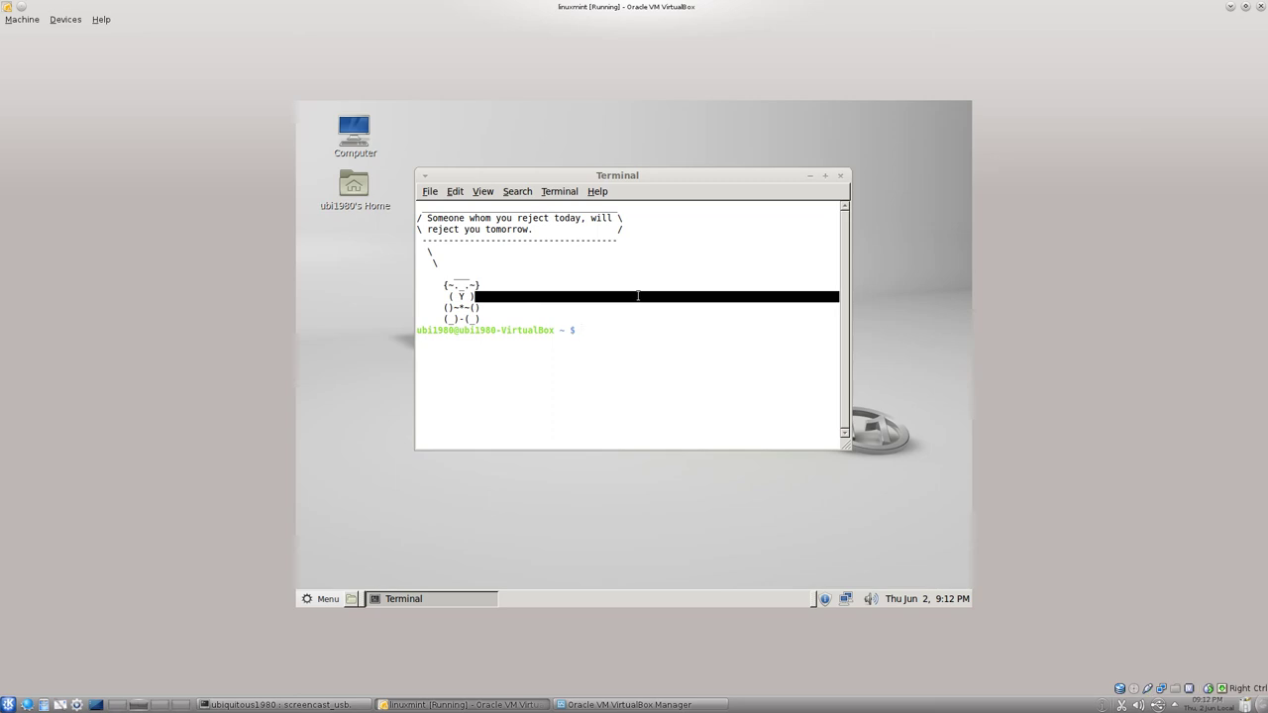
Run 'aptitude search virtualbox', then glance at the Terminal's Edit menu and close it.
text(aptitude search virtualbox)
key(Return)
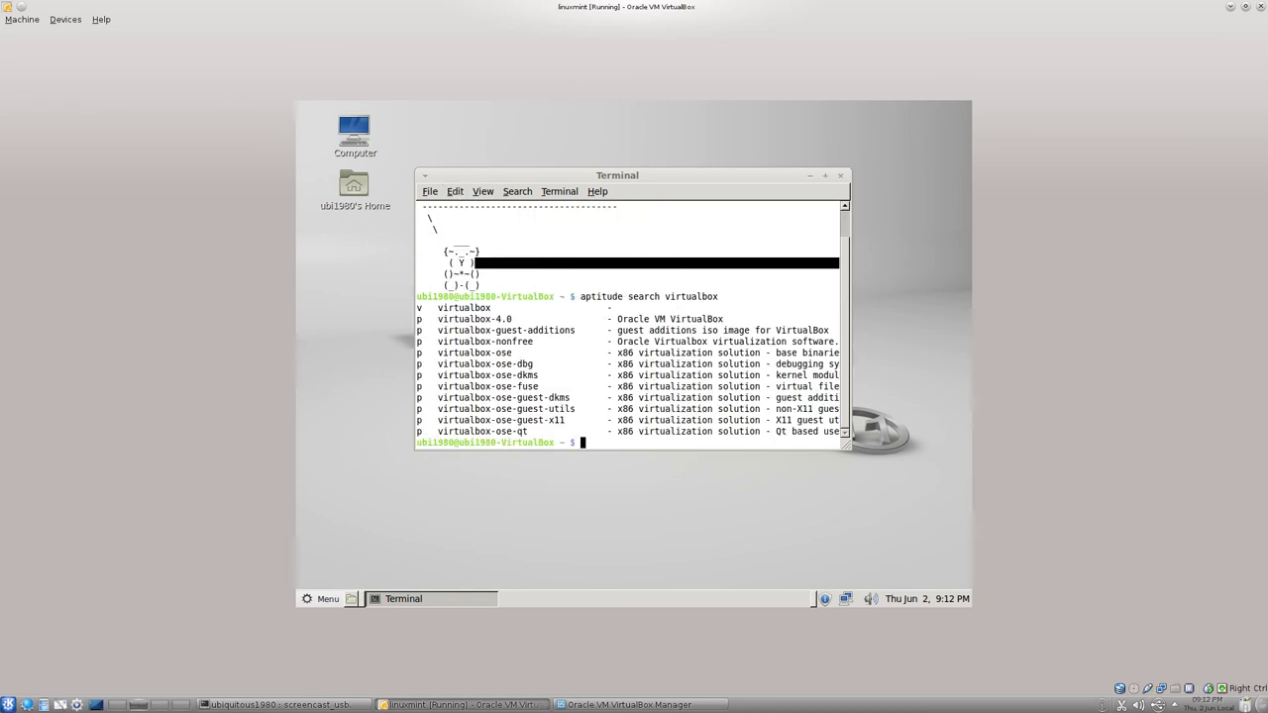
click(455, 194)
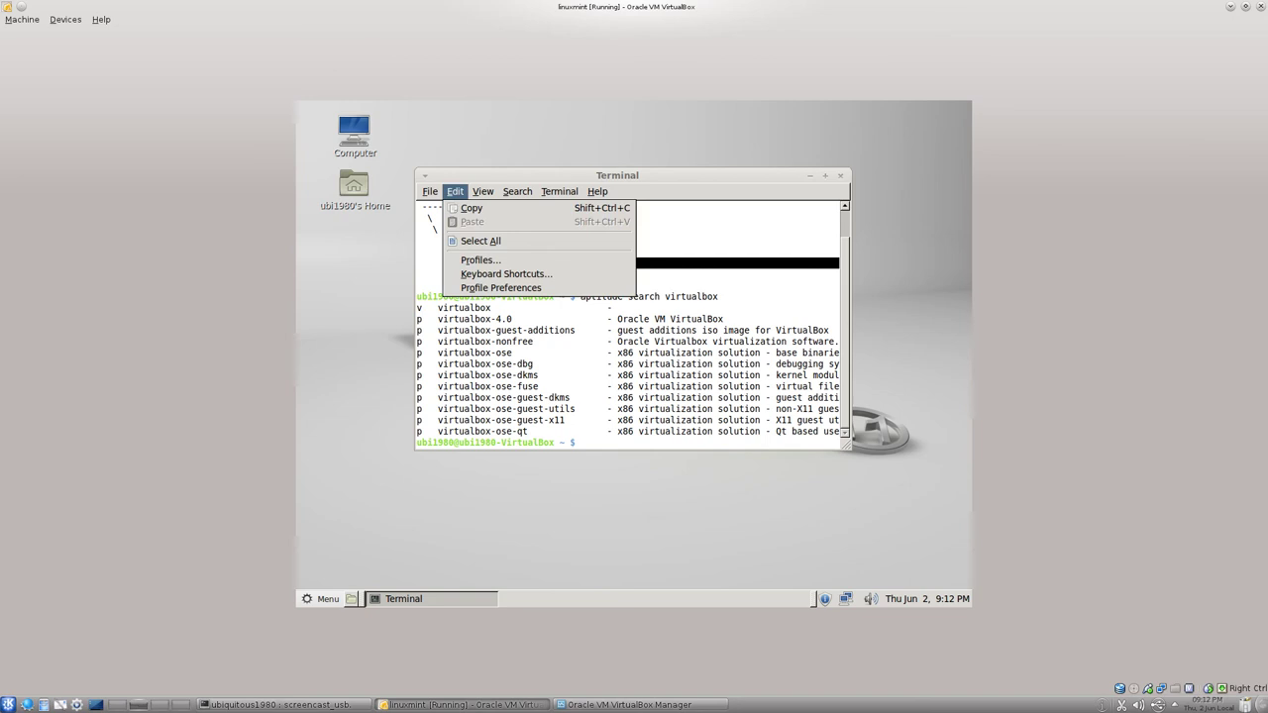
click(877, 449)
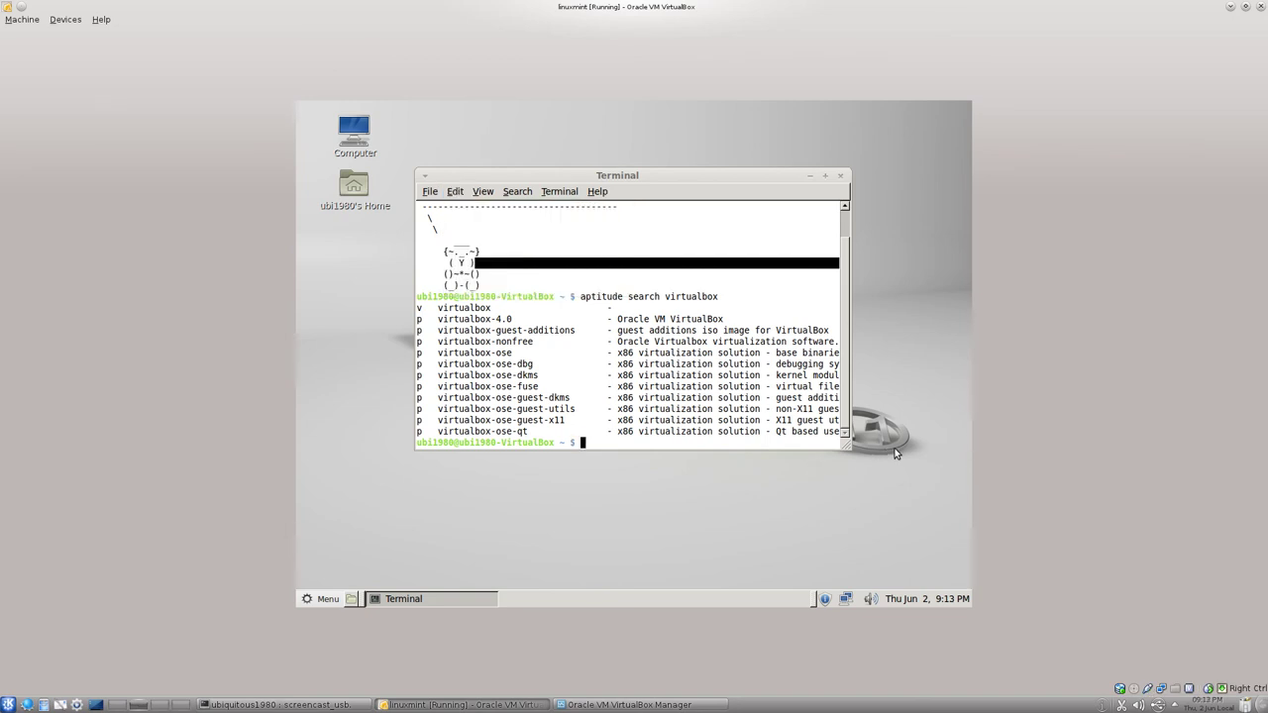
Switch the guest to the tty1 console with Ctrl+Alt+F1 and log in as root.
key(ctrl+alt+F1)
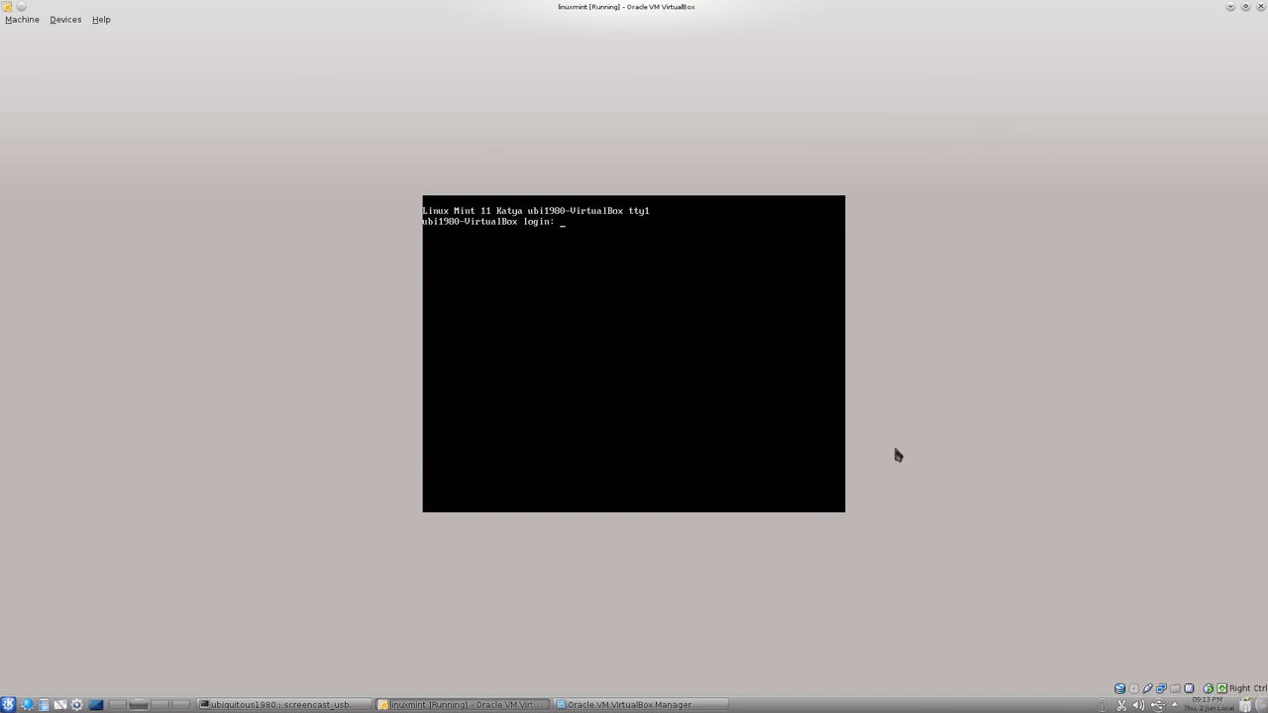
text(root)
key(Return)
key(Return)
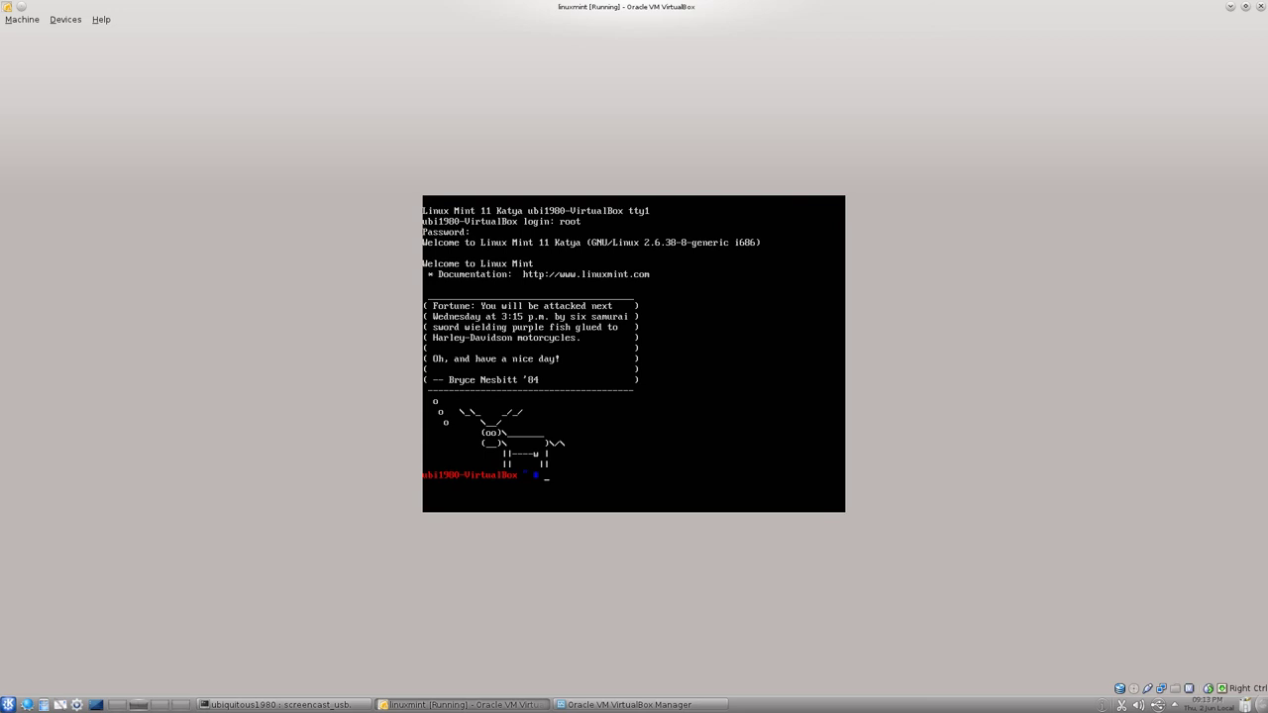
Run ls, cd / and ls again to list the root directory, then return to the graphical desktop.
text(ls)
key(Return)
text(cd /)
key(Return)
text(ls)
key(Return)
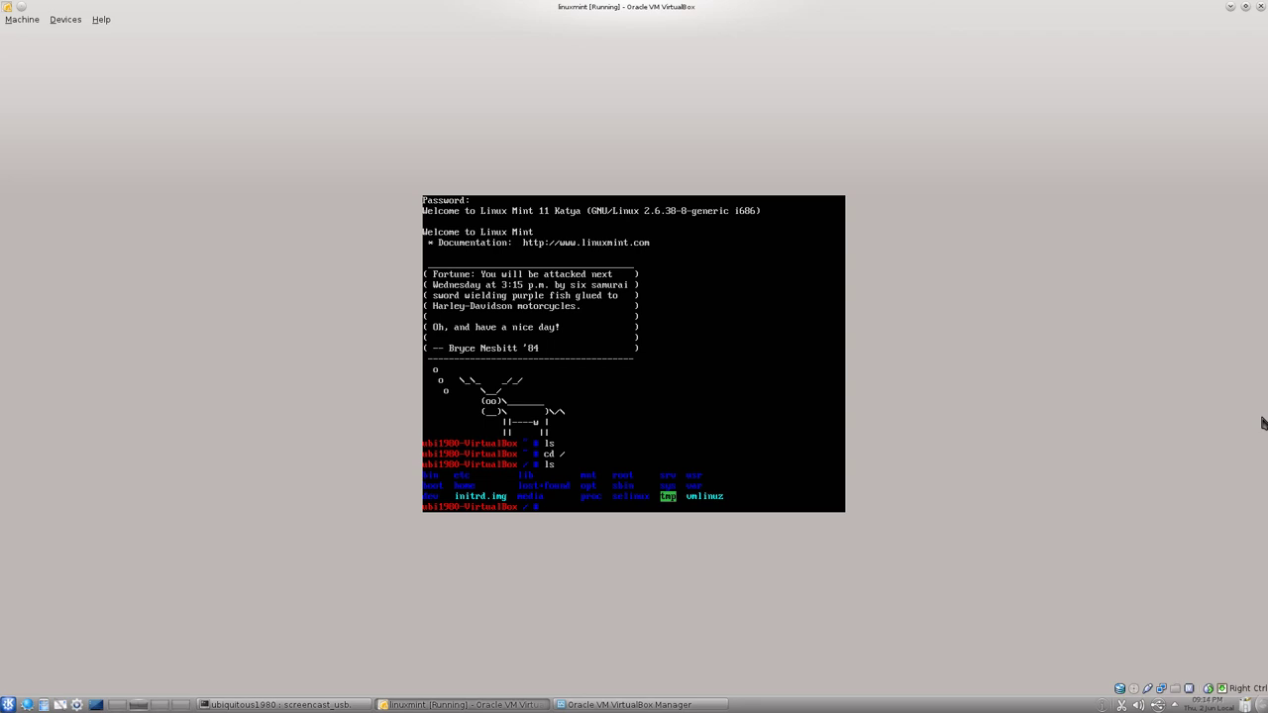
key(ctrl+alt+F7)
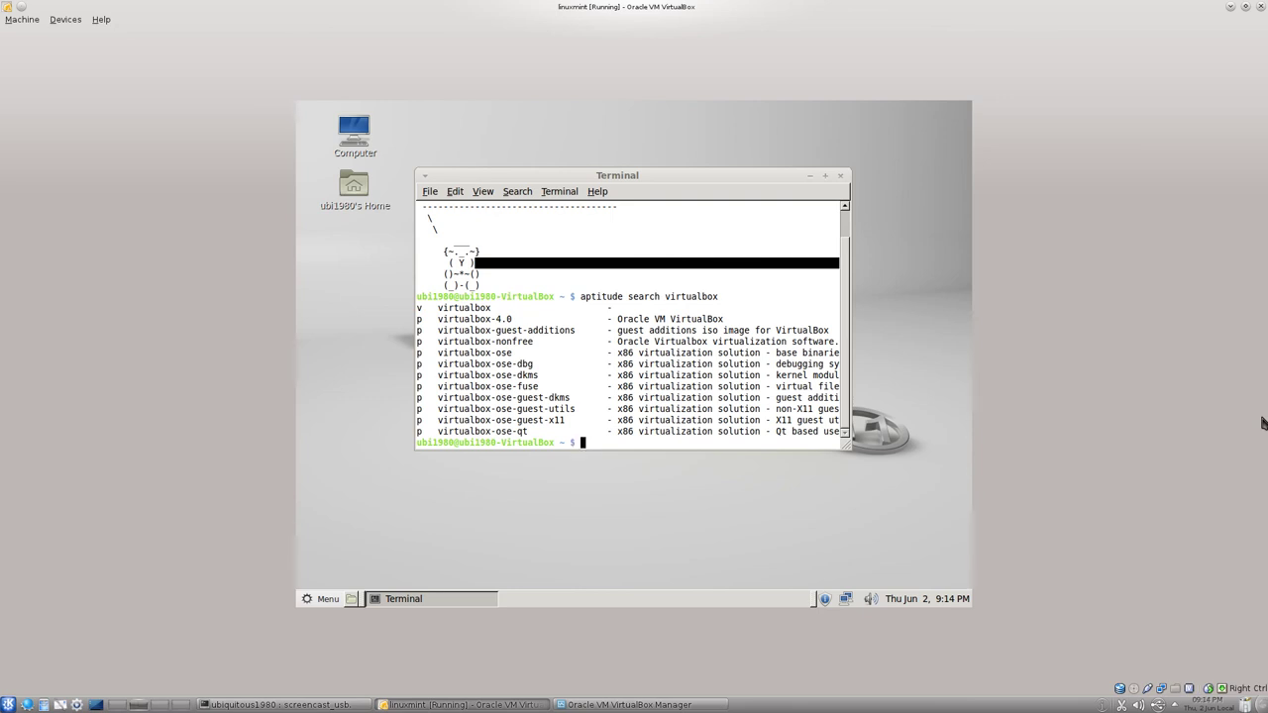
Bring the host terminal showing the ffmpeg screencast output to the front.
click(302, 705)
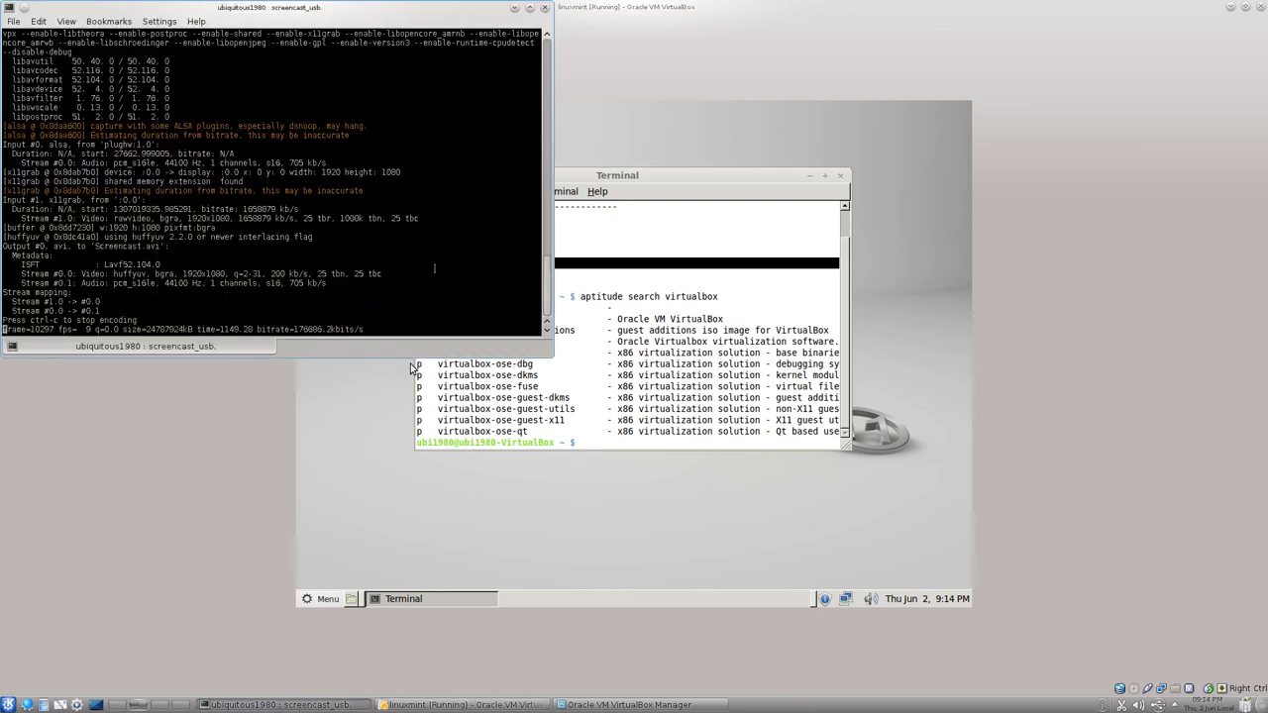